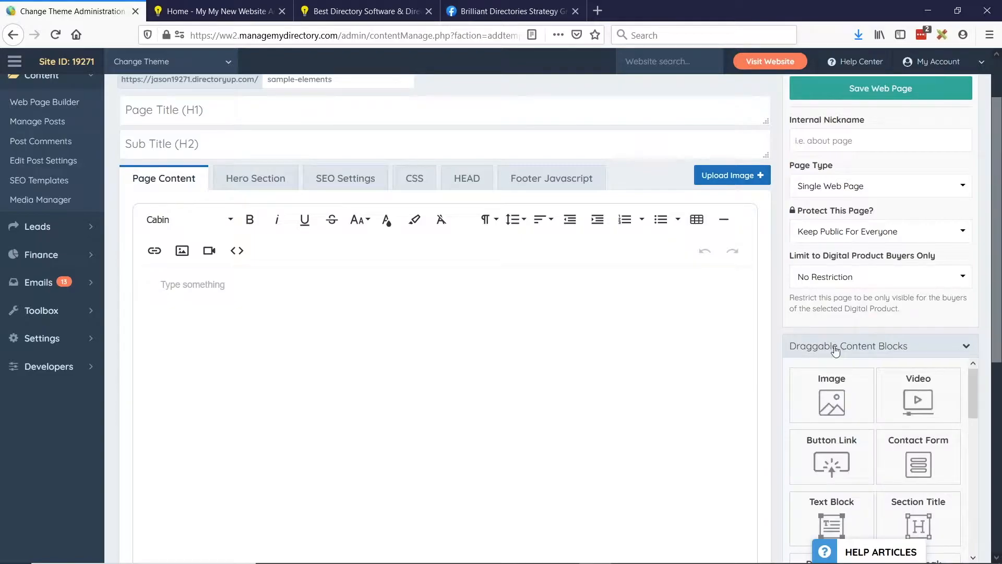
Examine the draggable content blocks available for the new web page
click(869, 356)
scroll(770, 255, down, 3)
scroll(760, 292, up, 2)
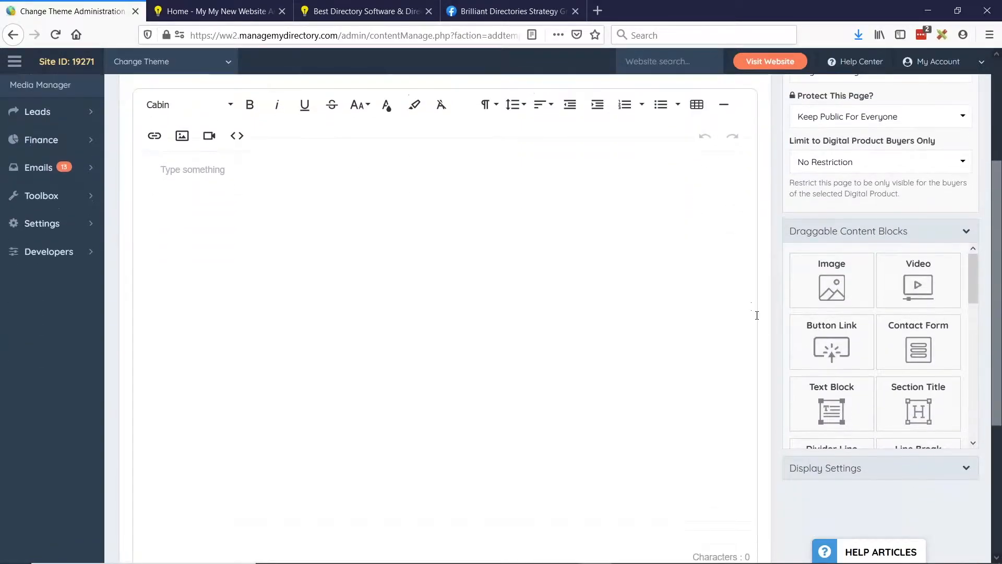
scroll(882, 349, down, 1)
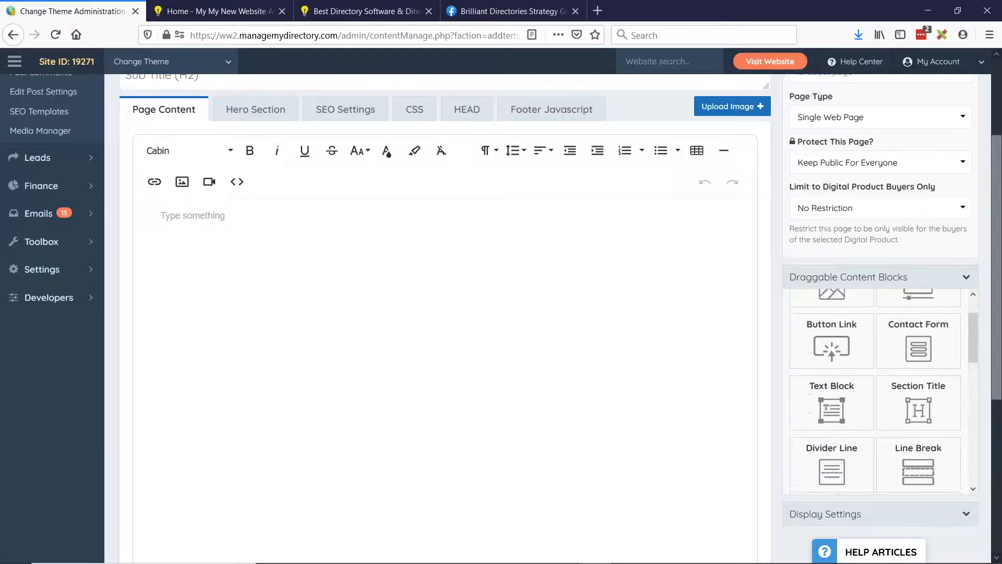
scroll(898, 342, up, 2)
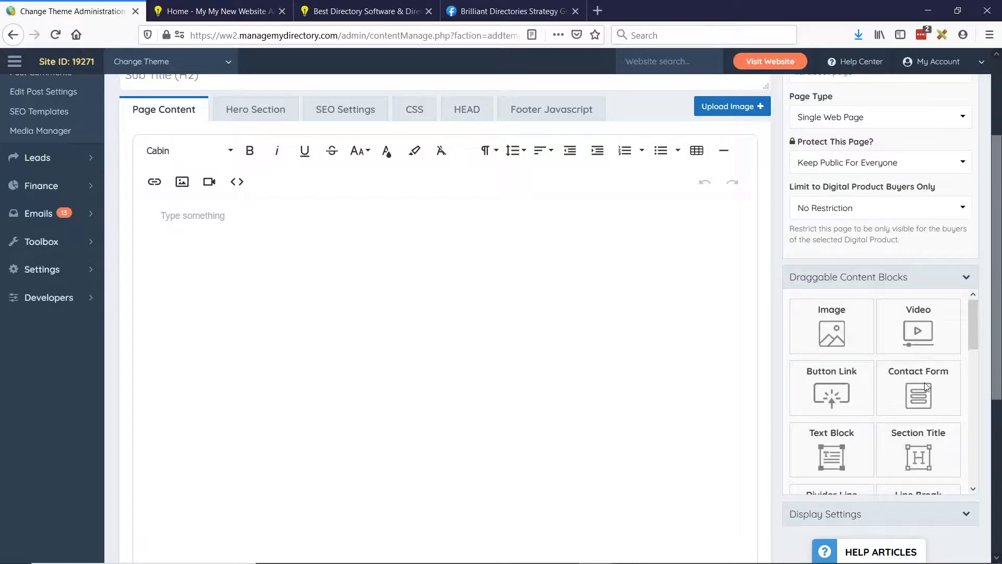
scroll(833, 438, down, 2)
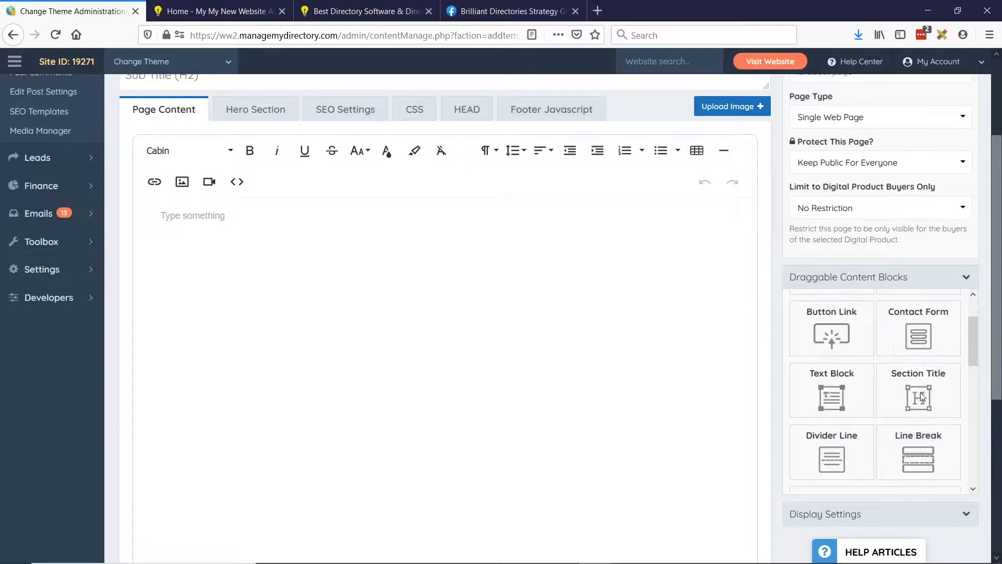
scroll(919, 445, down, 4)
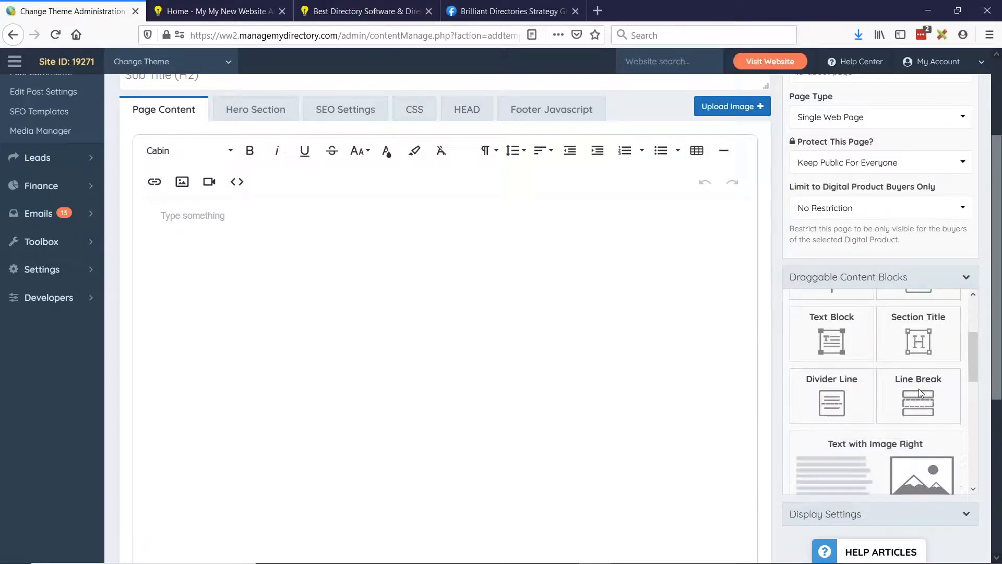
scroll(855, 414, down, 2)
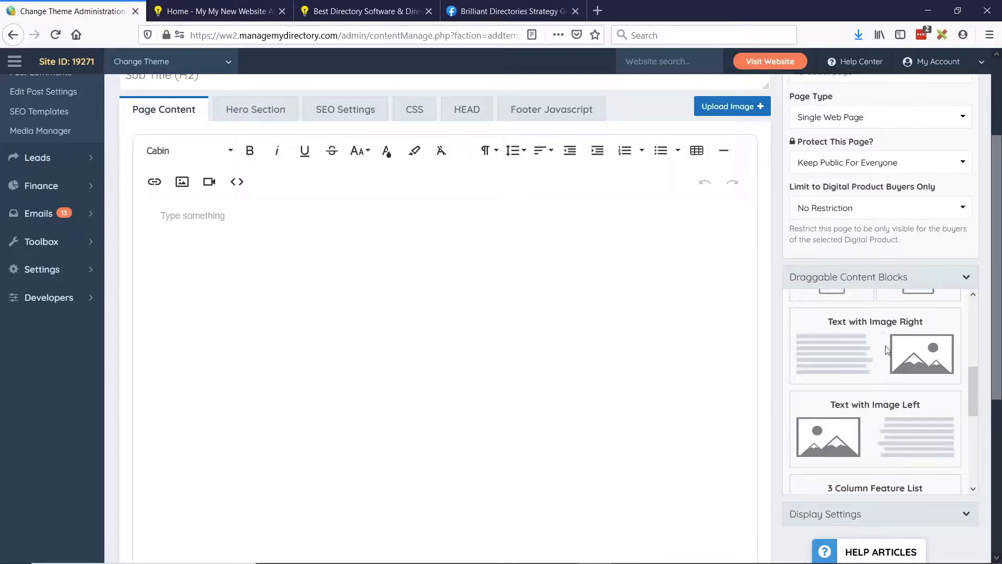
Add a Text with Image Right, a Text with Image Left and a 3 Column Feature List block to the page content
drag(886, 371, 420, 288)
drag(794, 427, 331, 439)
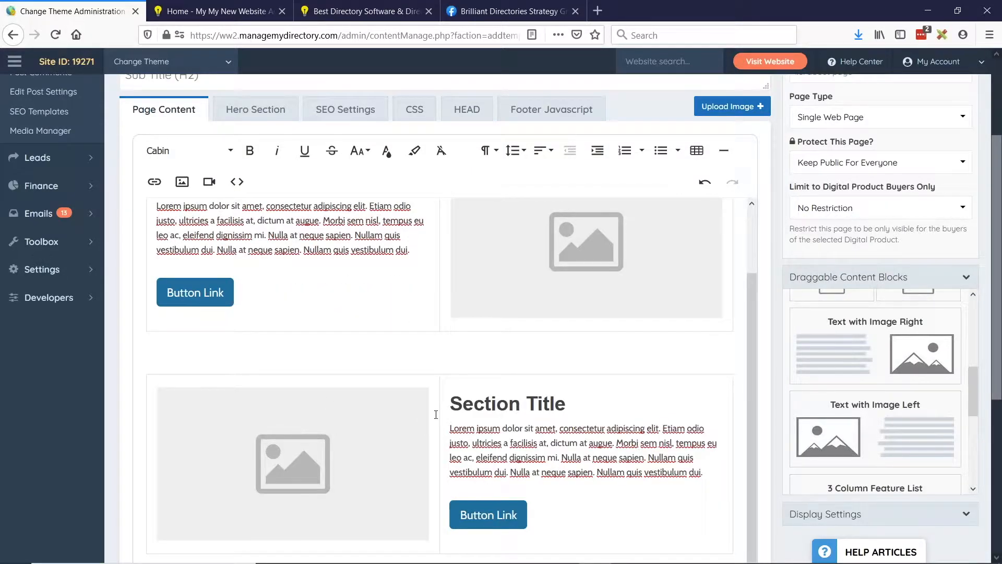
scroll(875, 397, down, 3)
drag(875, 402, 447, 358)
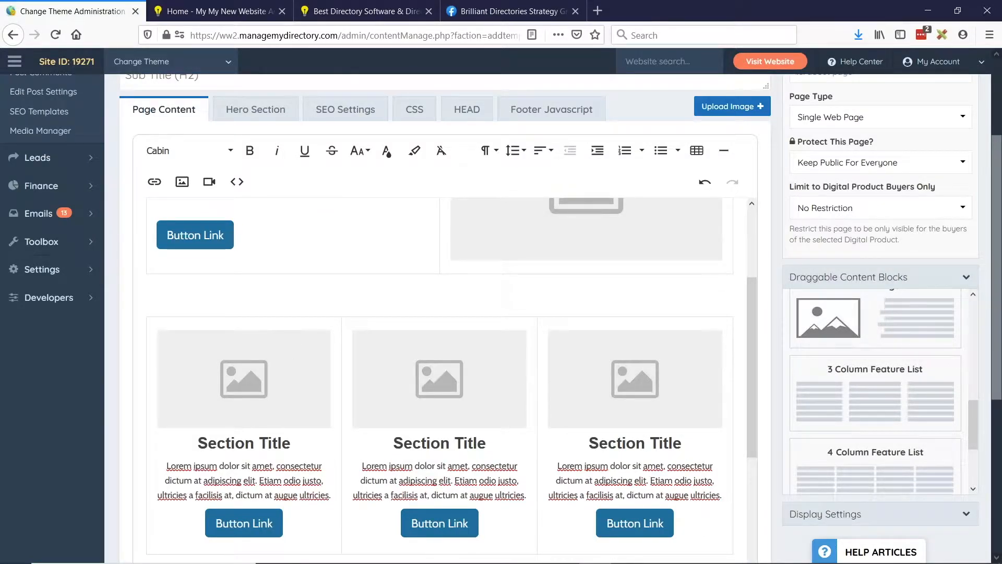
Undo the three block insertions in the page content
click(704, 183)
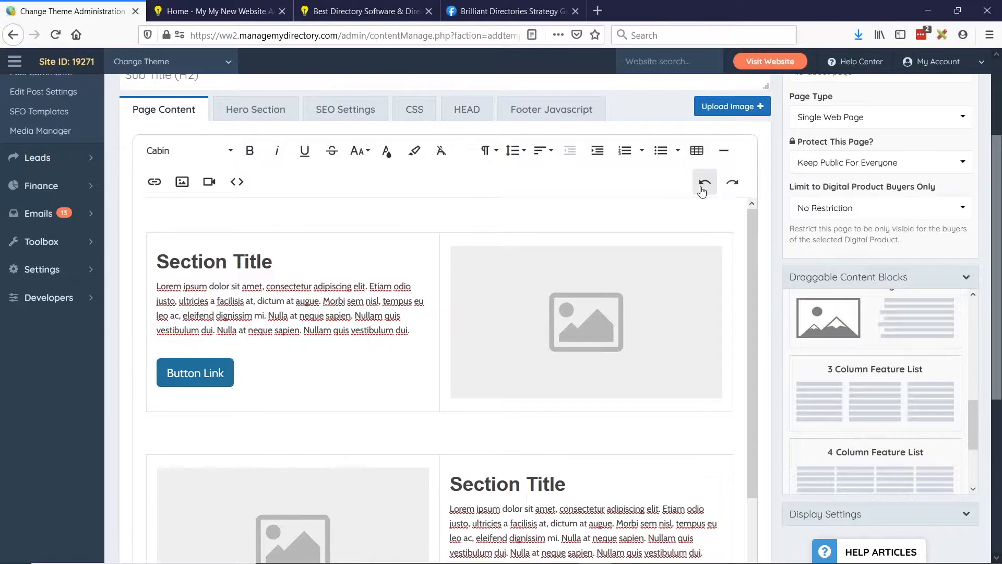
click(703, 185)
click(703, 186)
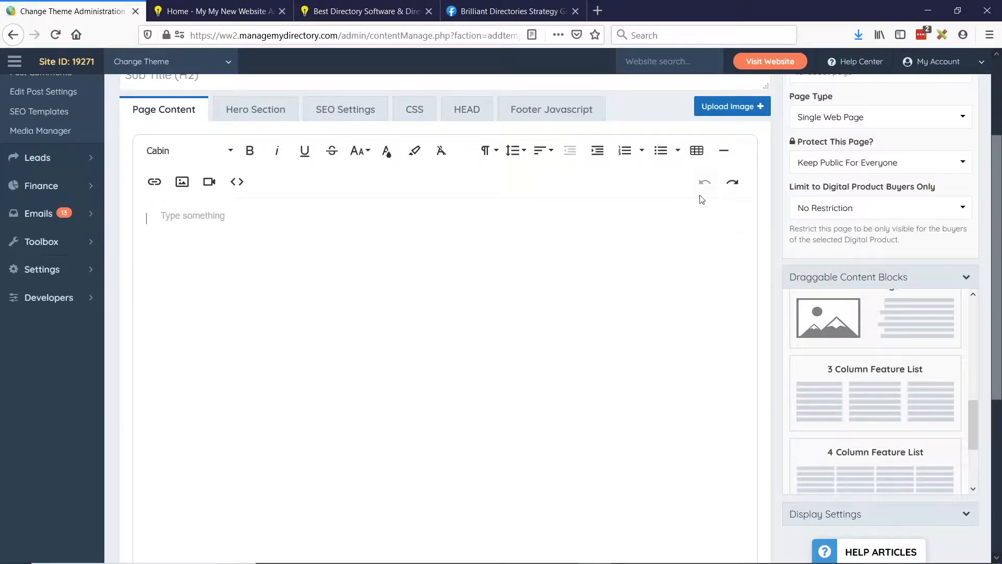
Write "button link" in the page content and link that text to /join
scroll(889, 391, up, 7)
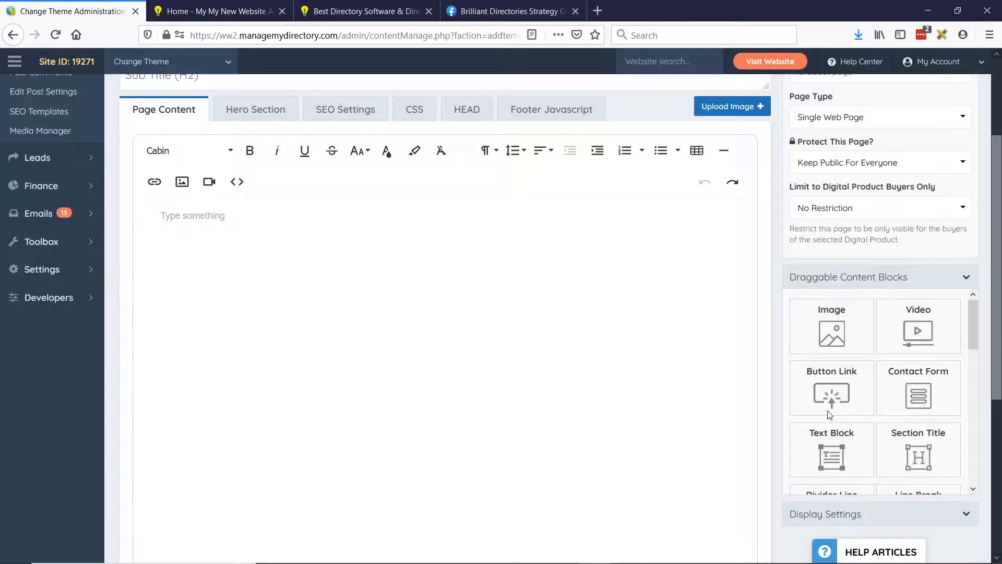
text(button link)
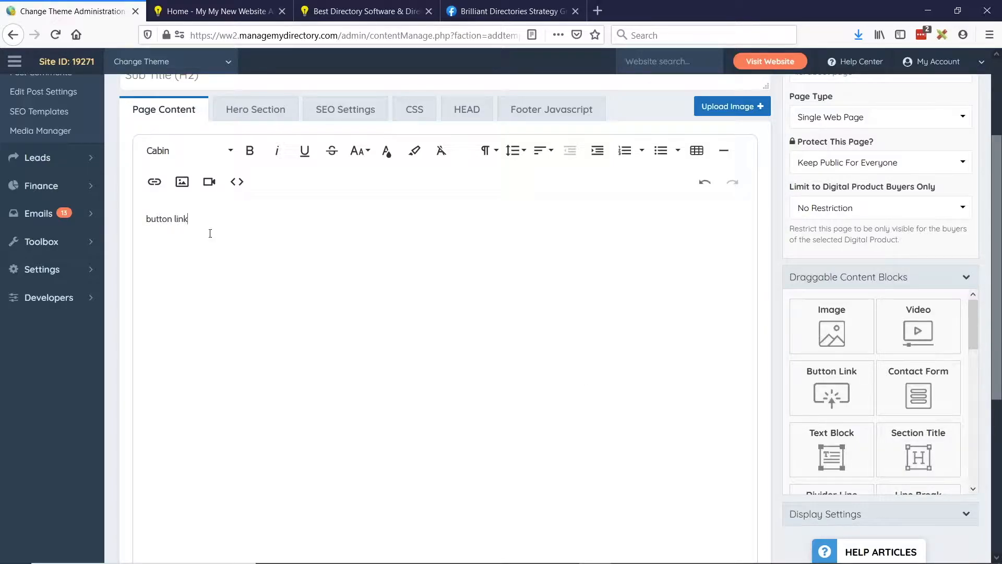
drag(210, 233, 126, 225)
click(154, 181)
text(/join)
key(Return)
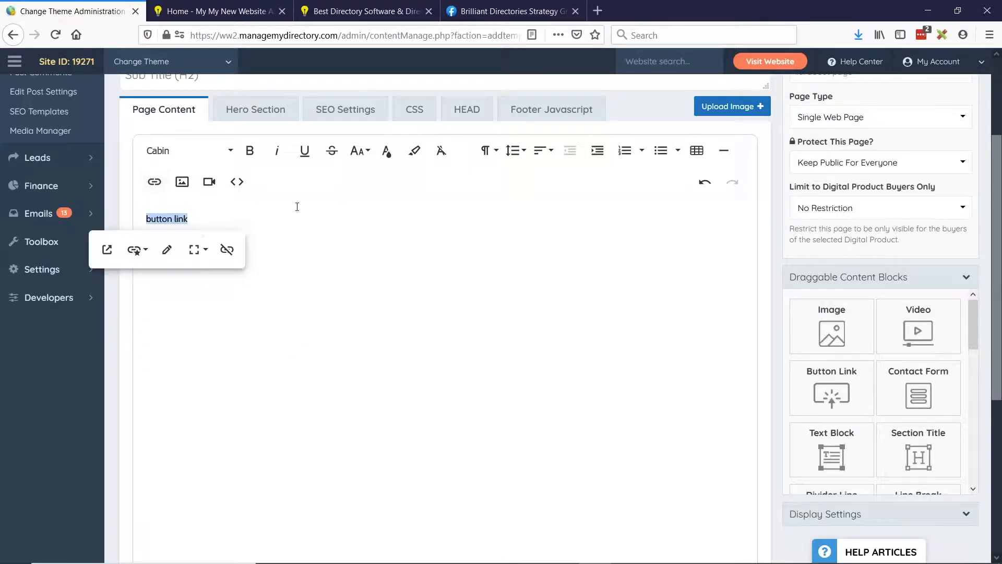
Apply the Button Success style to the "button link" text link
click(138, 256)
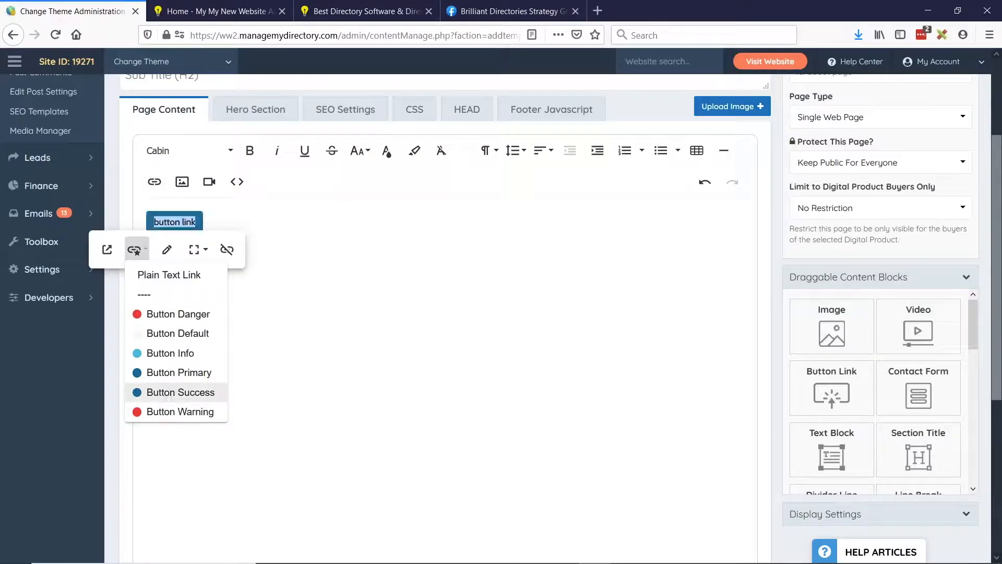
click(167, 391)
click(316, 272)
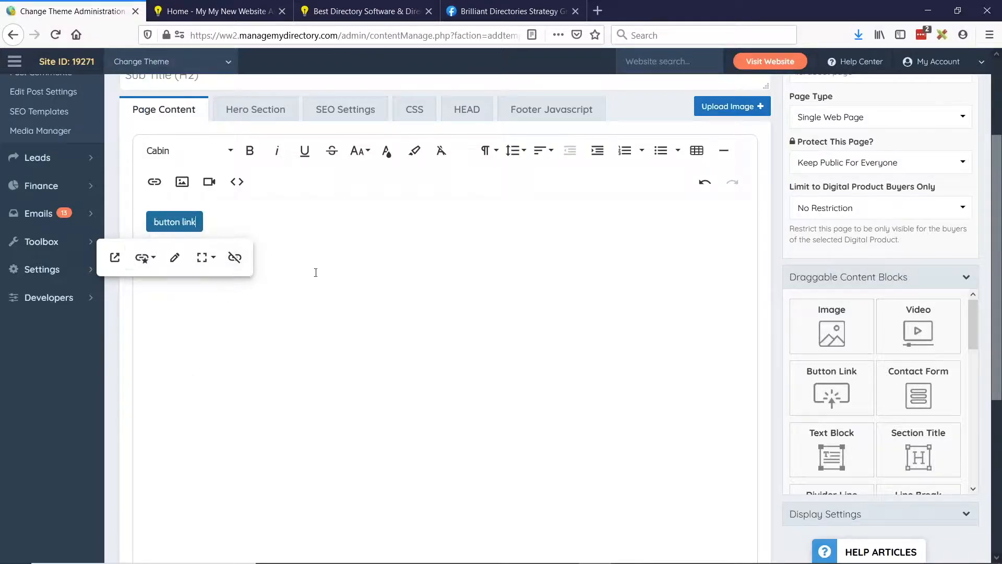
Undo the button styling, the link and the "button link" text
click(705, 182)
click(706, 182)
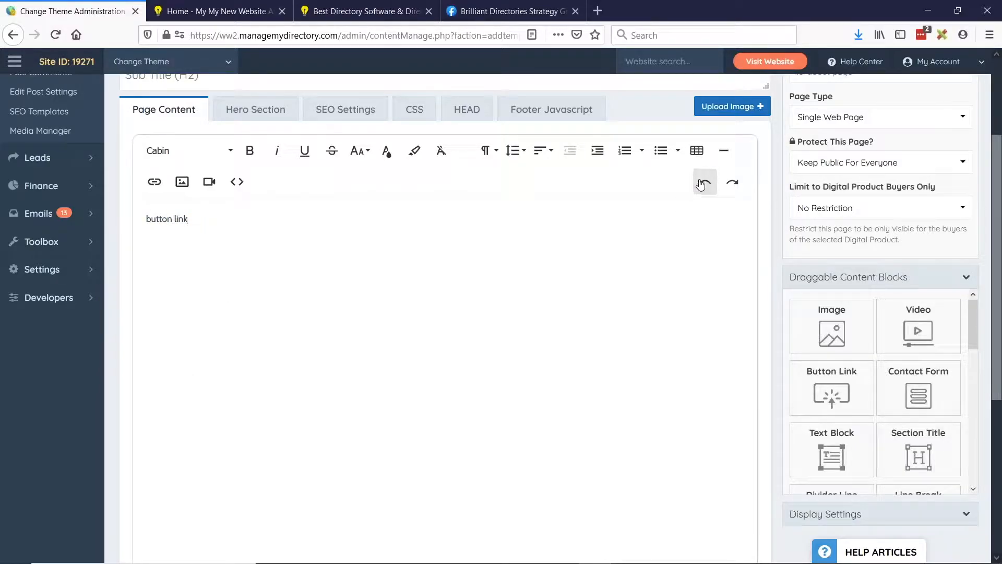
click(706, 181)
Insert a Button Link block in the page content and enter /join as its URL
drag(832, 396, 200, 236)
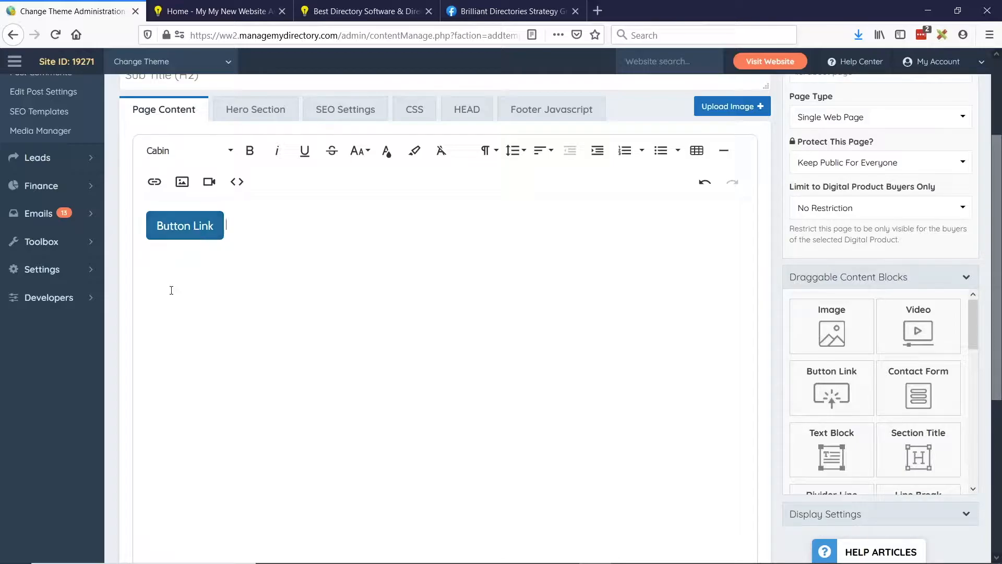
click(185, 226)
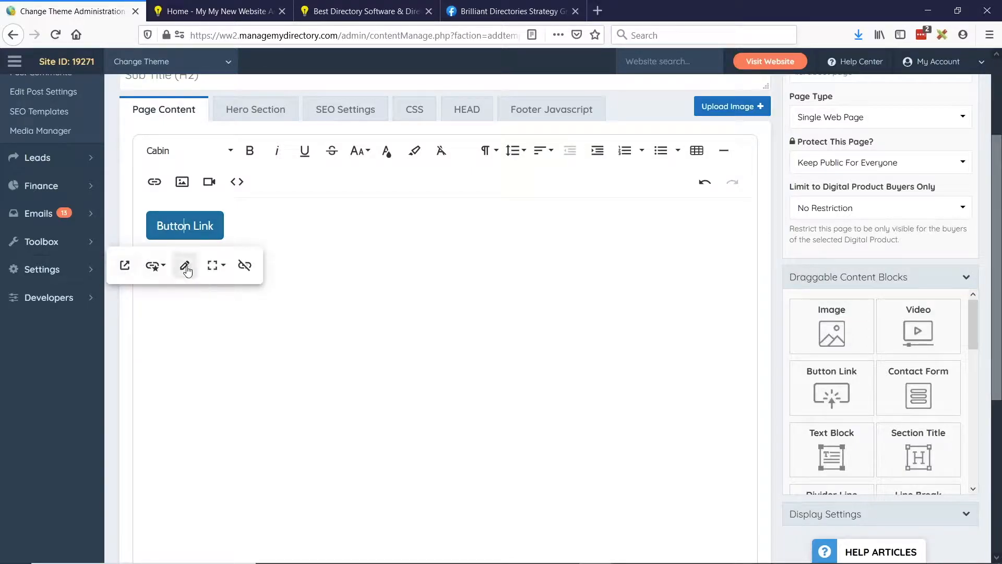
click(184, 265)
scroll(151, 178, up, 3)
drag(151, 183, 41, 200)
text(/join)
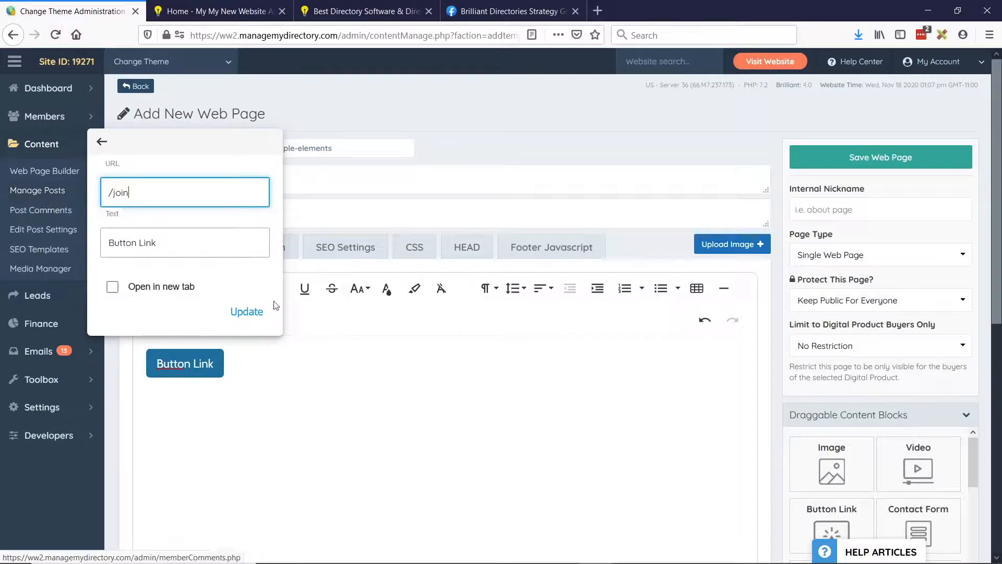
Change the button's text to JOIN NOW and update the link
click(165, 239)
triple_click(165, 239)
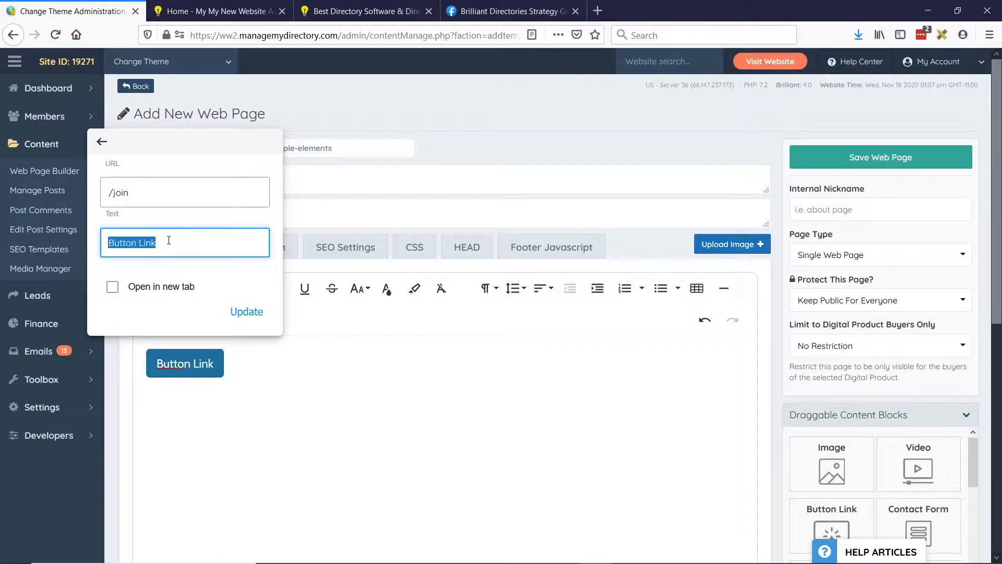
text(JOIN NOWQ)
key(BackSpace)
click(247, 311)
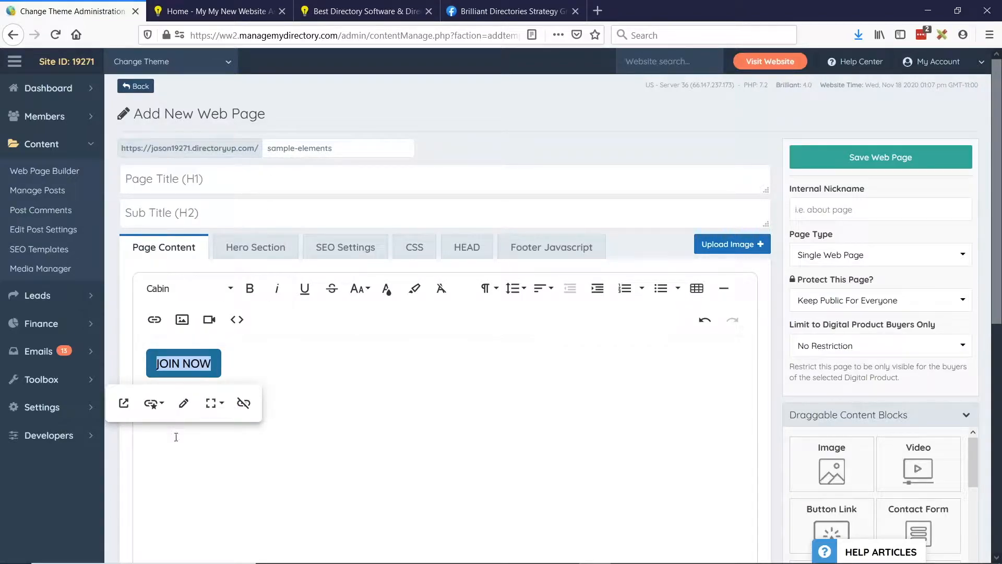
Make the JOIN NOW button full width and set its size to Normal Button
click(213, 404)
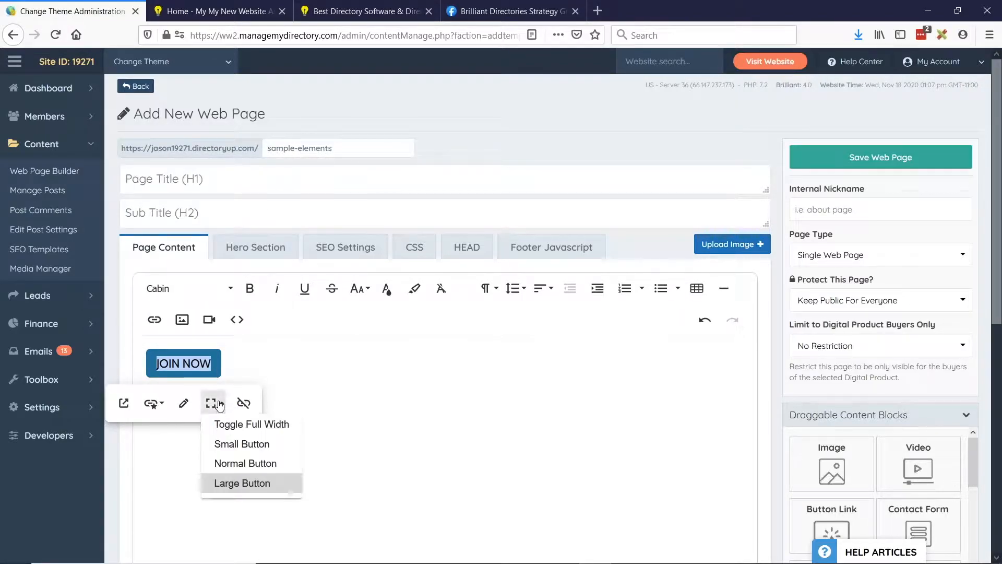
click(251, 428)
click(212, 410)
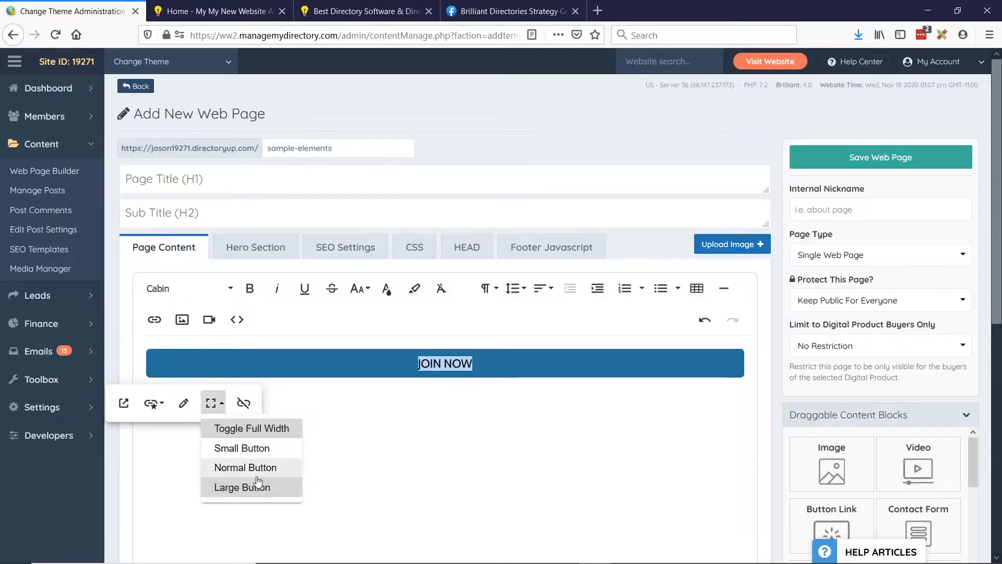
click(245, 469)
click(376, 449)
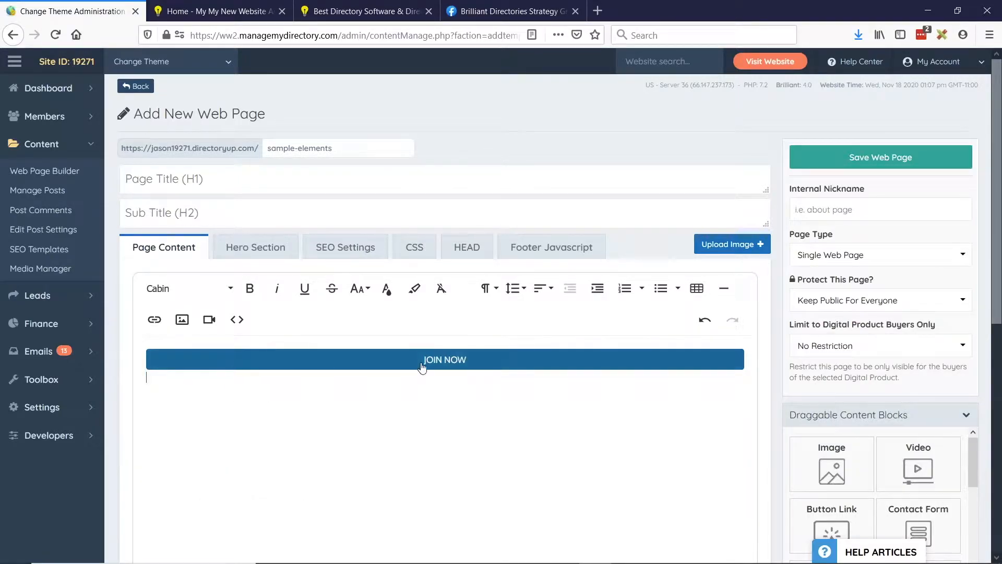
Insert an Image block below the JOIN NOW button and open its image replacement options
drag(847, 480, 436, 438)
scroll(509, 387, down, 1)
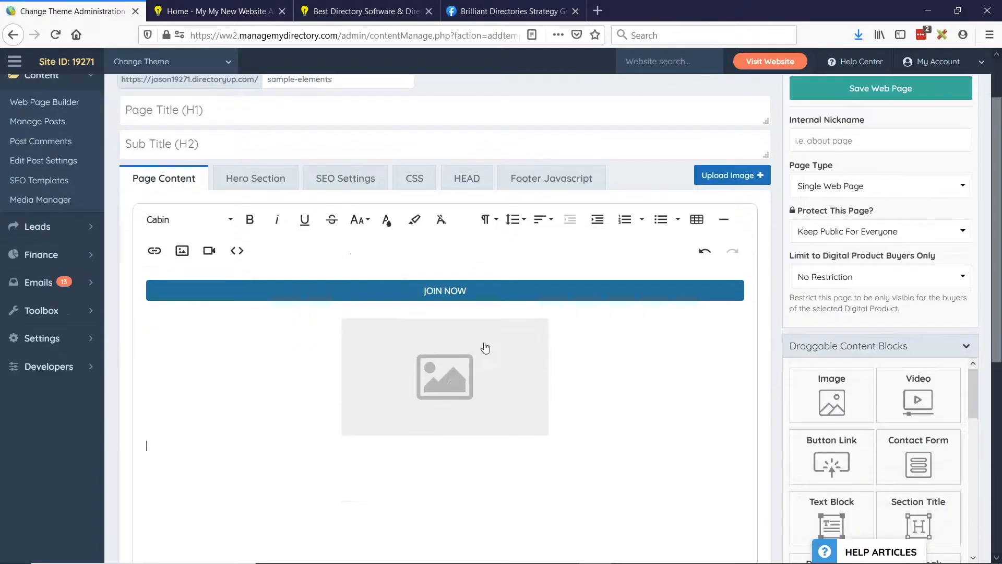
click(476, 377)
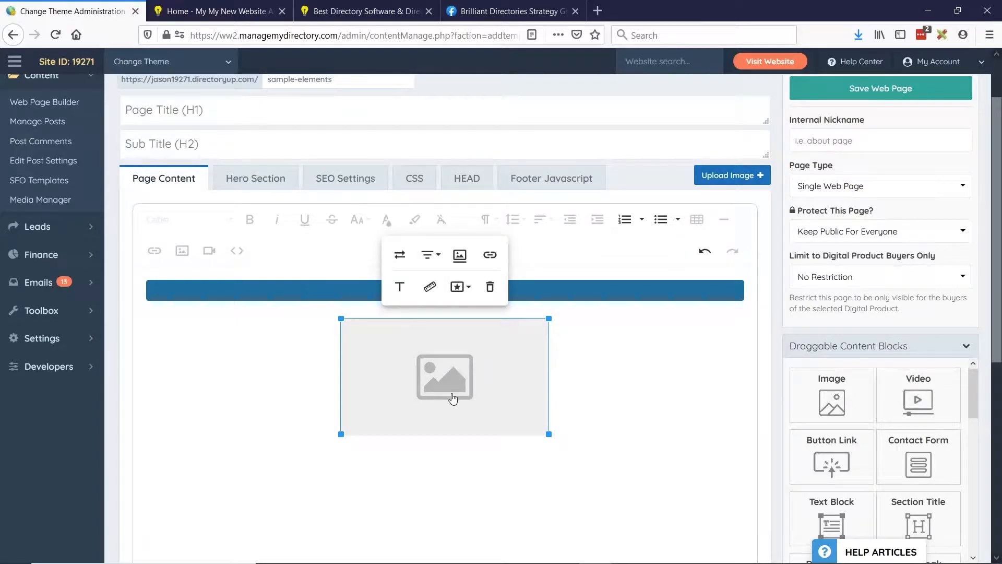
click(399, 255)
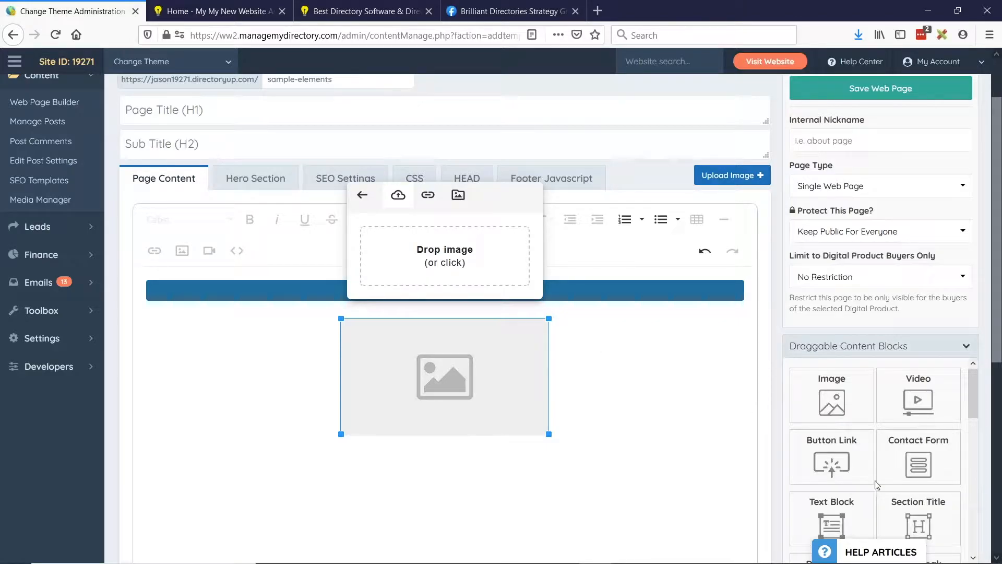
Insert a Video block below the image placeholder and select the video
drag(921, 417, 463, 467)
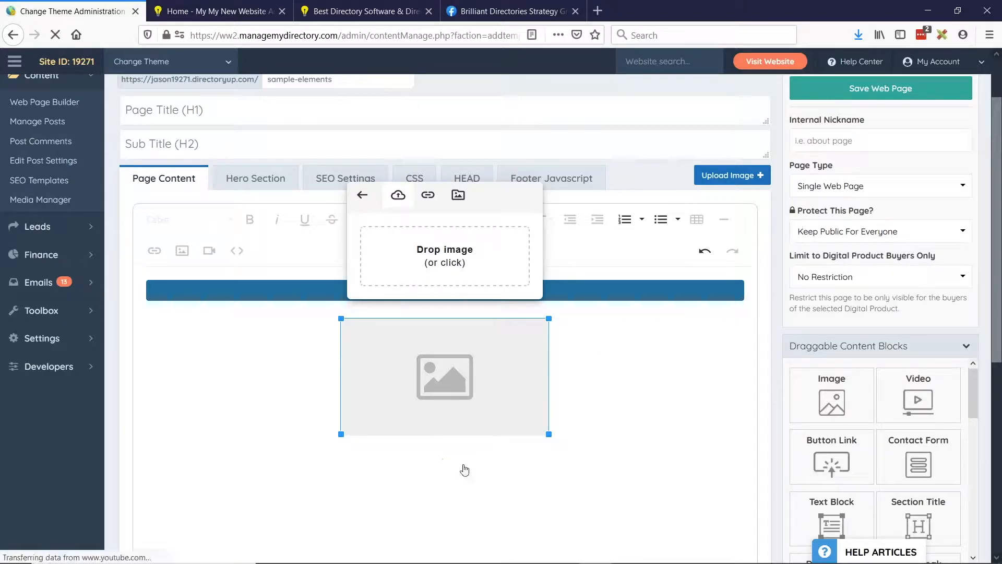
scroll(598, 403, down, 3)
click(379, 388)
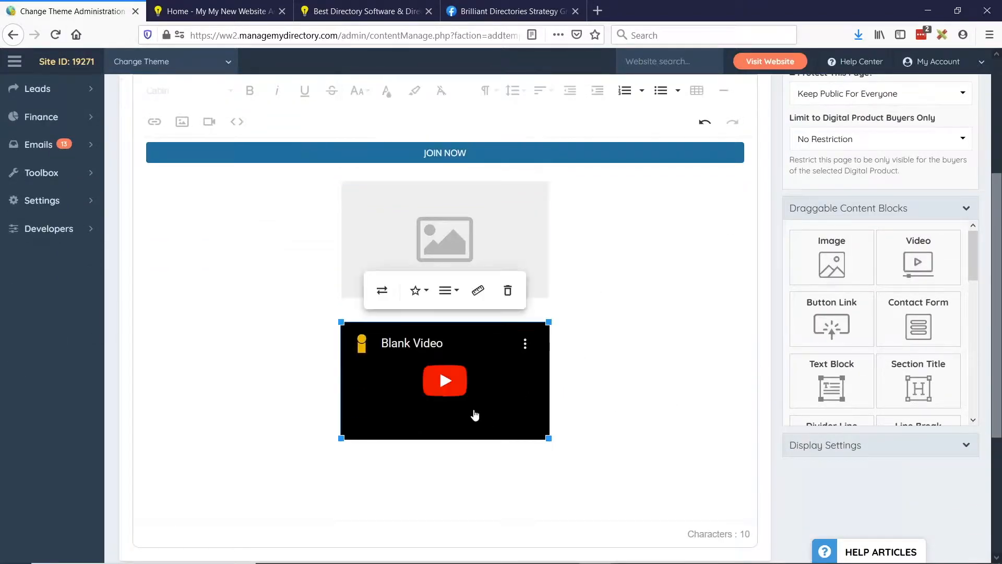
Review the video replacement options for a video URL and embedded code, leaving the video as it is
click(382, 291)
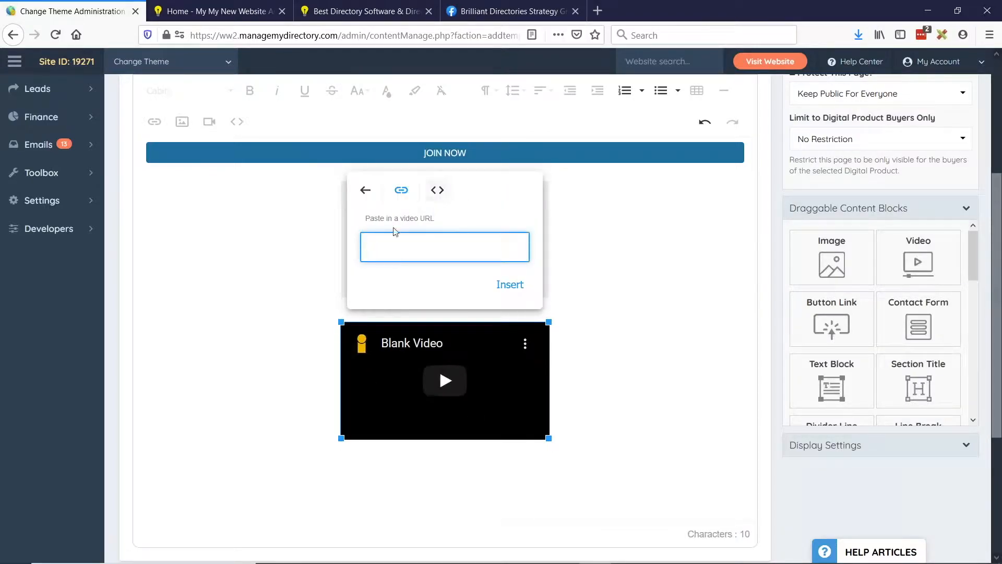
click(426, 244)
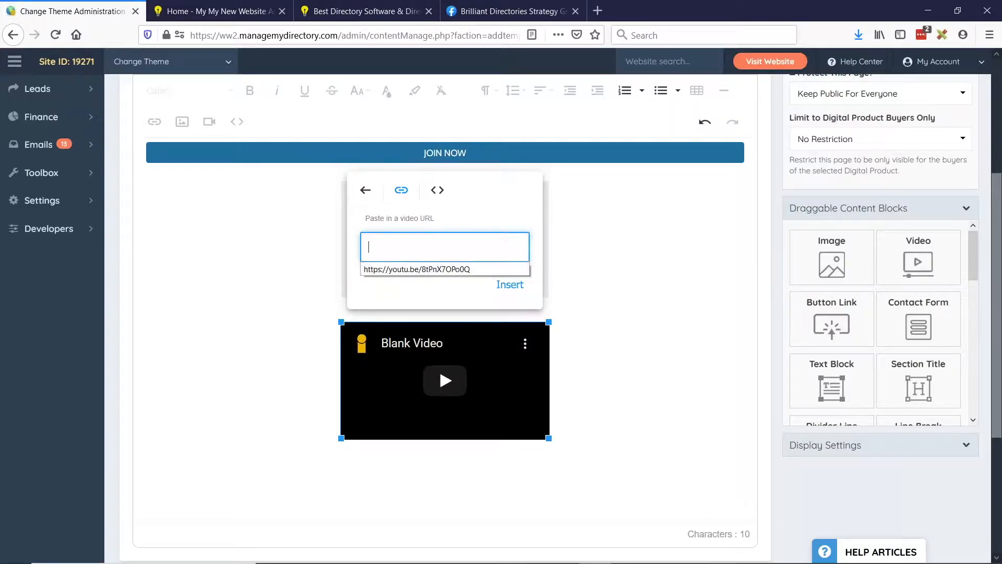
click(438, 190)
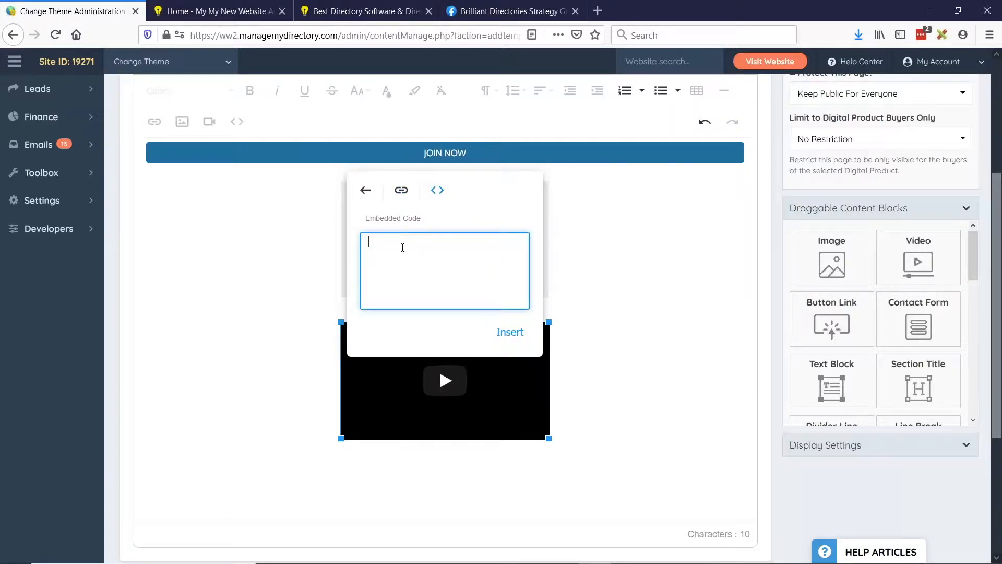
click(401, 190)
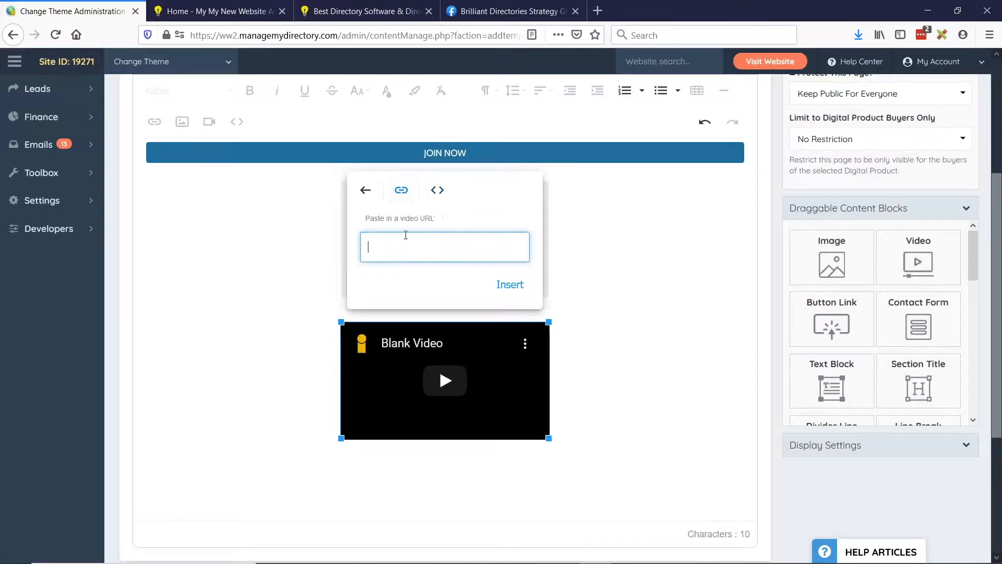
click(367, 191)
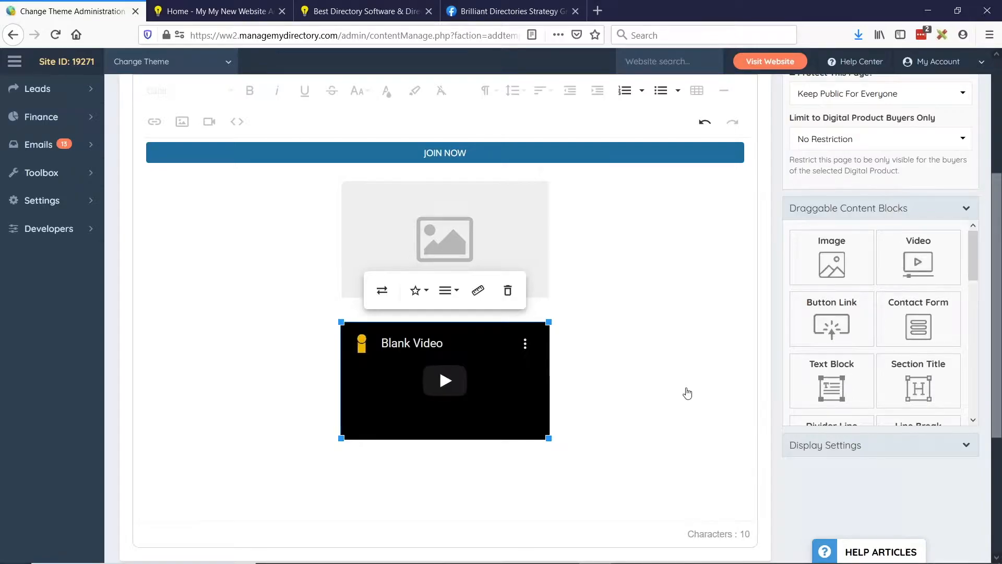
Insert a Section Title block between the image placeholder and the video
scroll(687, 395, up, 2)
drag(936, 458, 395, 377)
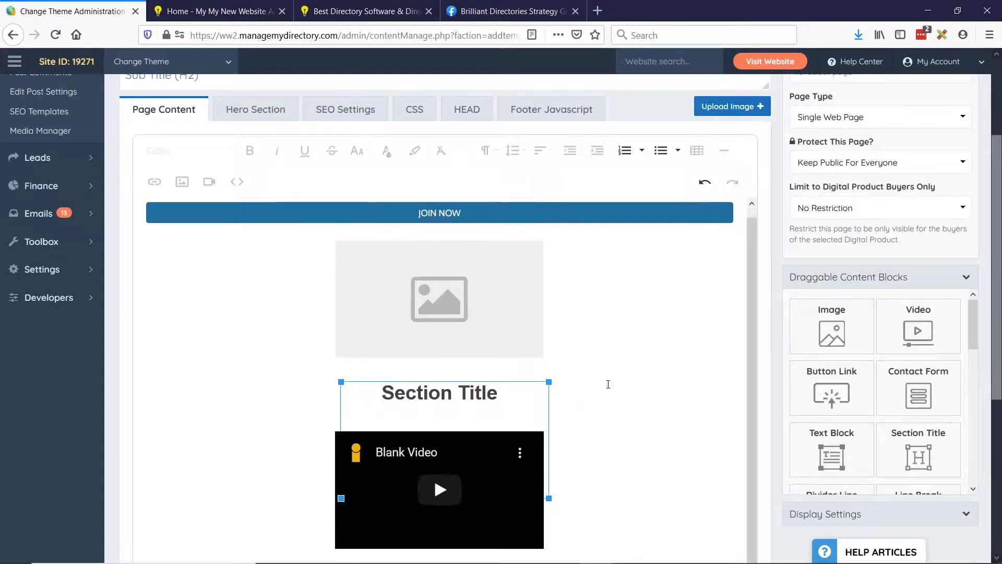
Insert a Text Block below the video and a Section Title block between the video and that text
scroll(881, 314, down, 3)
drag(845, 334, 458, 428)
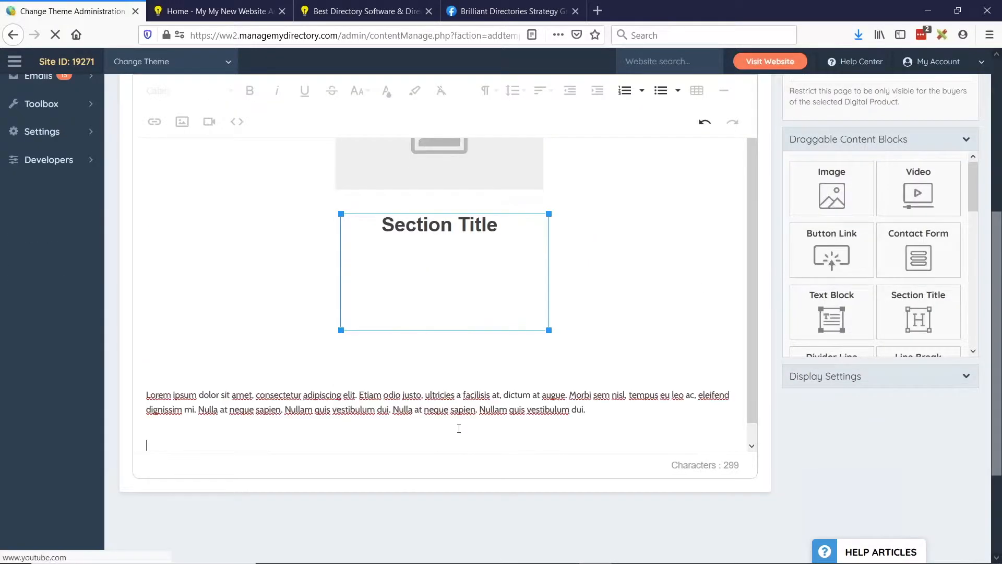
scroll(882, 252, down, 3)
drag(918, 180, 284, 247)
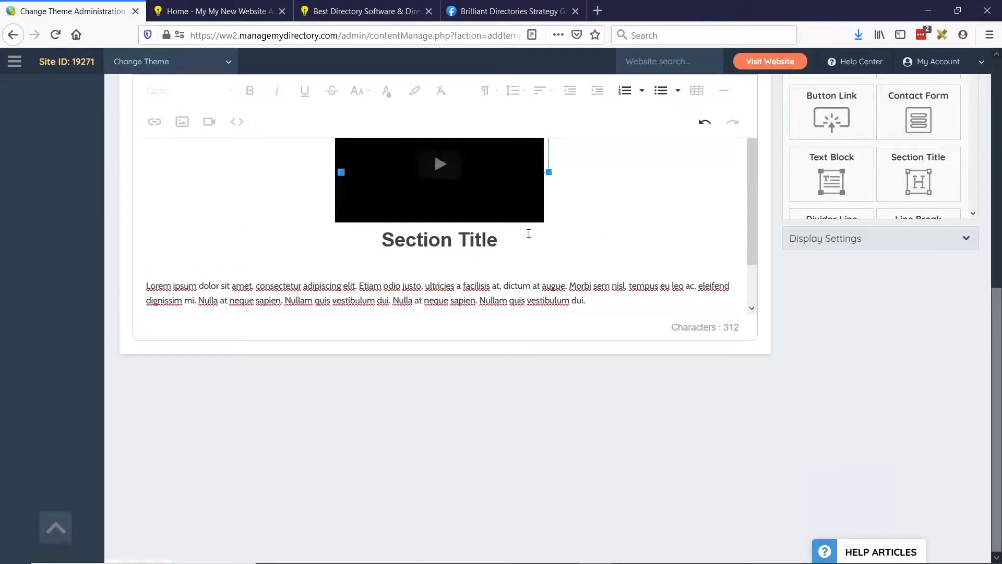
scroll(451, 247, down, 2)
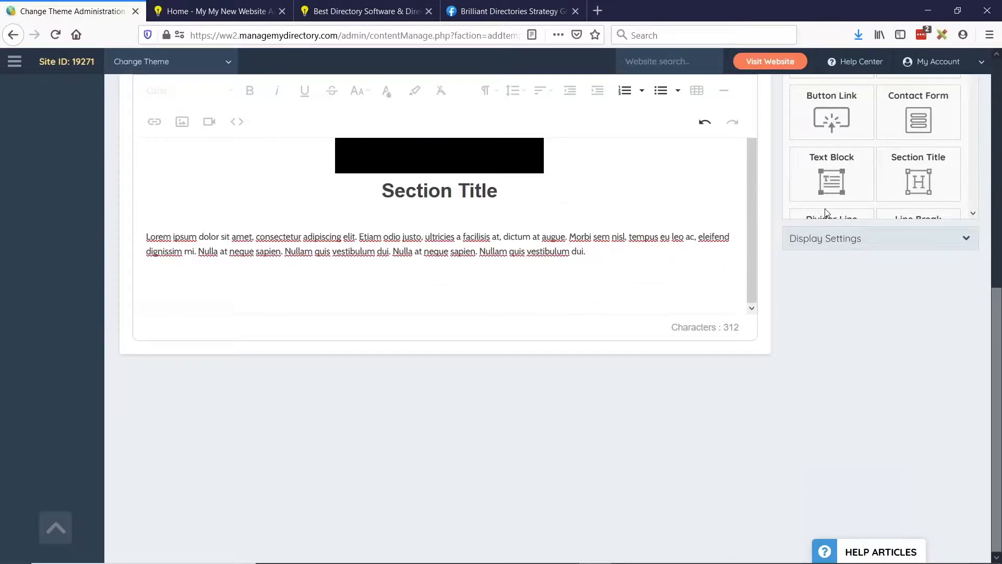
Insert a Contact Form block below the lorem ipsum text and change its shortcode's form name to custom_form
drag(925, 116, 387, 293)
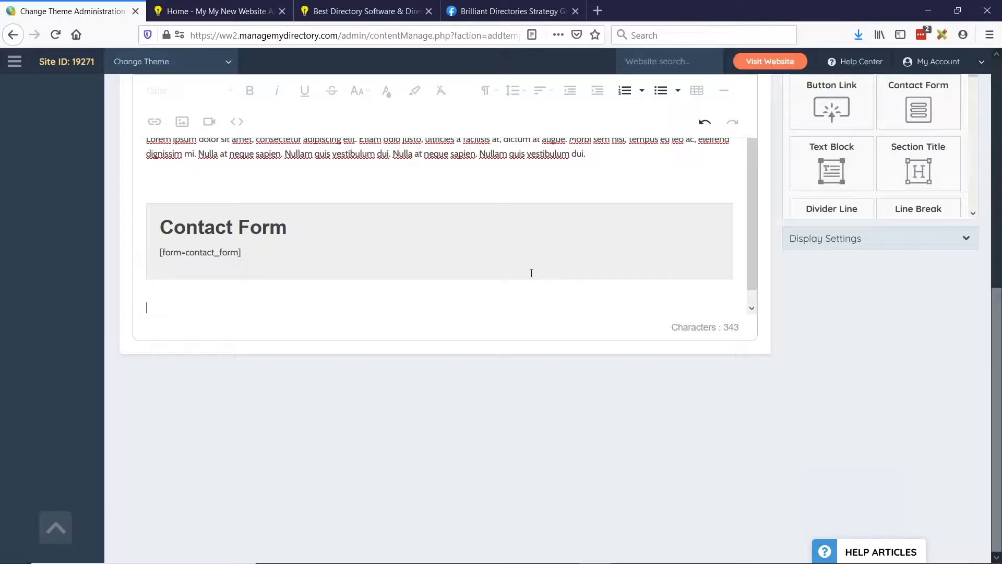
drag(185, 255, 238, 249)
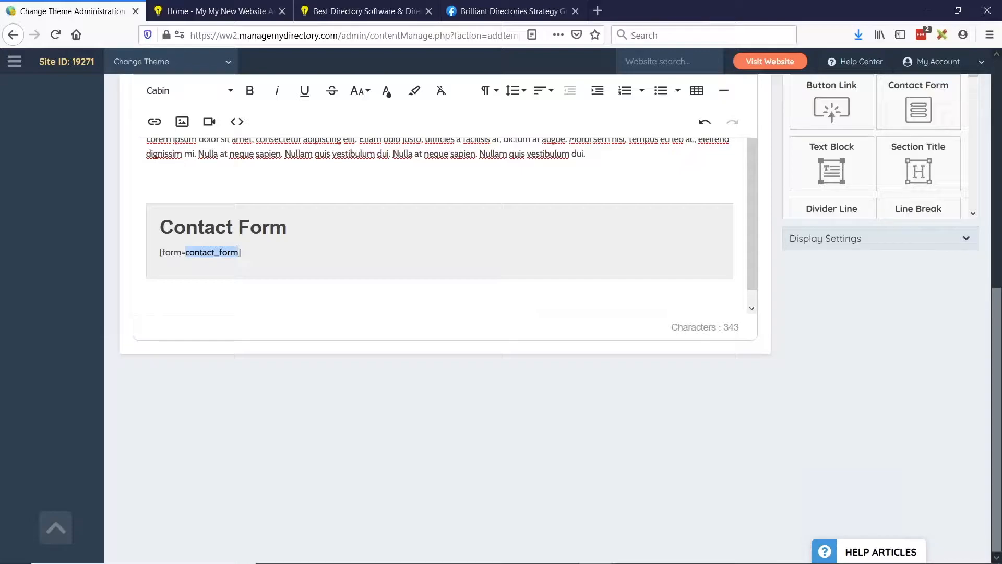
click(201, 263)
drag(185, 253, 238, 250)
text(custom_form)
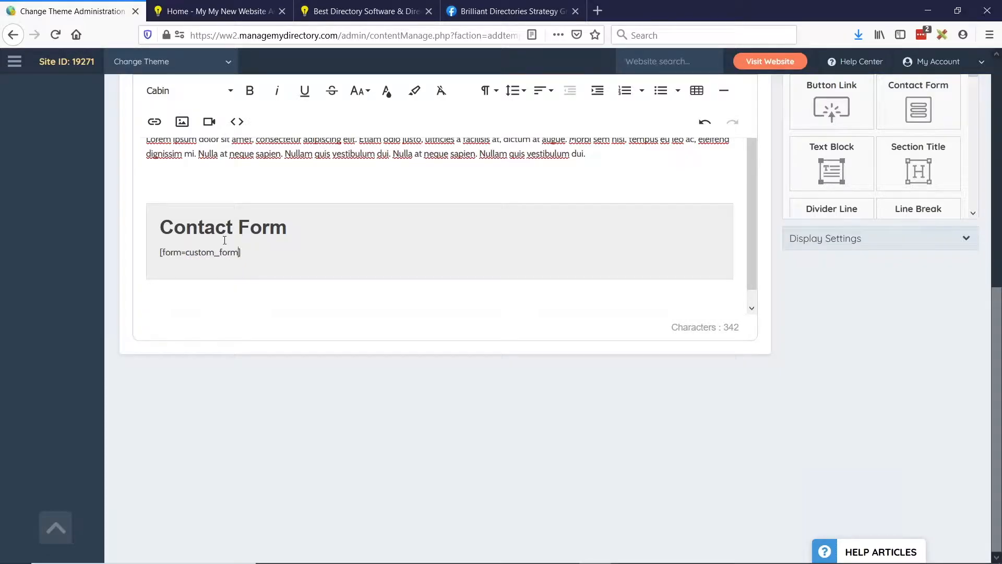
Insert a Divider Line after "Etiam odio" and Line Break blocks from "tempus eu" onward in the lorem ipsum text
scroll(225, 240, up, 4)
scroll(834, 188, down, 2)
scroll(575, 233, down, 2)
drag(822, 128, 402, 212)
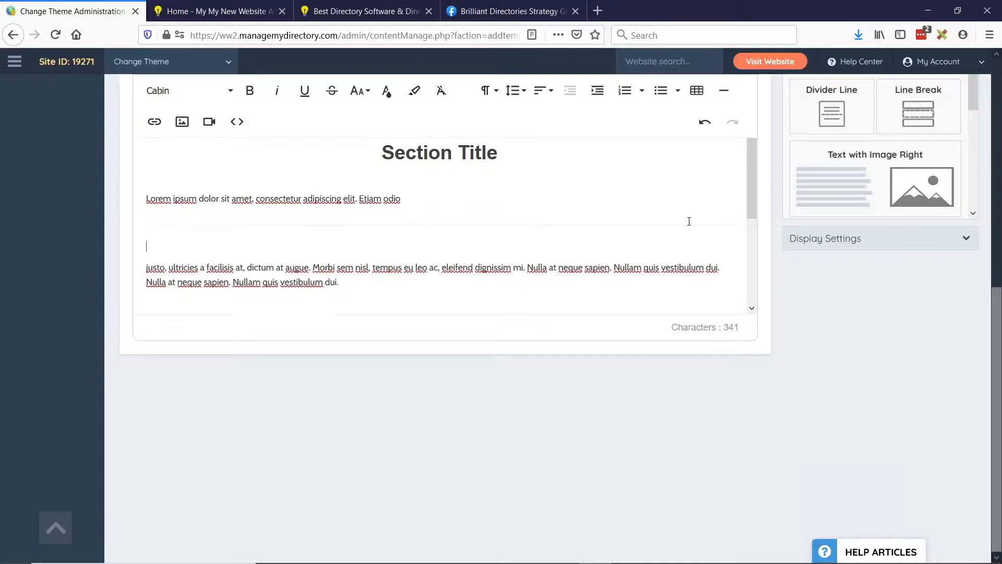
drag(907, 133, 408, 261)
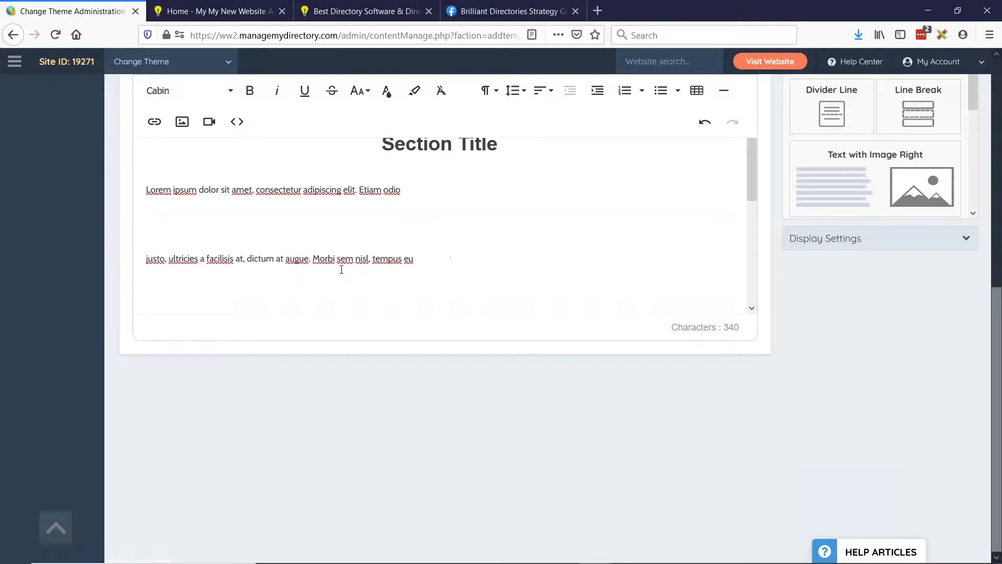
scroll(391, 255, down, 2)
drag(920, 117, 317, 232)
drag(916, 124, 334, 248)
scroll(568, 262, up, 10)
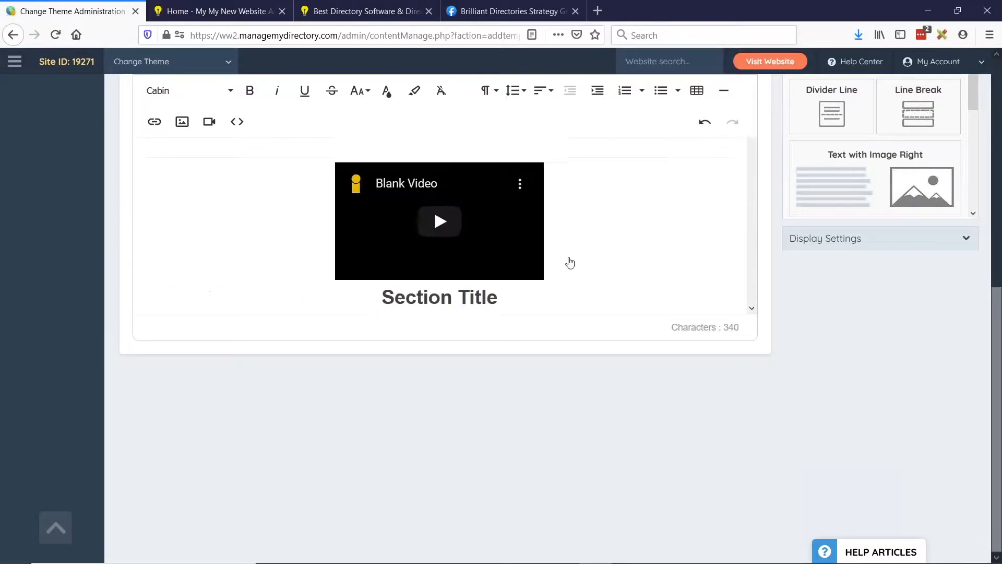
scroll(568, 268, down, 2)
Delete the entire page content in the HTML code view and return to the visual editor
click(238, 251)
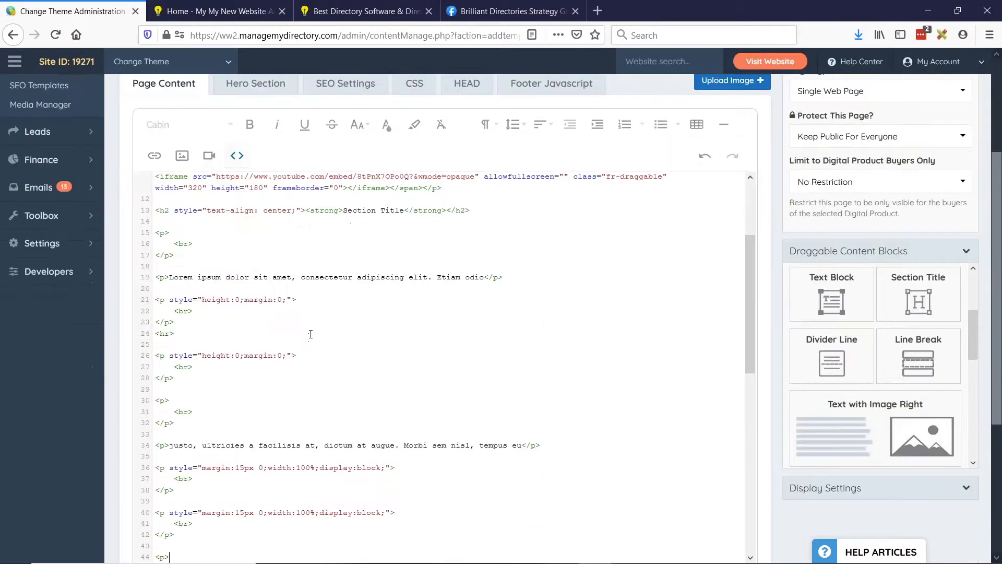
key(ctrl+a)
key(BackSpace)
click(238, 155)
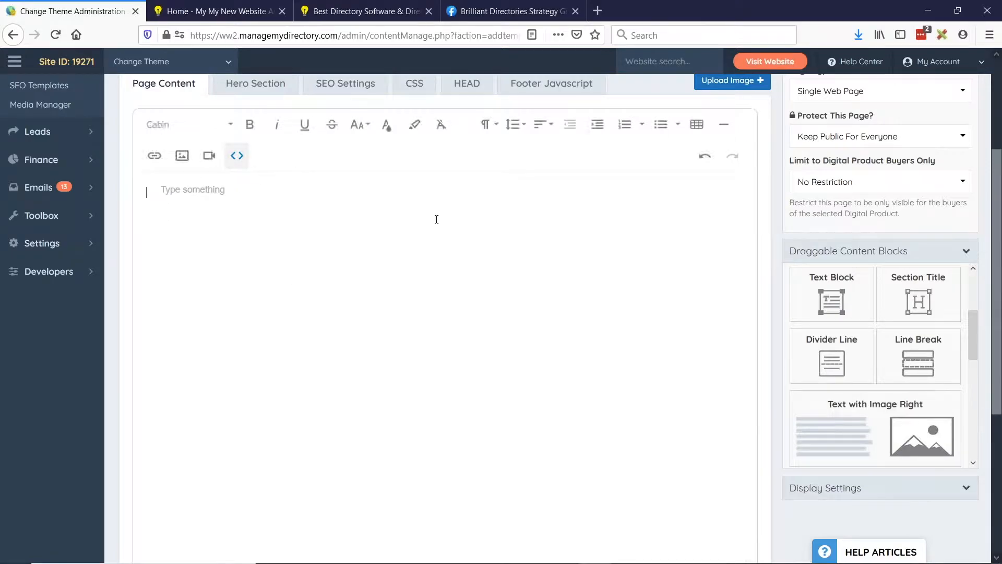
Insert a Text with Image Right block into the empty page and replace its image with a Contact Form block
scroll(866, 353, down, 2)
drag(864, 386, 397, 272)
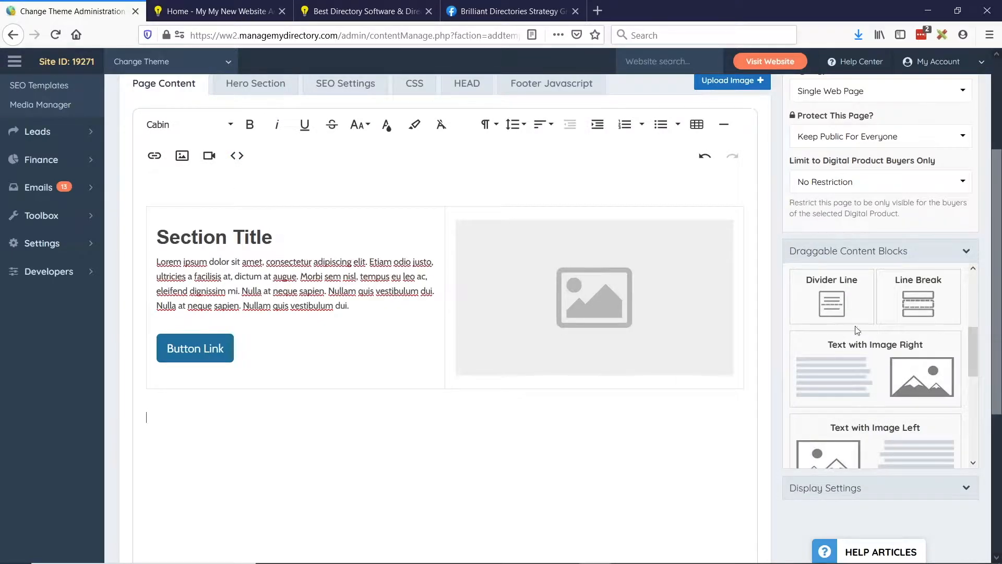
scroll(892, 375, up, 3)
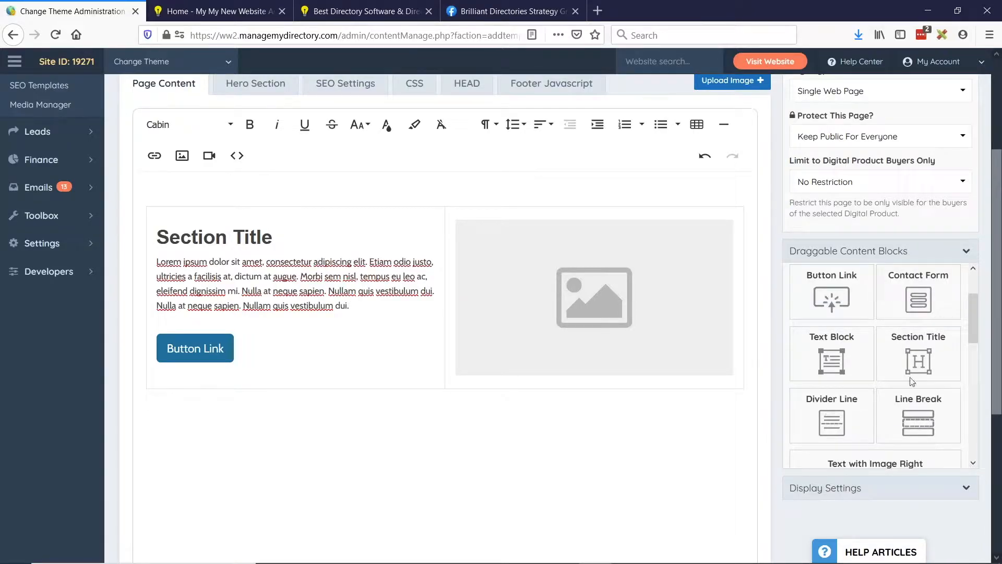
click(624, 298)
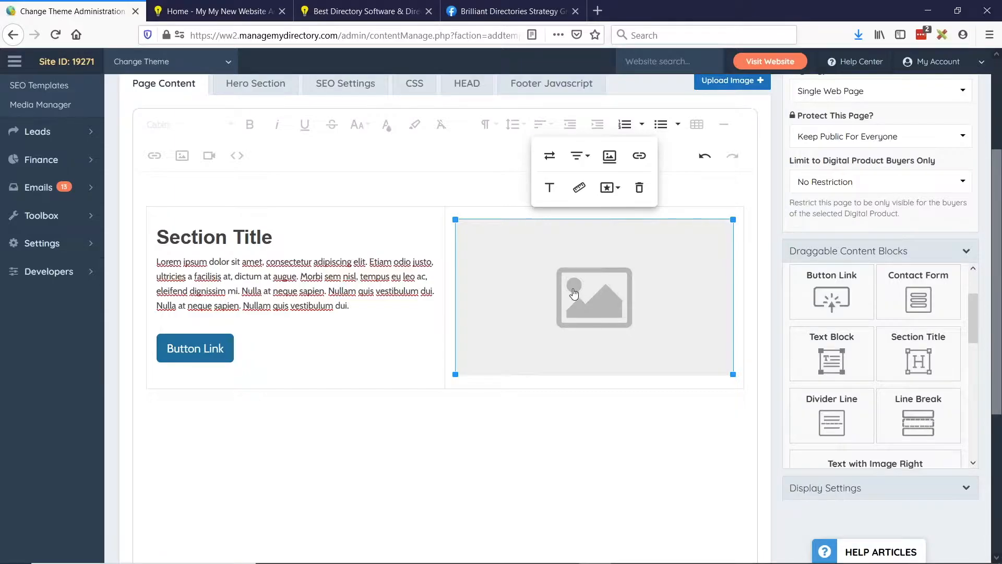
key(Delete)
drag(589, 284, 590, 286)
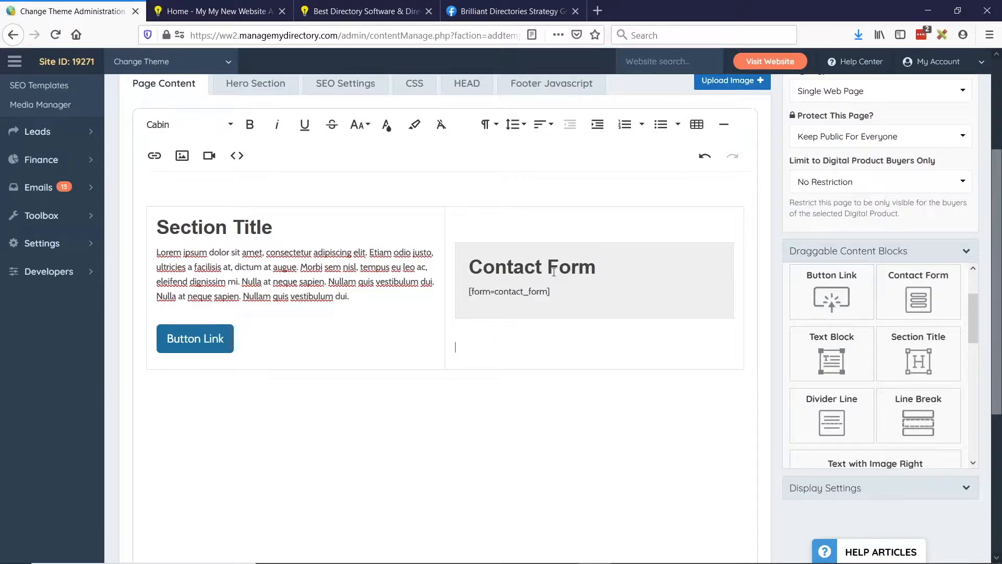
Save the web page and view the published sample-elements page, checking its text section and contact form
scroll(593, 336, up, 3)
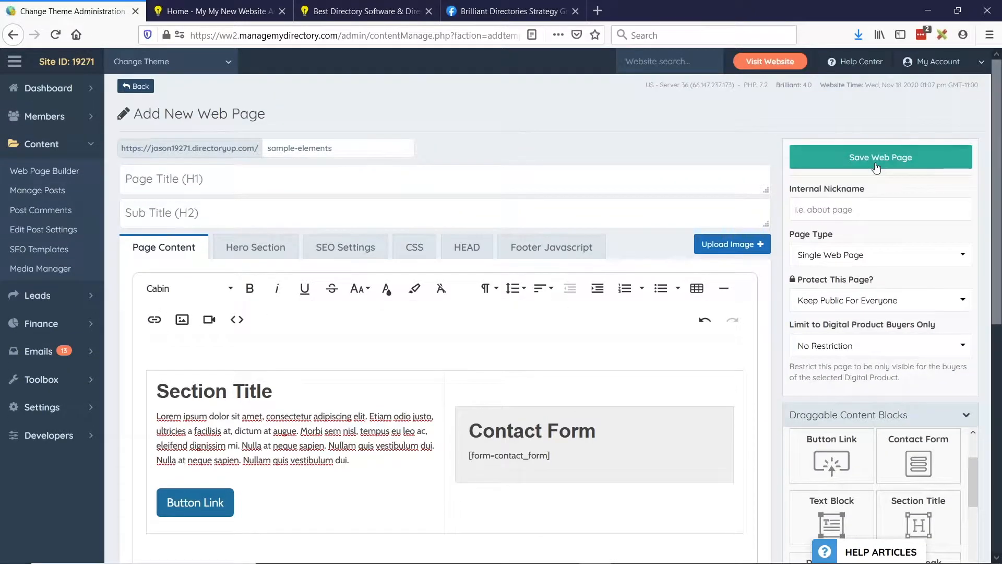
click(876, 167)
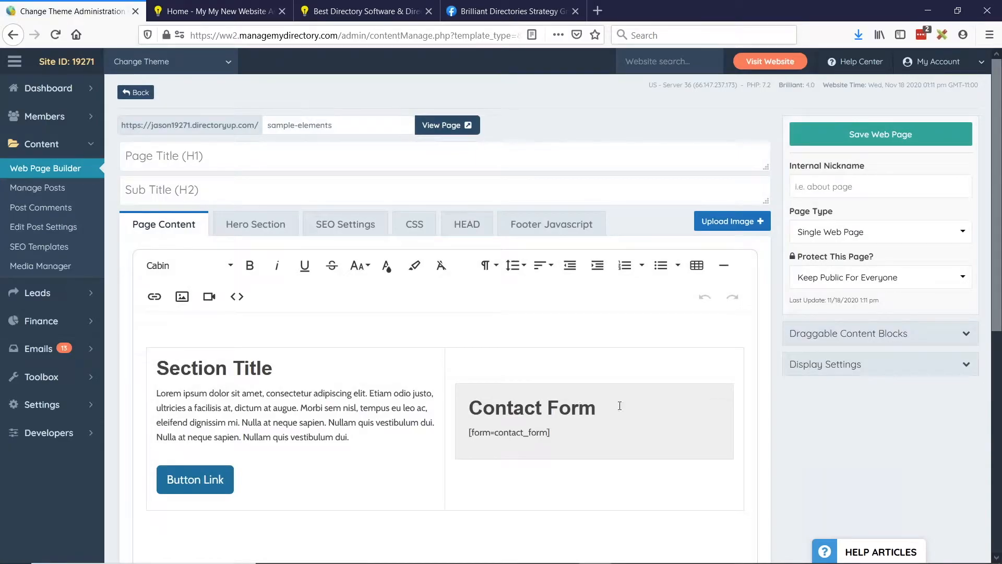
click(449, 125)
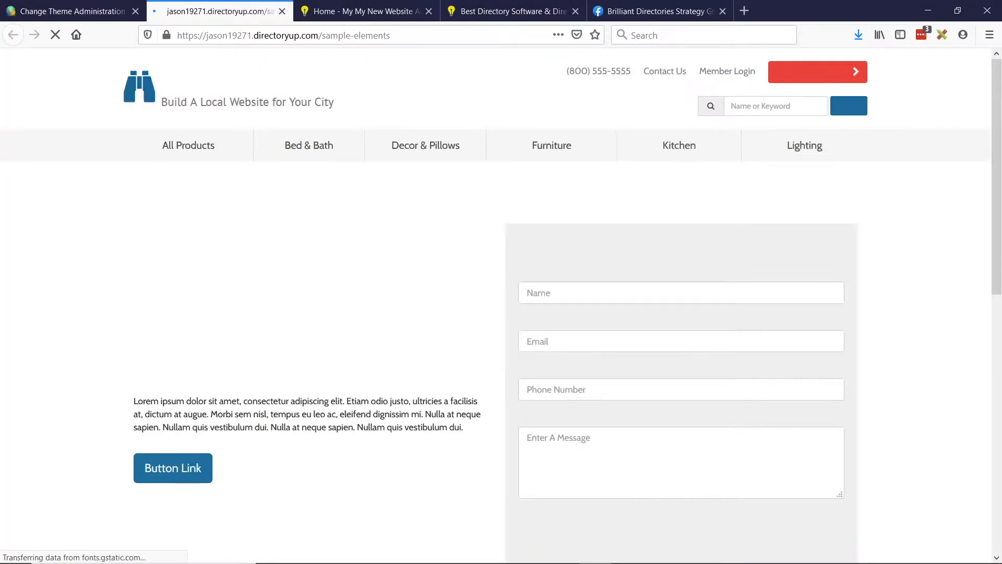
scroll(483, 192, down, 3)
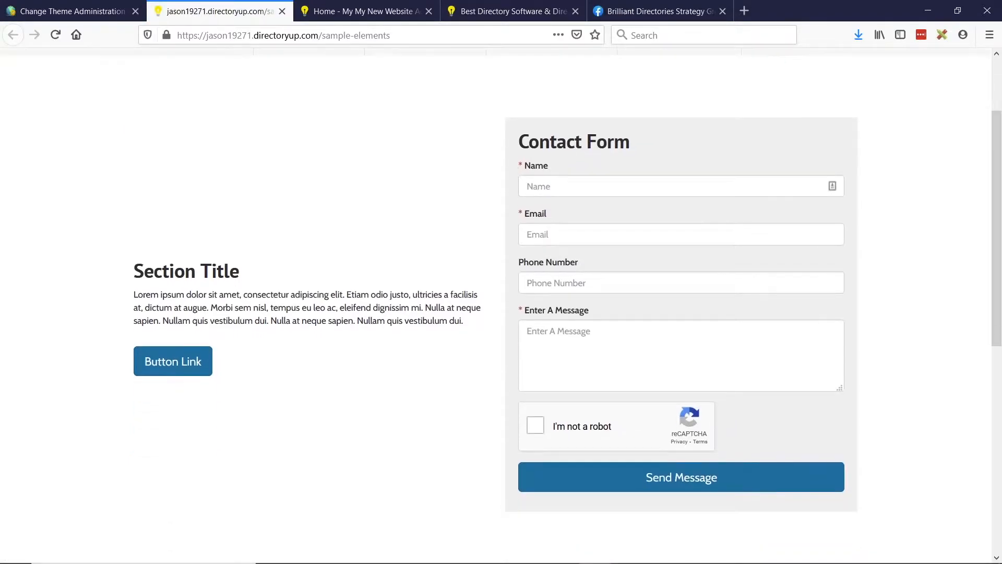
scroll(589, 345, up, 2)
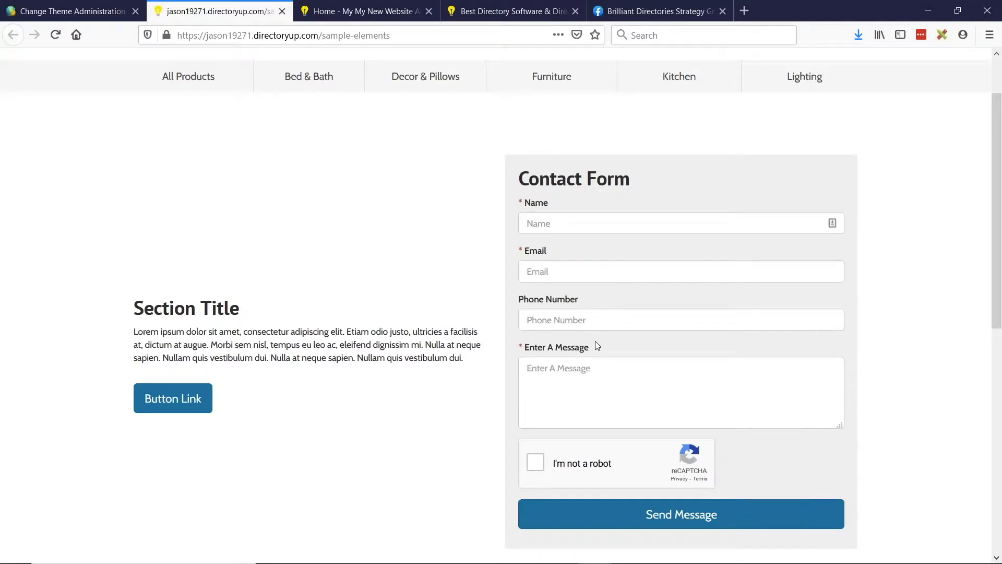
scroll(410, 337, up, 2)
scroll(417, 323, down, 3)
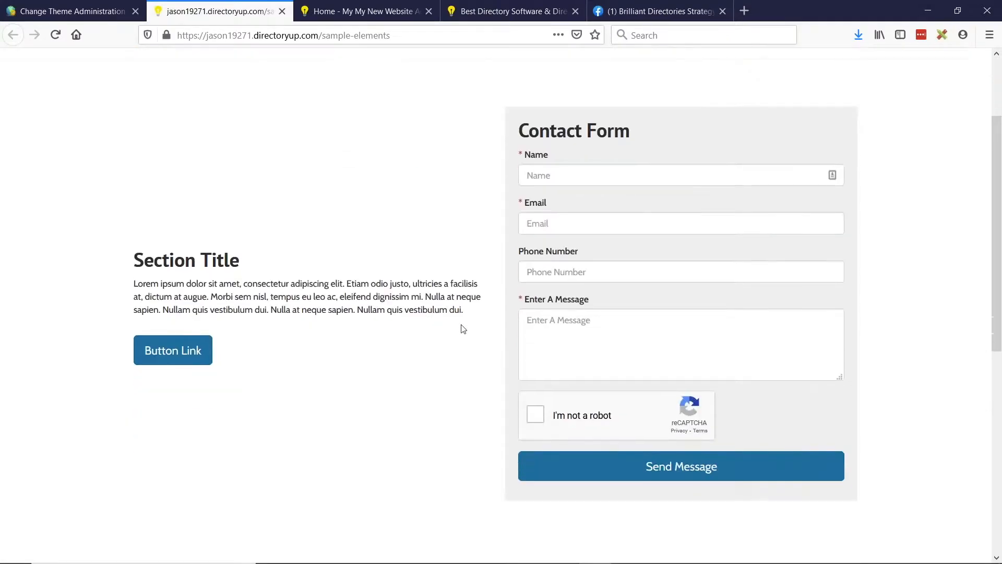
scroll(461, 319, up, 2)
scroll(417, 366, up, 2)
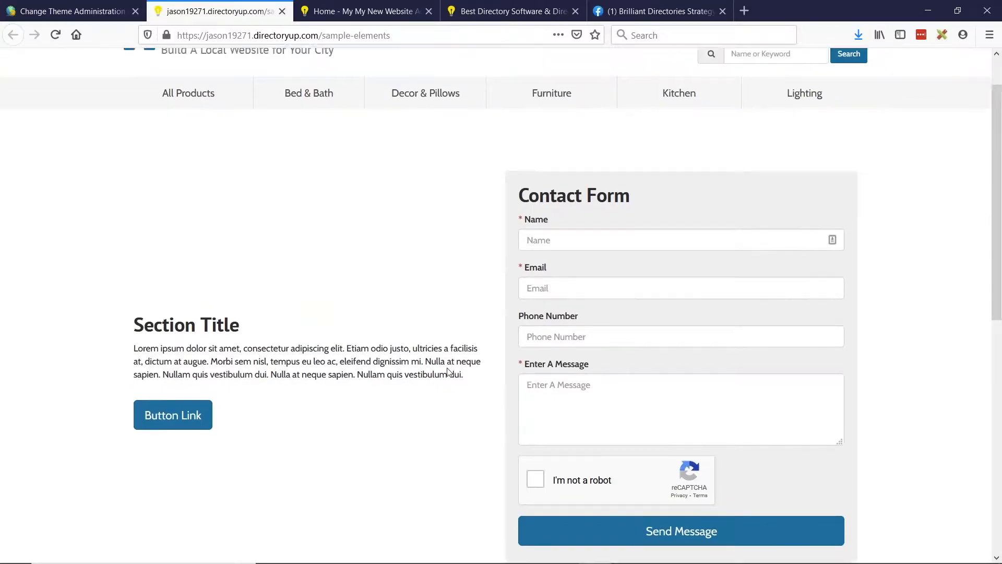
Return to the page editor and expand the draggable content blocks to review the available elements
click(73, 10)
click(851, 333)
scroll(886, 372, down, 1)
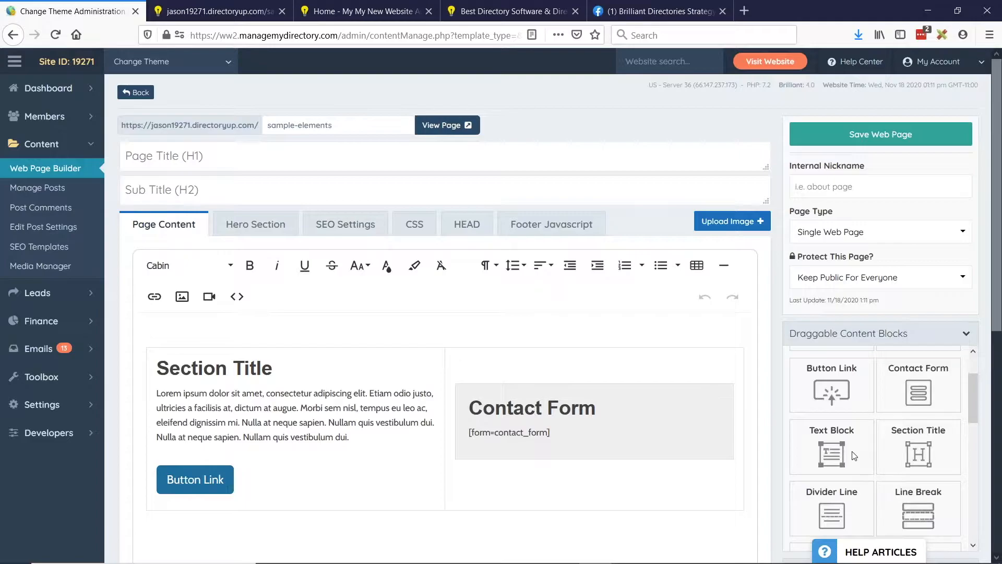
scroll(889, 449, down, 1)
scroll(888, 452, up, 2)
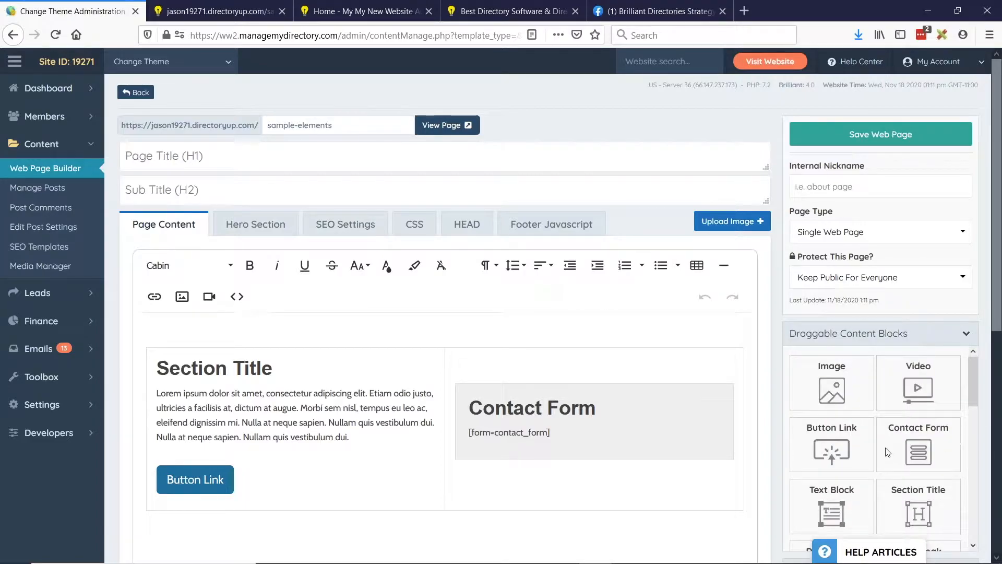
key(alt+Tab)
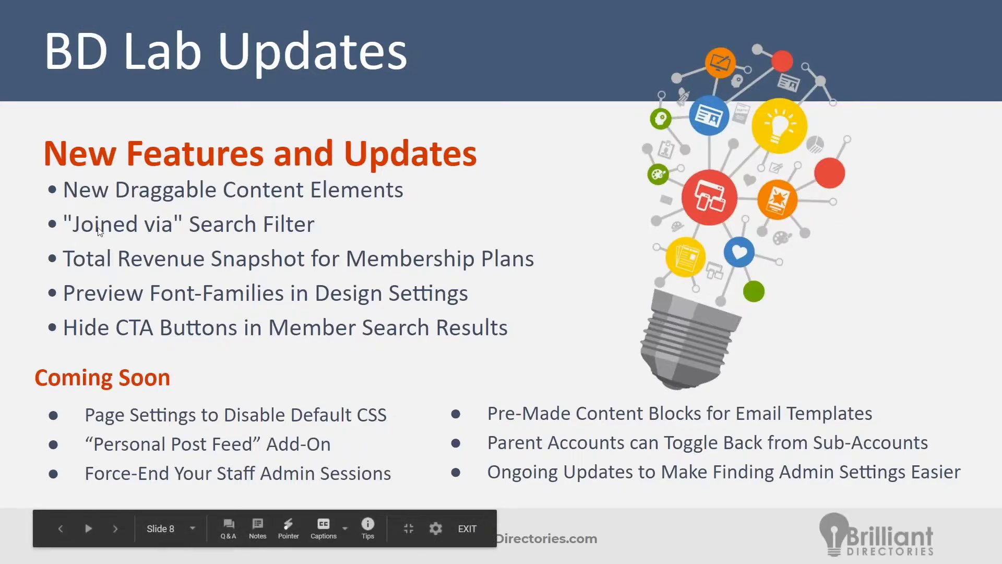
key(alt+Tab)
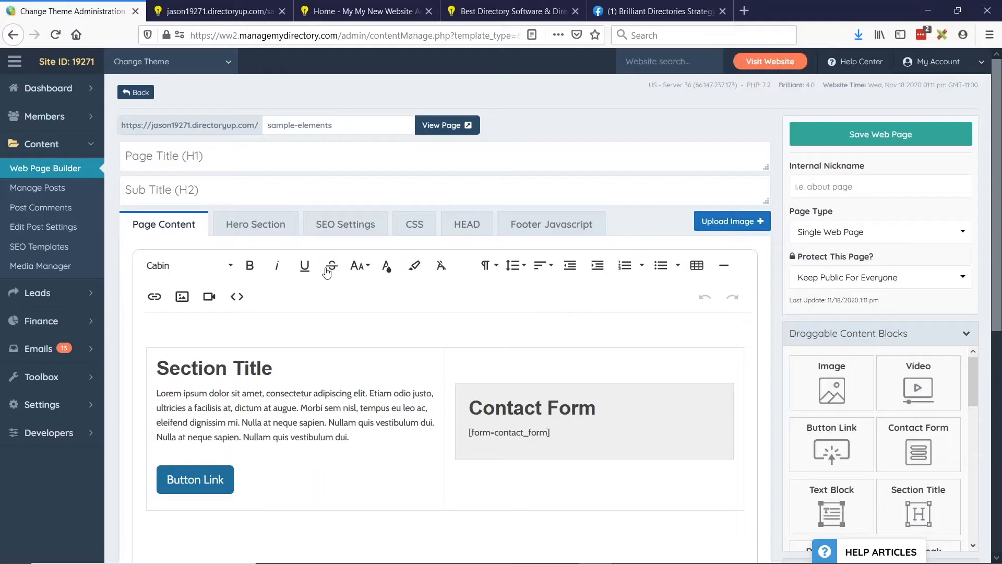
Open the member search page and review the Joined Via filter options and the available bulk actions
mouse_move(91, 122)
click(147, 116)
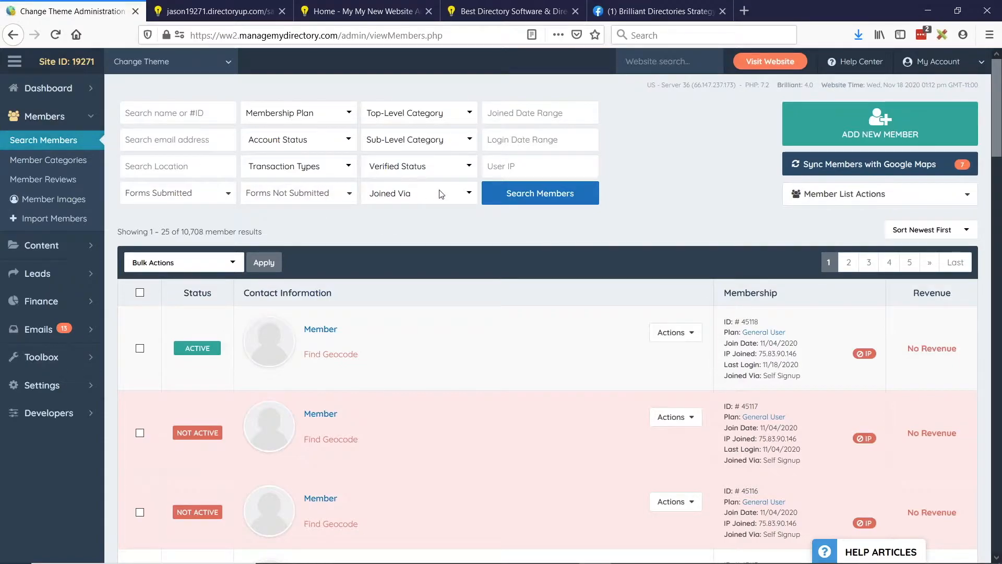
click(465, 195)
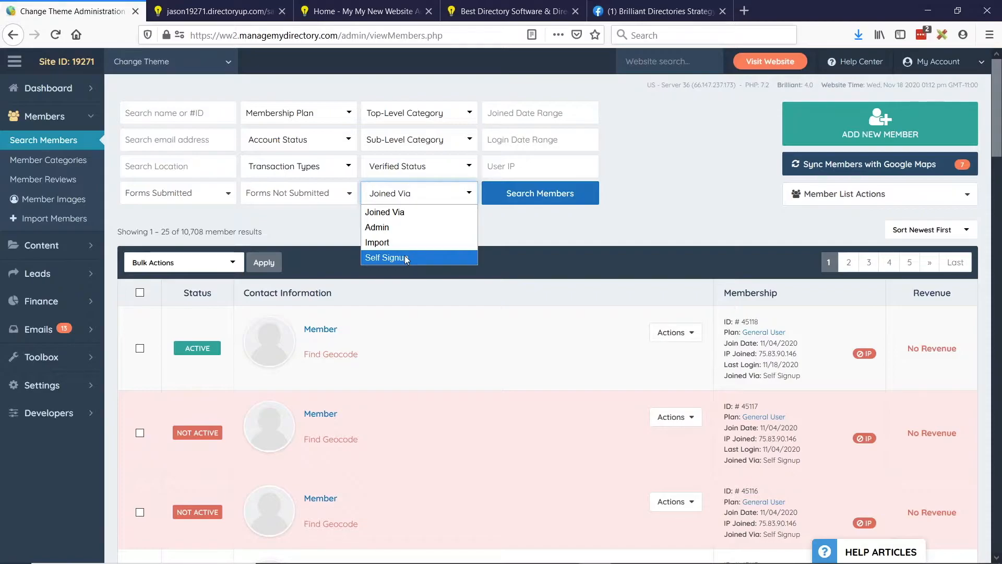
click(516, 228)
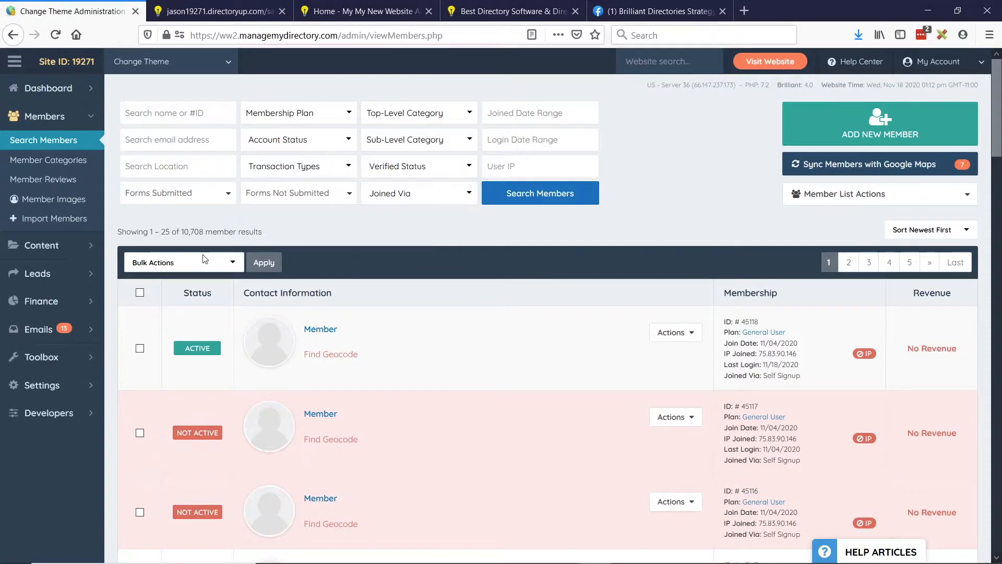
click(160, 269)
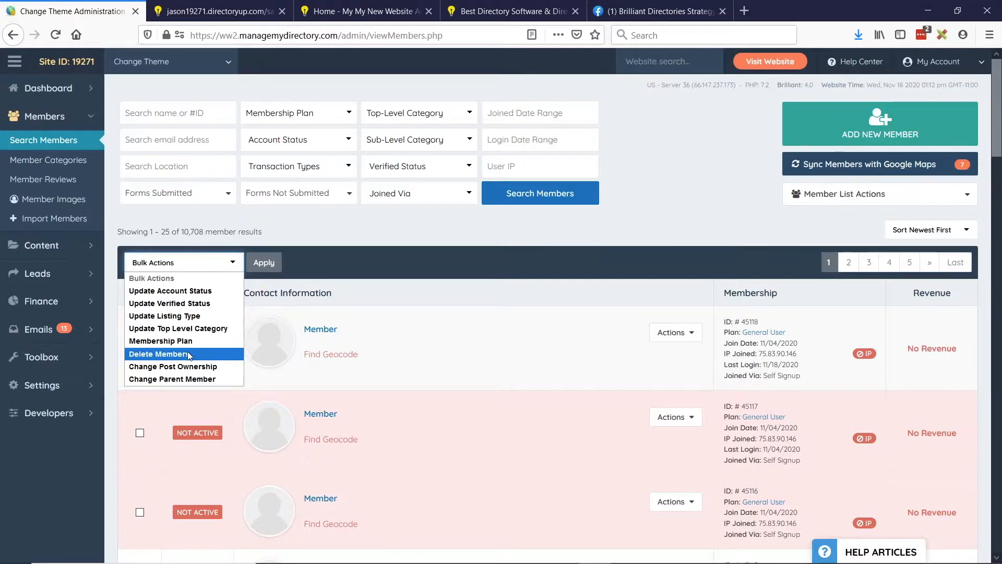
Set the Joined Via filter to Import and the joined date range to 2020-11-18 to 2020-11-18
click(410, 197)
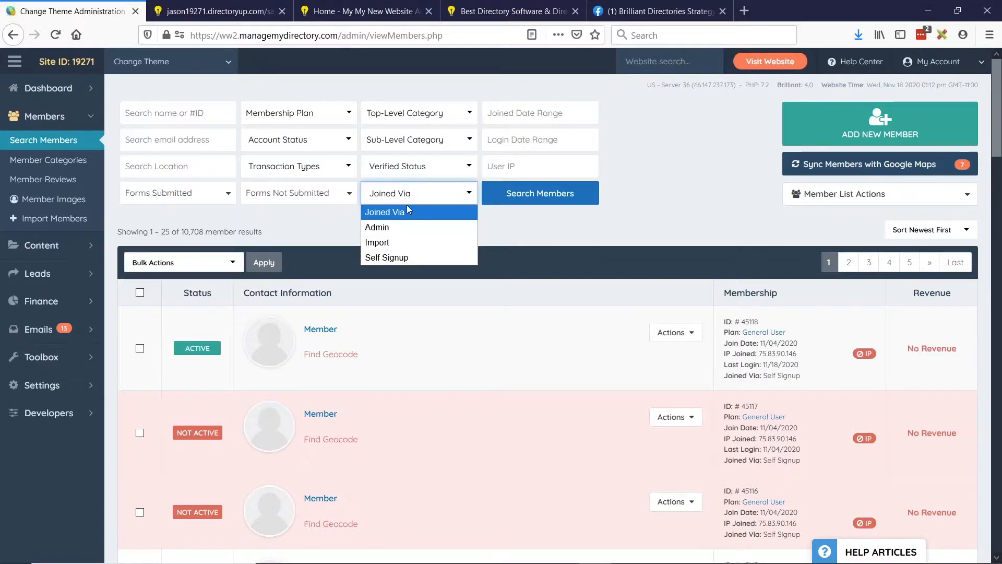
click(380, 248)
click(545, 112)
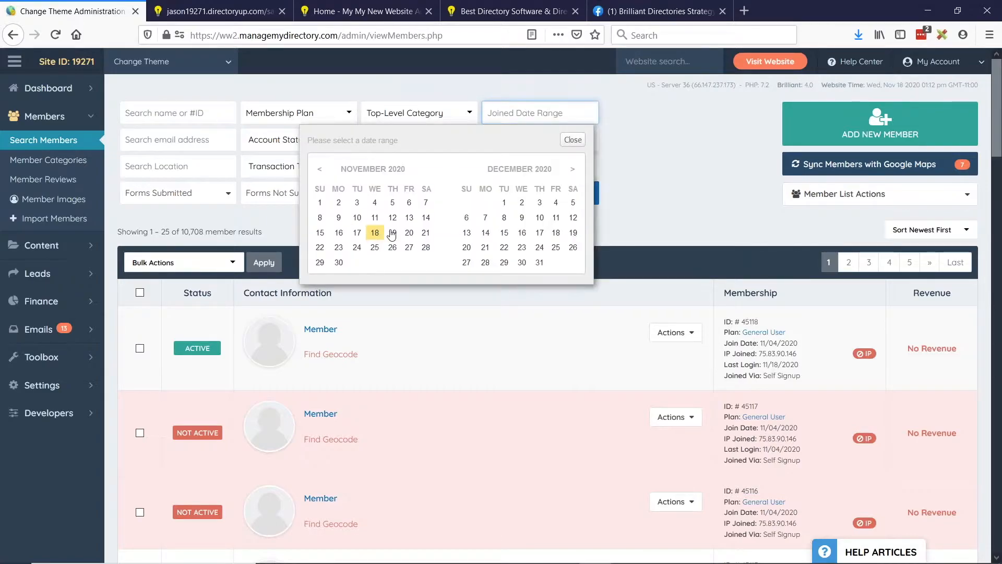
click(375, 233)
click(375, 232)
click(574, 146)
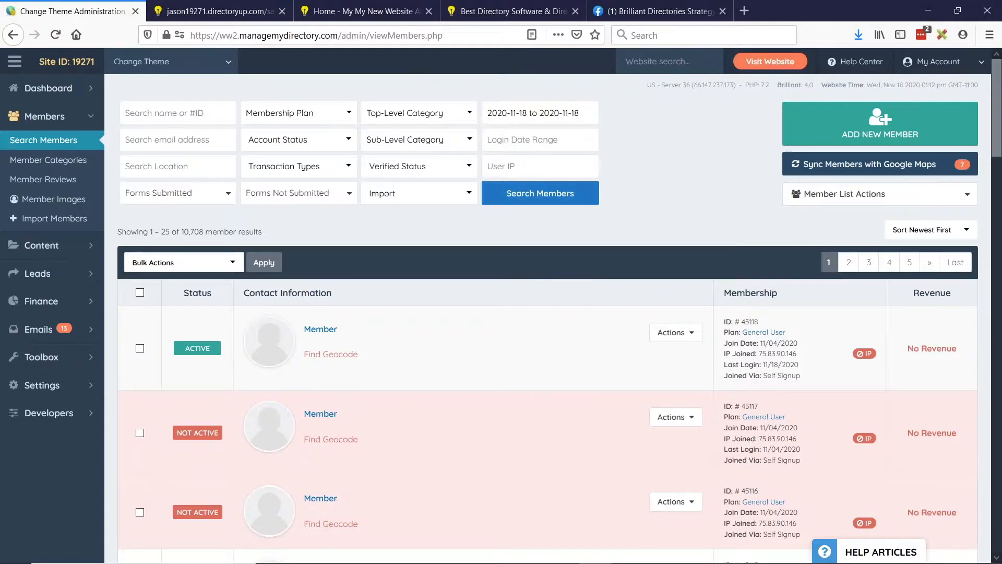
Select all members listed on the page and review the bulk actions, including Delete Members, and the Joined Via options
click(139, 292)
click(163, 266)
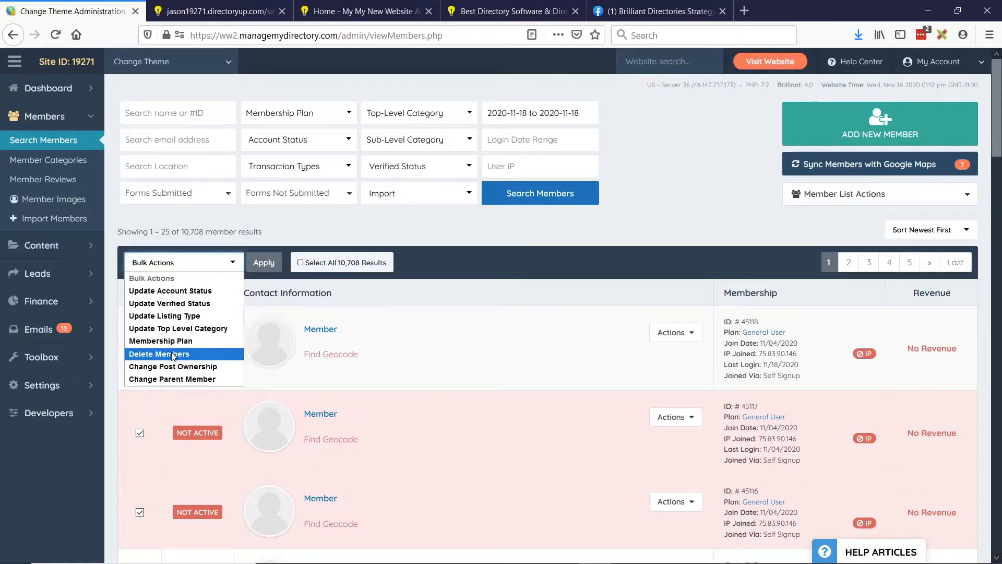
click(441, 201)
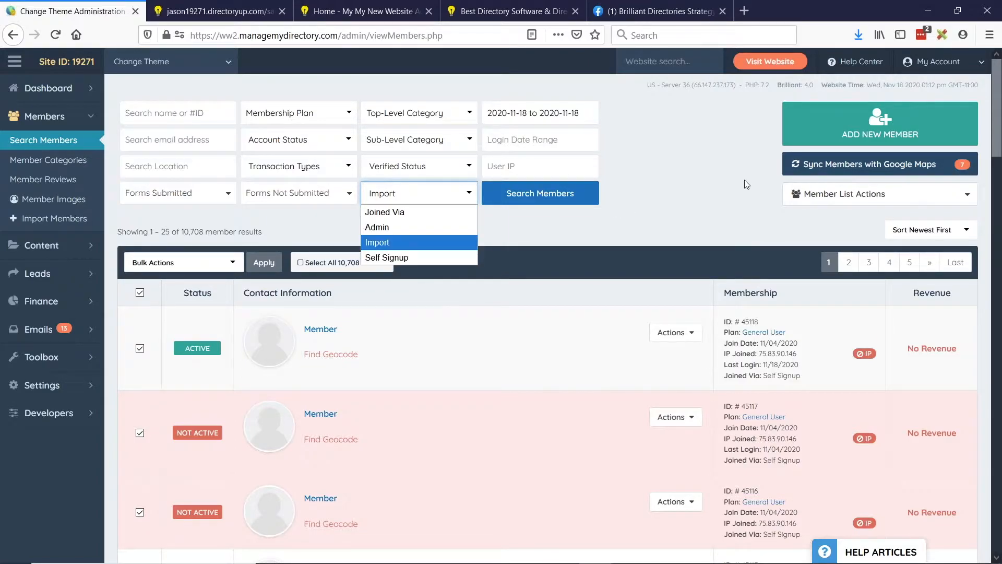
click(830, 196)
click(688, 209)
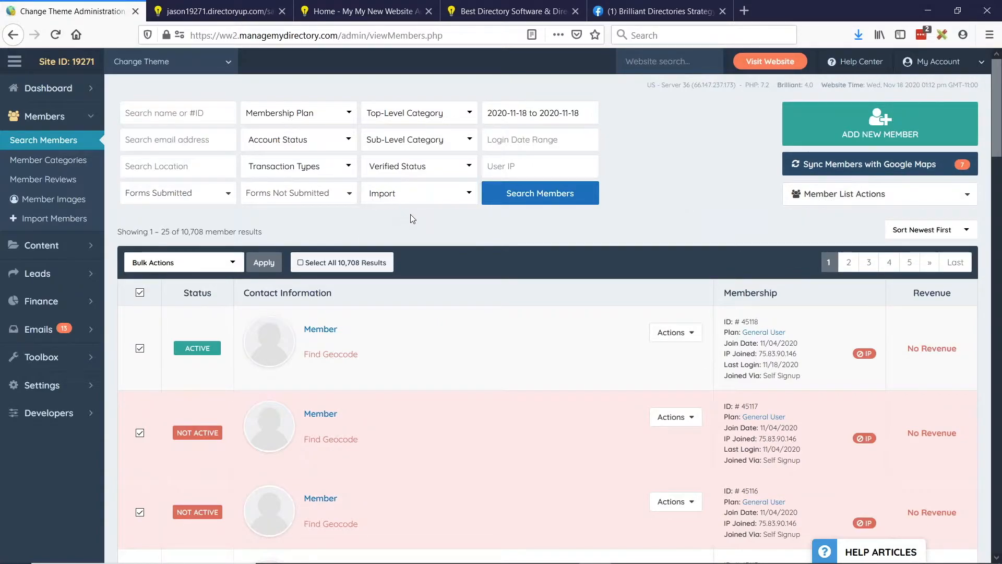
key(alt+Tab)
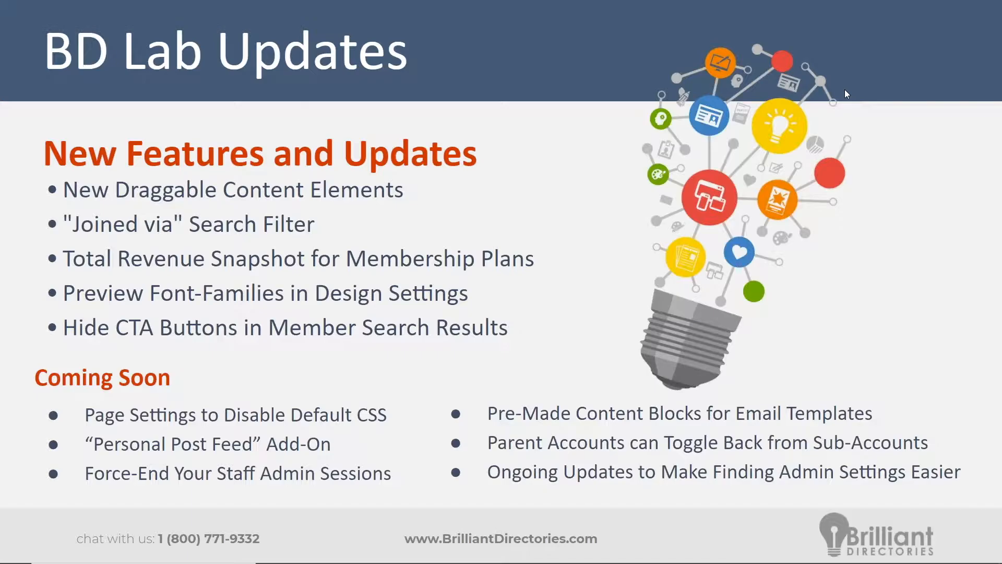
Open the Membership Plans page of My New Website and compare the paid and free account entries
key(alt+Tab)
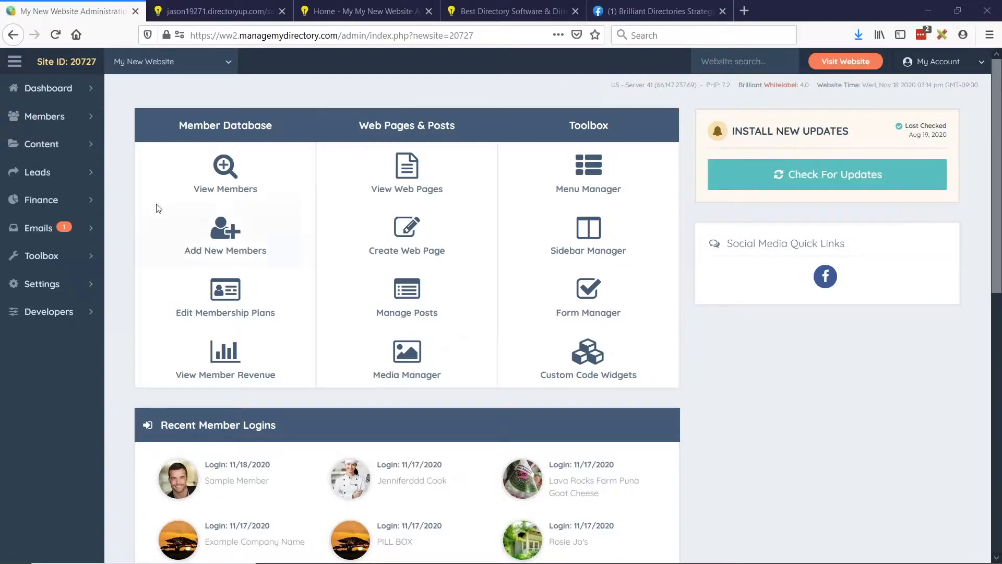
click(78, 200)
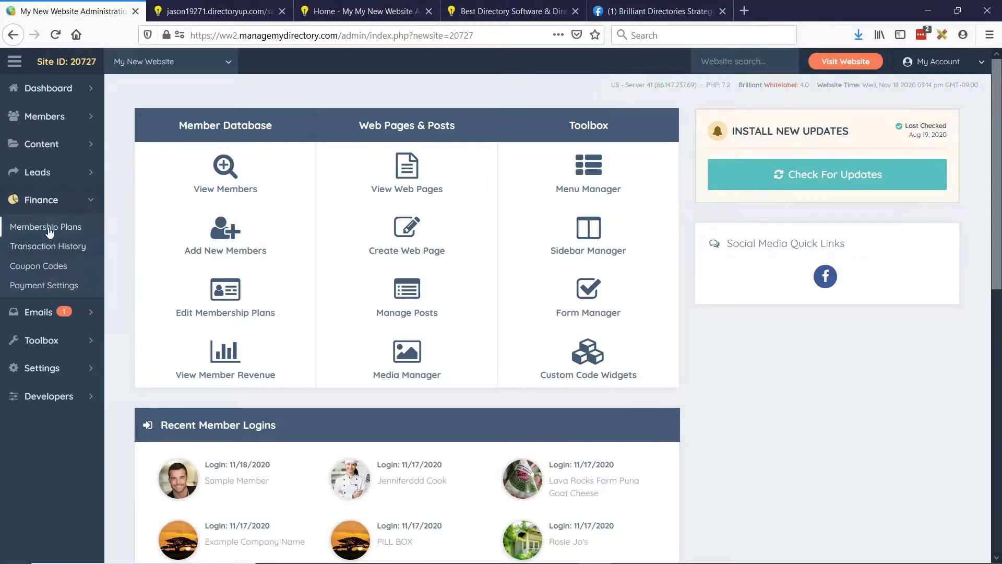
click(68, 228)
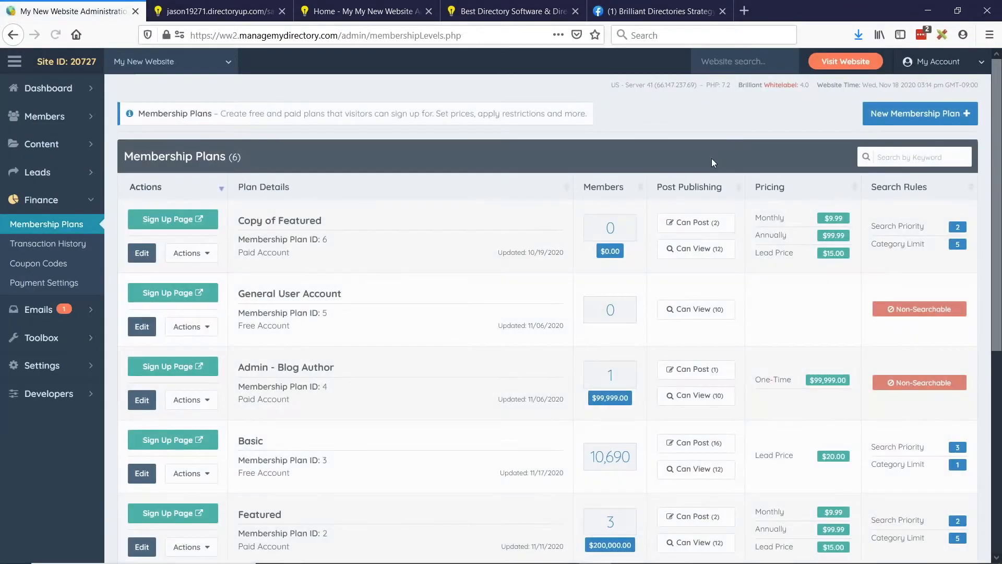
drag(241, 255, 307, 260)
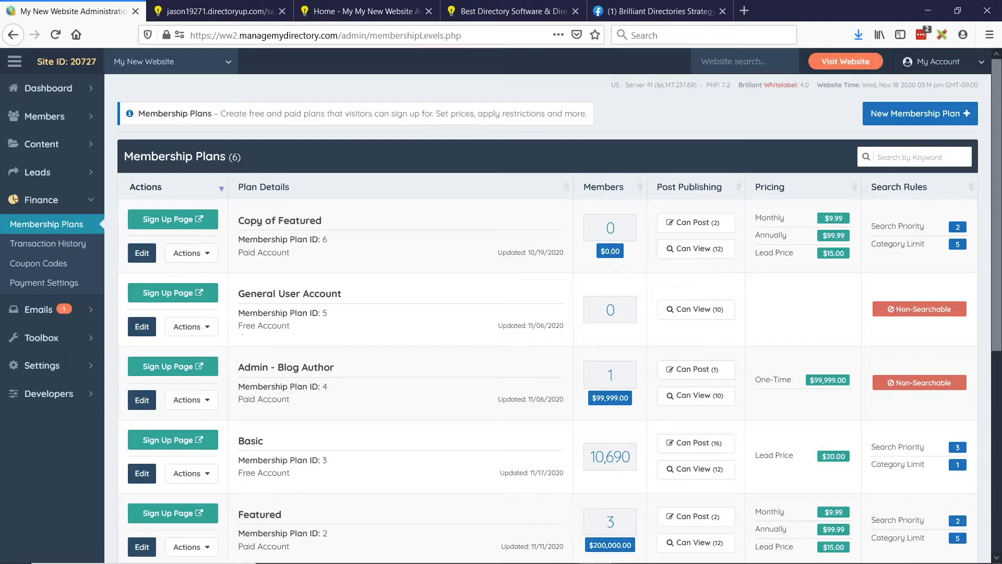
drag(239, 326, 300, 330)
drag(240, 252, 313, 262)
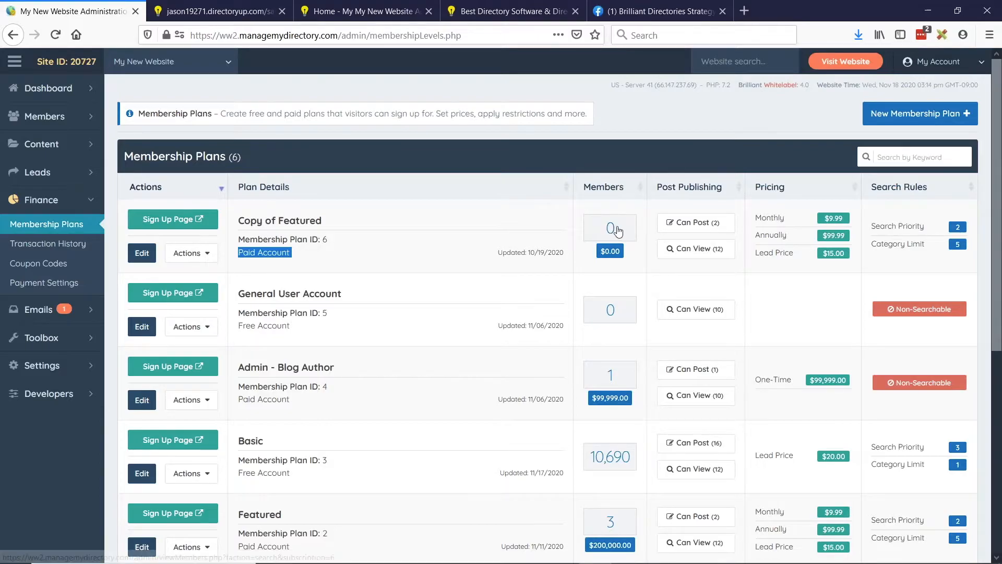
Examine the member counts and total revenue badges of the membership plans, including Admin - Blog Author, Featured and Premium
scroll(623, 228, down, 5)
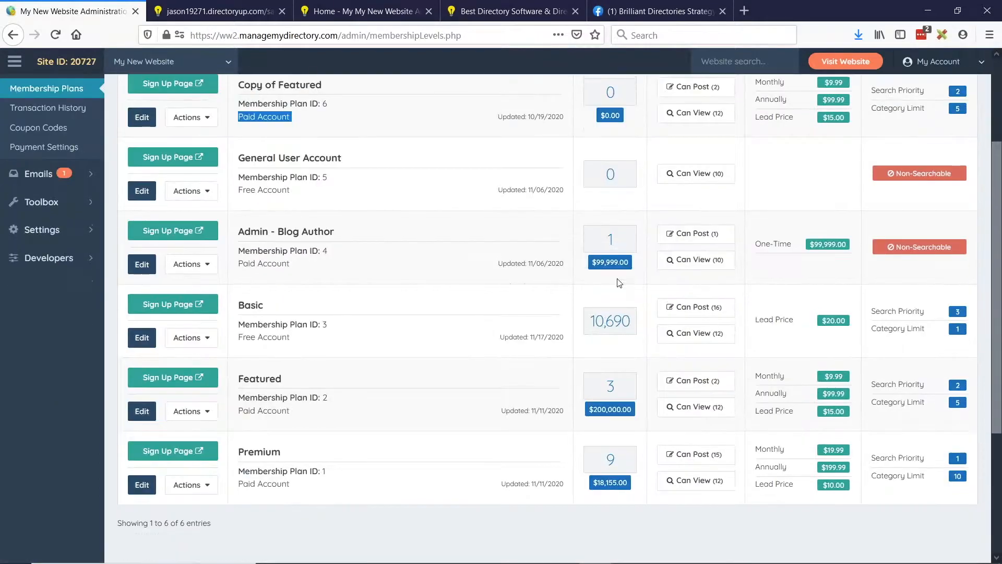
click(570, 250)
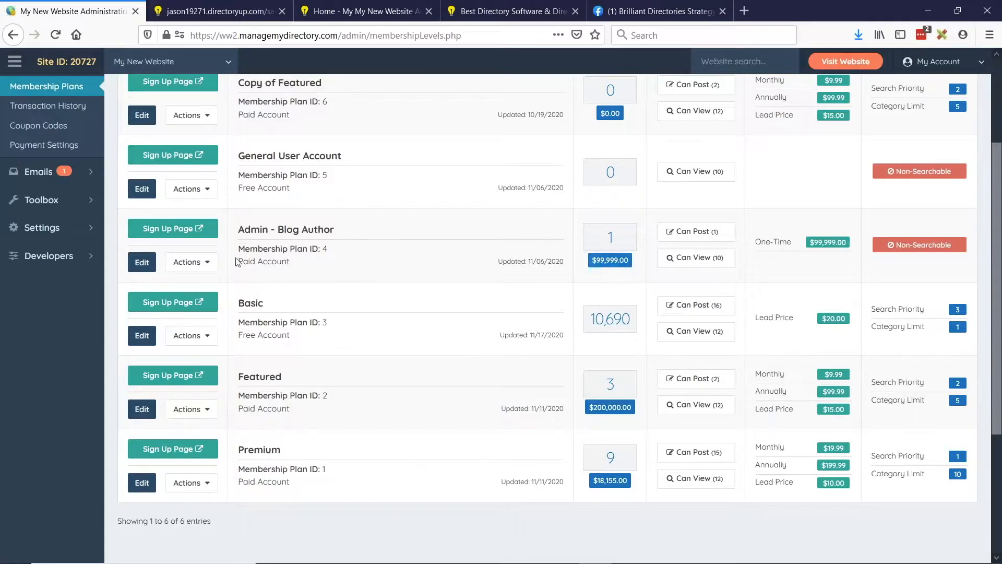
drag(243, 232, 458, 265)
click(541, 282)
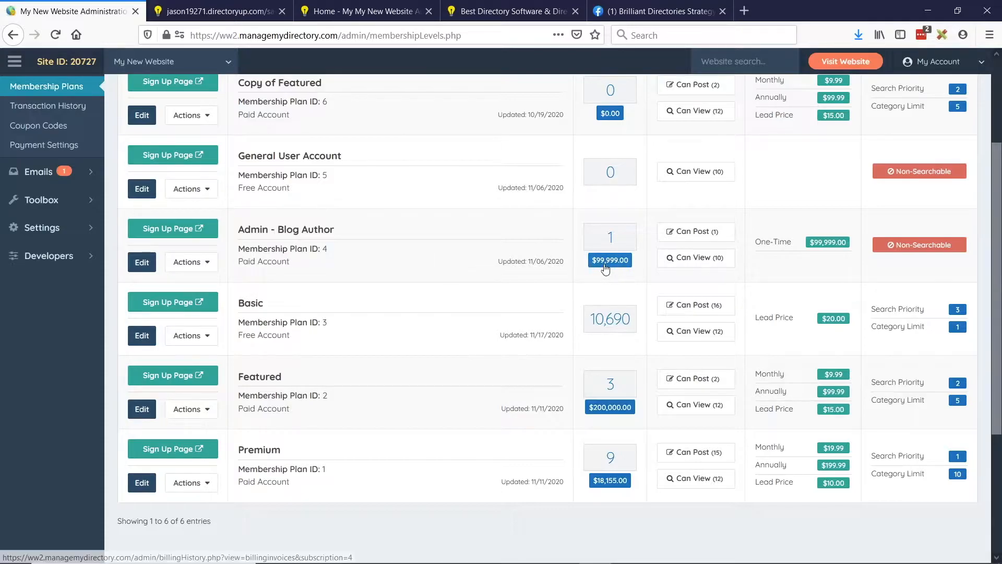
scroll(494, 365, down, 3)
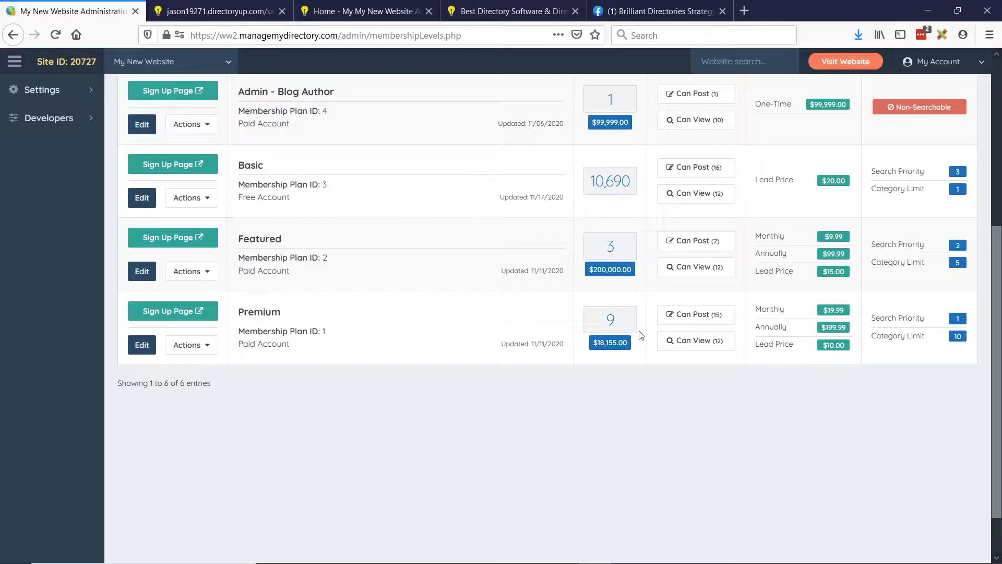
scroll(641, 335, up, 3)
key(alt+Tab)
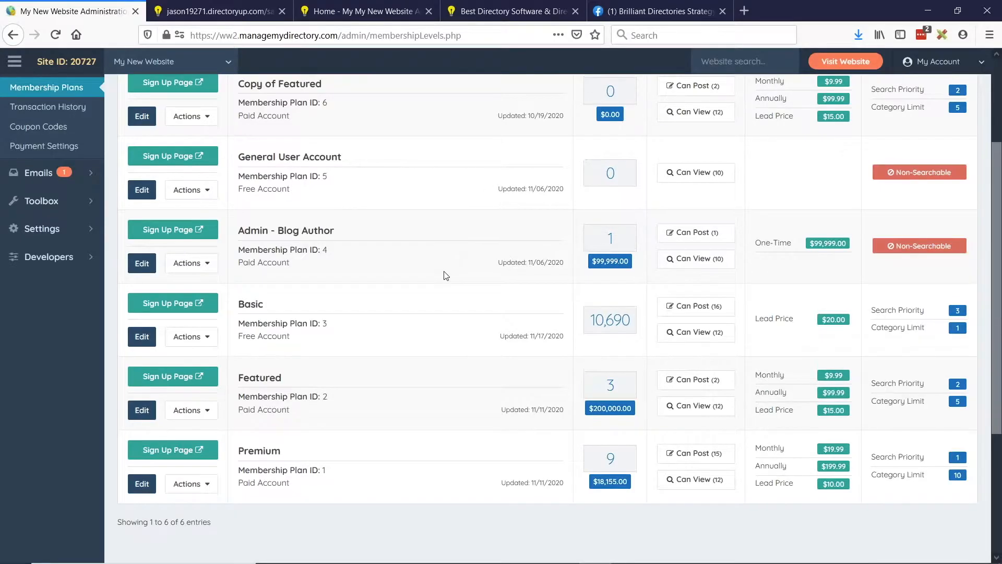
Open the Design Settings page and expand the Main Website Design section
scroll(316, 218, up, 3)
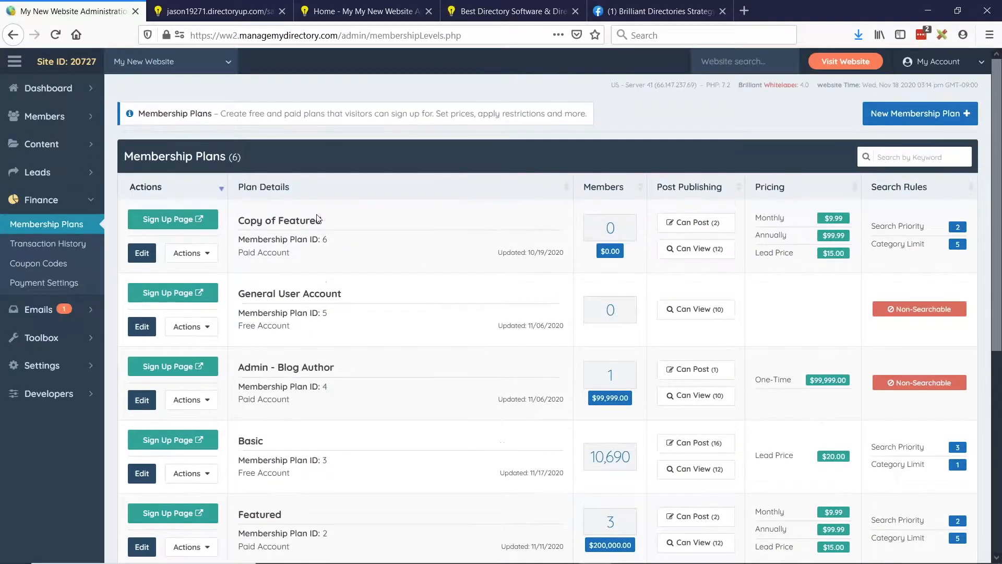
click(39, 365)
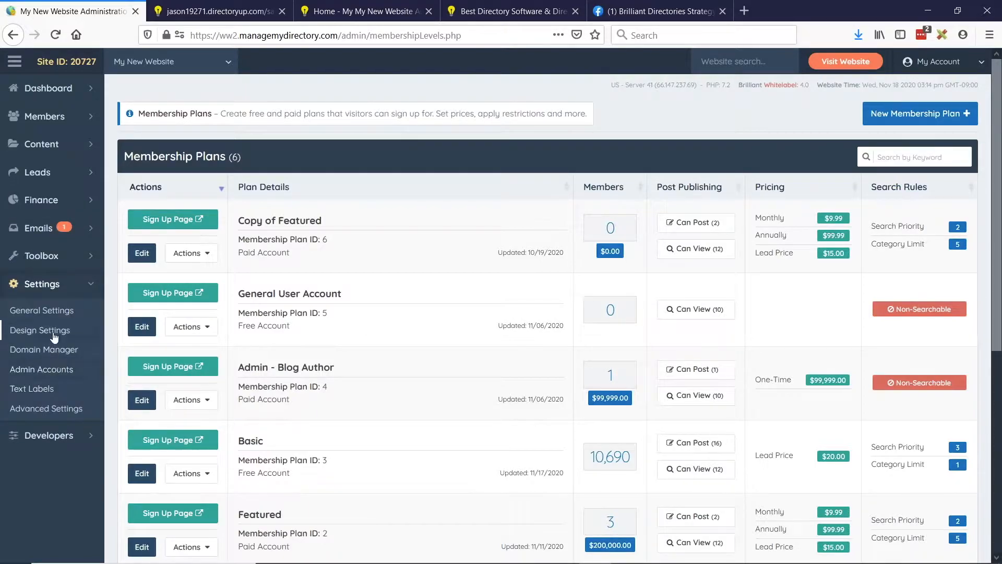
click(53, 333)
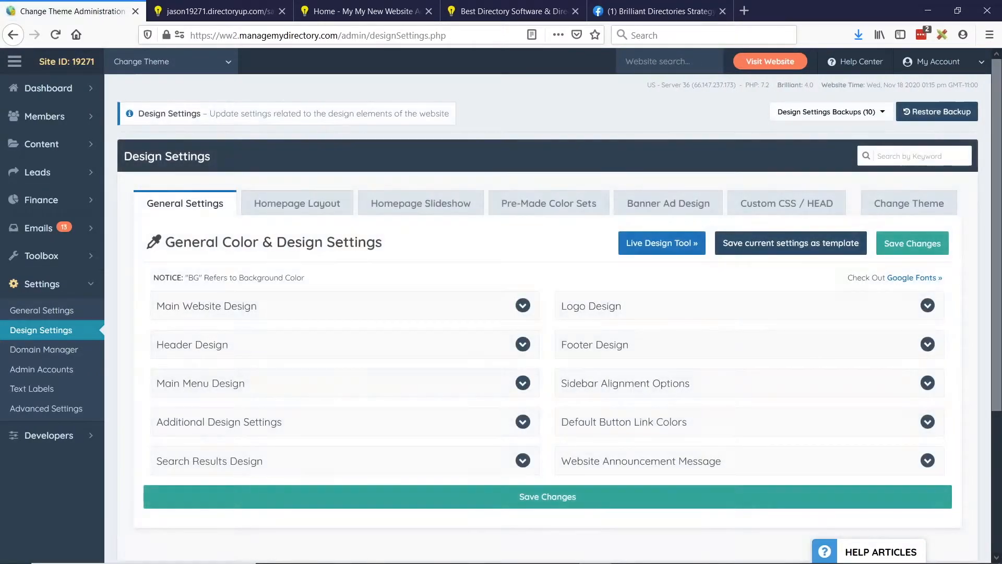
click(231, 306)
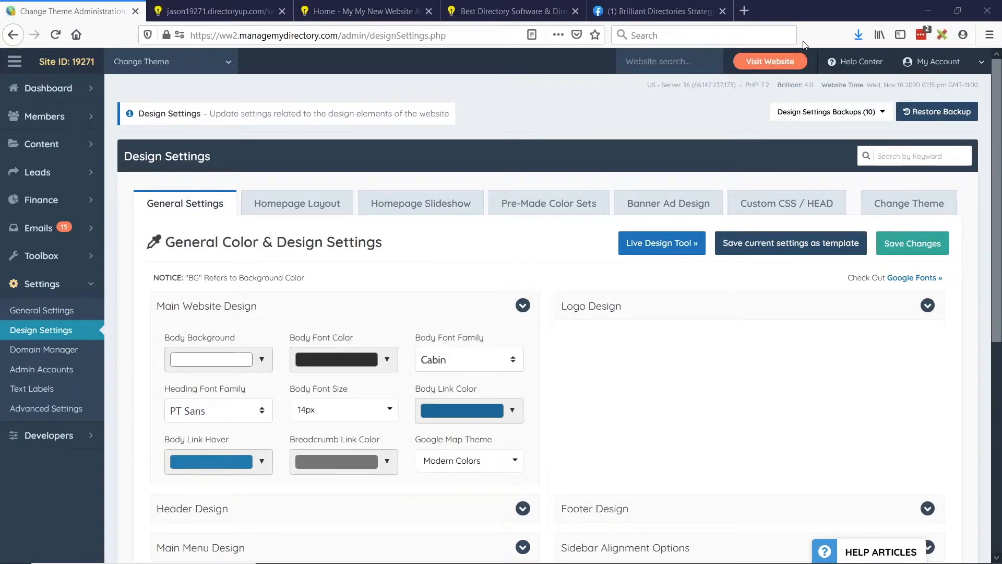
Open the linked Google Fonts site in a new browser tab and browse its font samples
middle_click(911, 278)
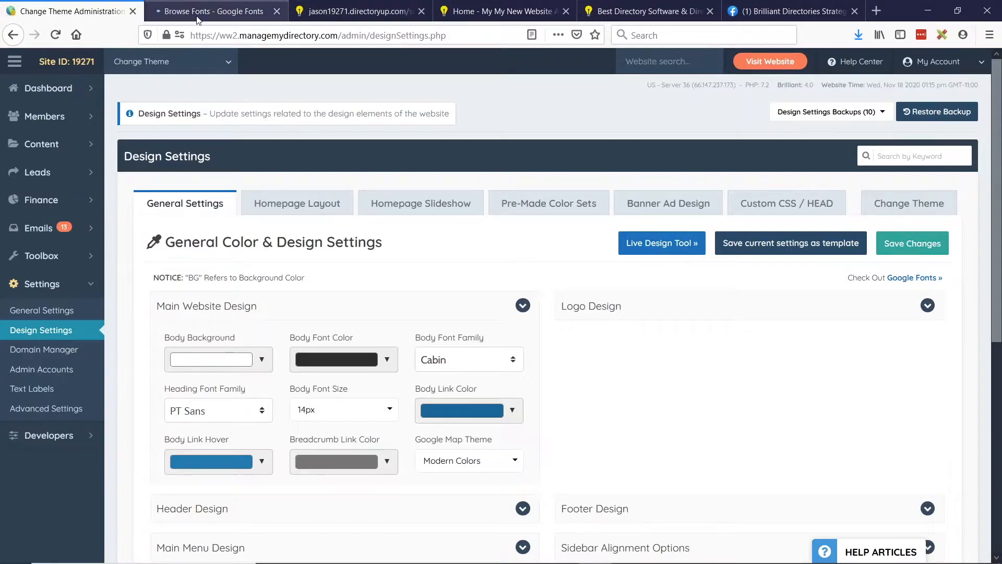
click(211, 11)
scroll(358, 306, down, 10)
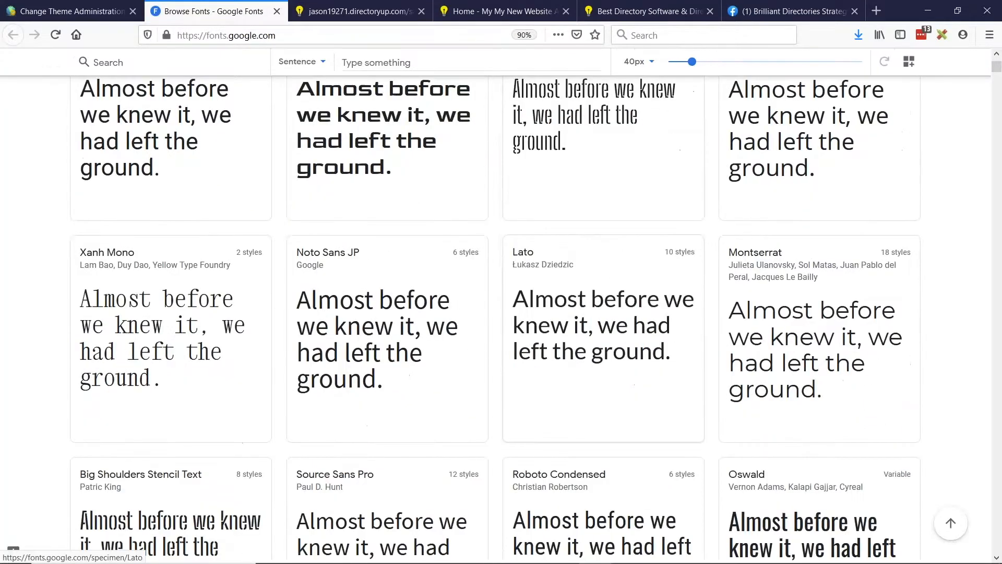
scroll(641, 319, down, 7)
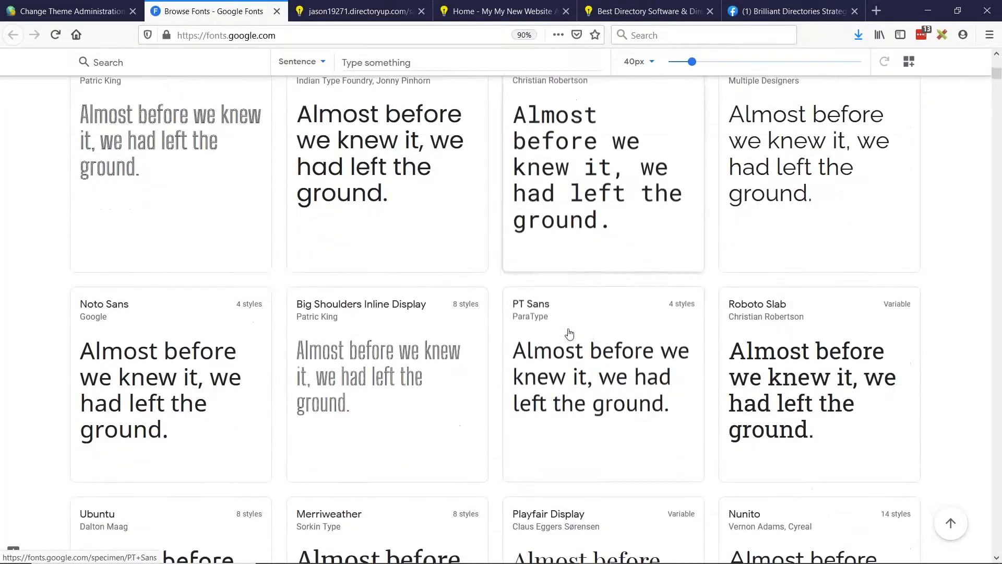
scroll(402, 346, up, 10)
scroll(402, 348, up, 6)
Return to the Design Settings and browse the font previews offered for the Body Font Family
click(73, 11)
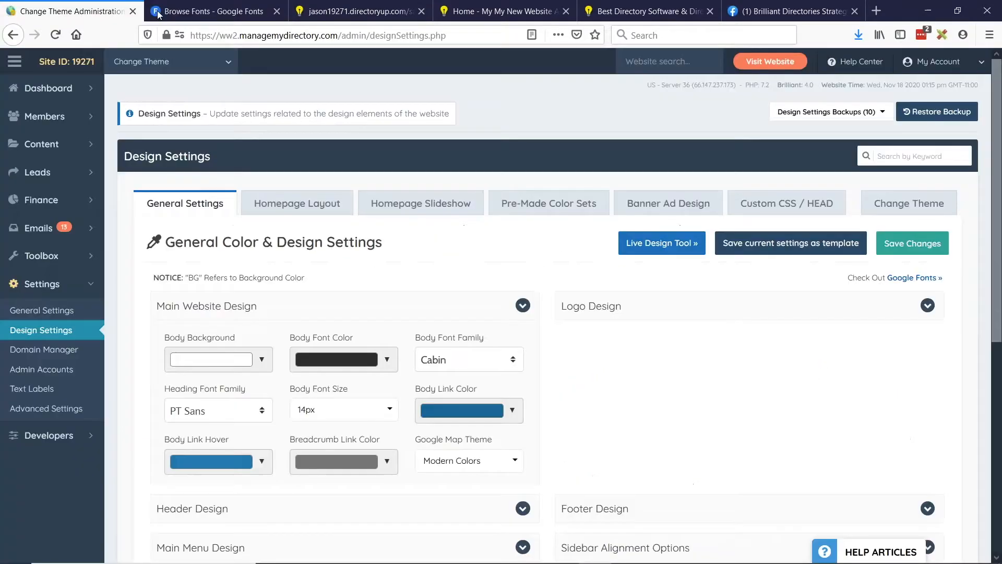
scroll(225, 338, down, 1)
scroll(226, 337, down, 1)
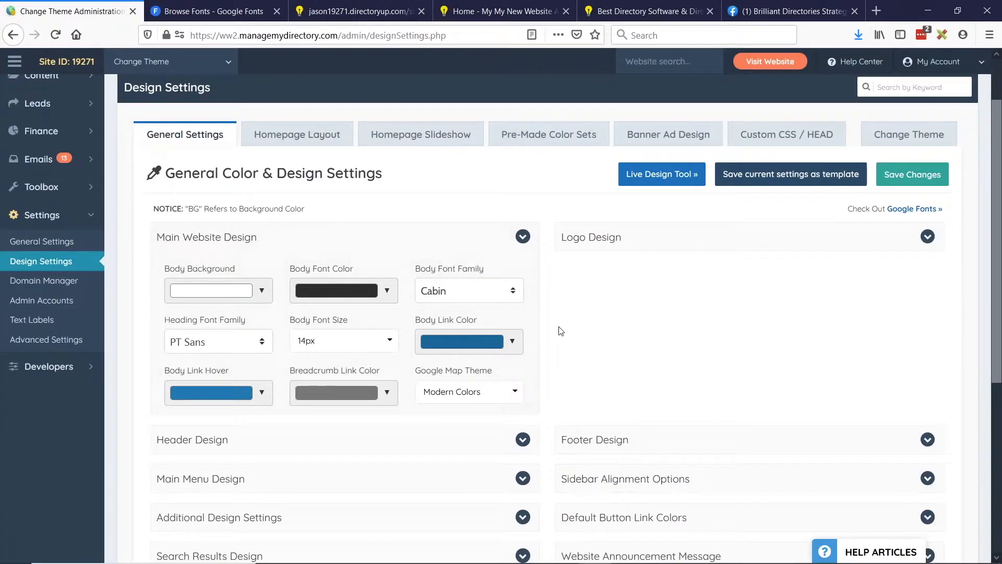
click(509, 301)
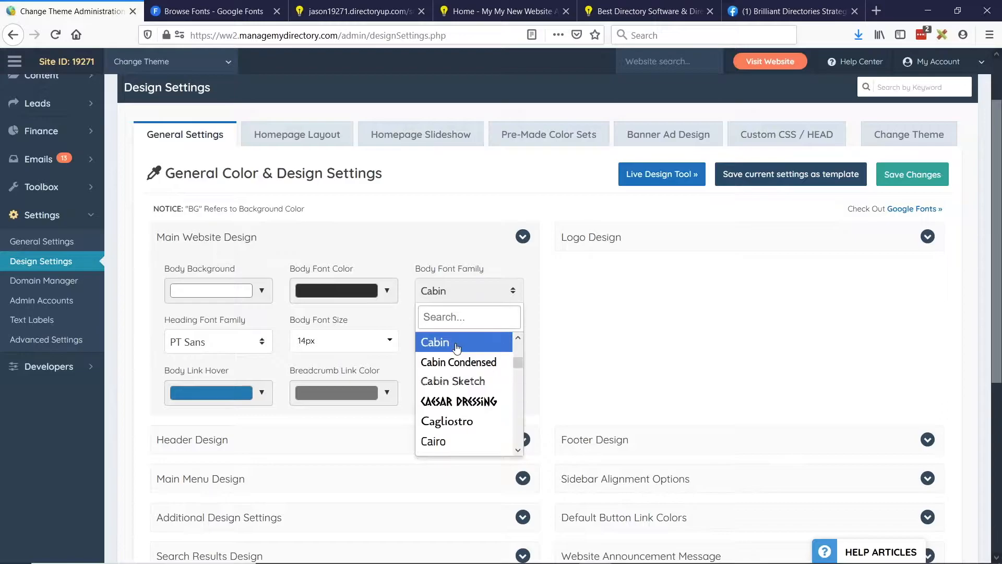
scroll(462, 384, down, 1)
scroll(461, 384, down, 5)
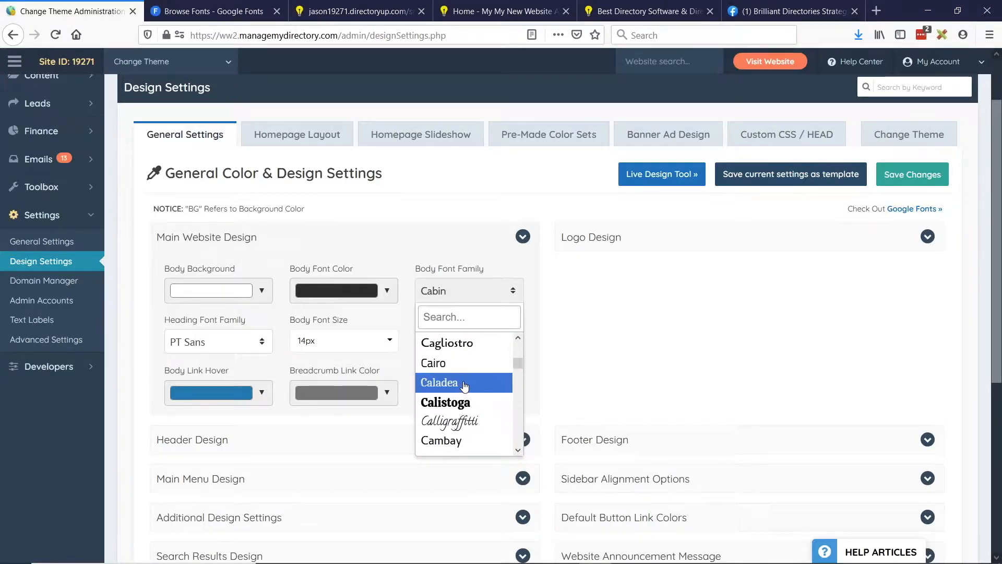
scroll(455, 372, down, 2)
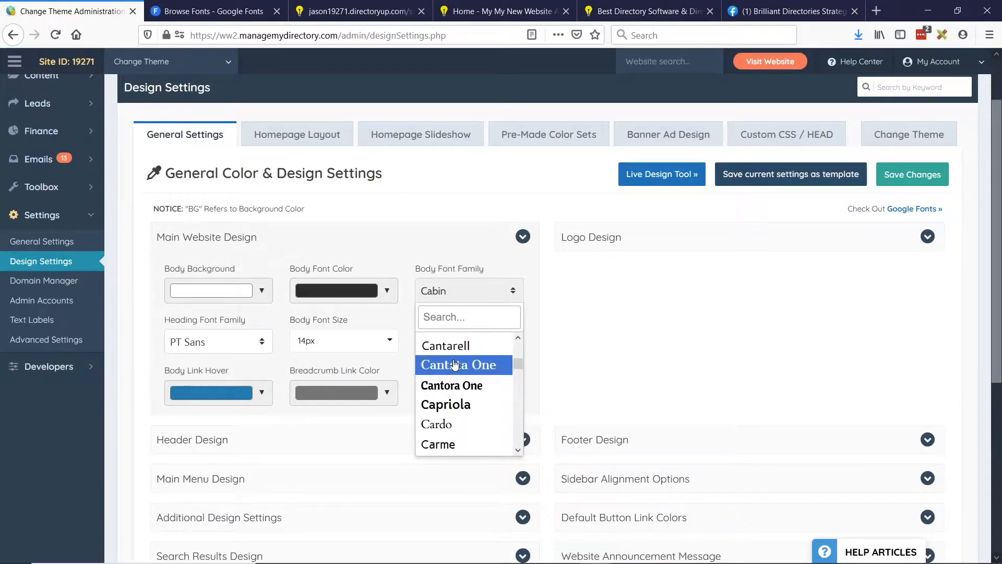
scroll(466, 385, down, 1)
scroll(466, 386, down, 3)
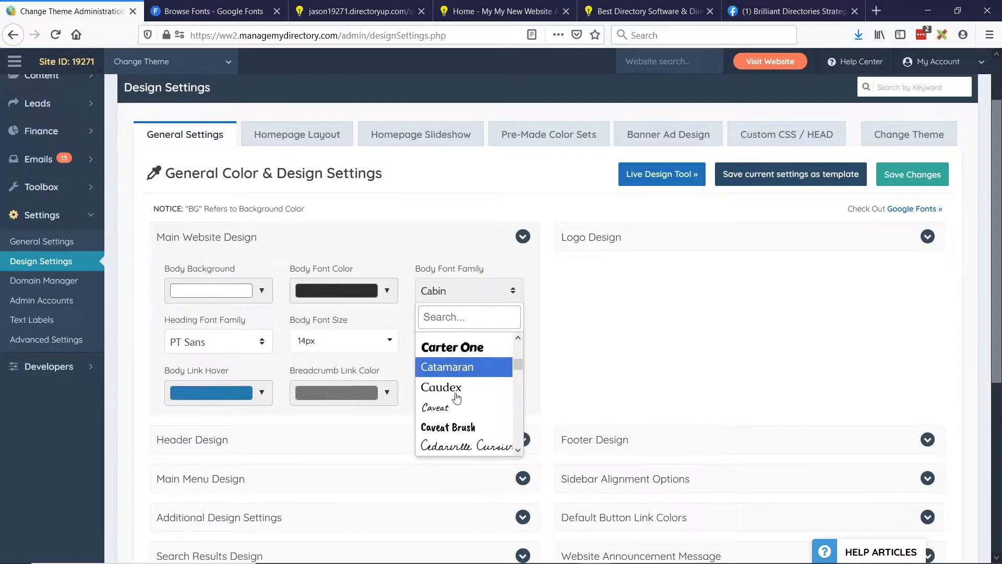
scroll(476, 354, down, 3)
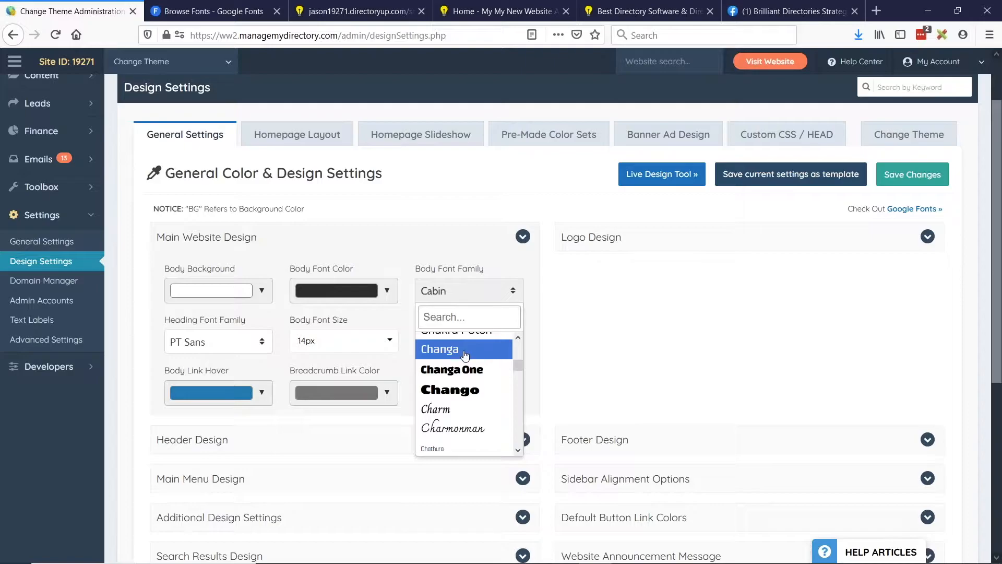
scroll(459, 410, down, 2)
scroll(459, 406, down, 1)
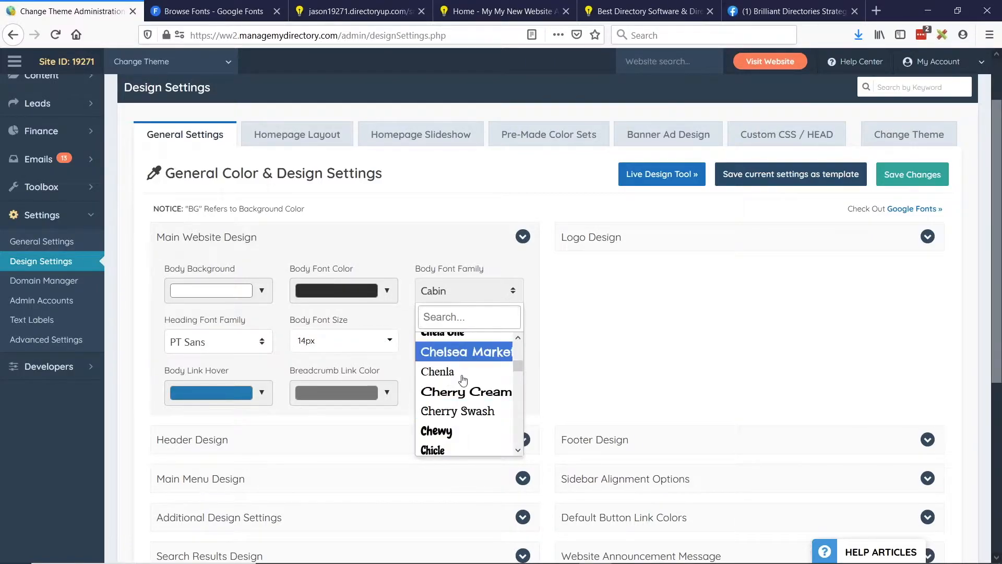
scroll(465, 376, down, 4)
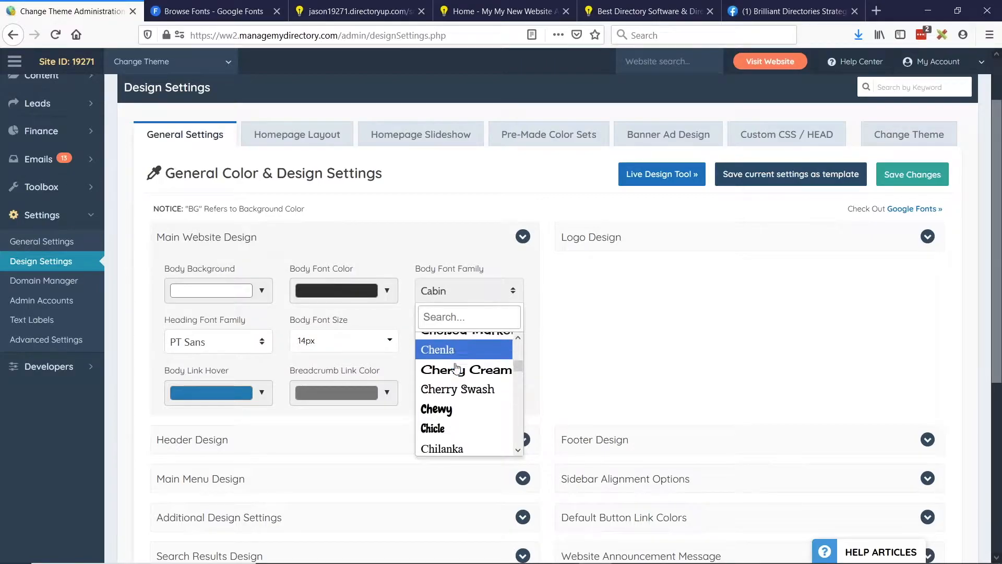
scroll(468, 407, down, 1)
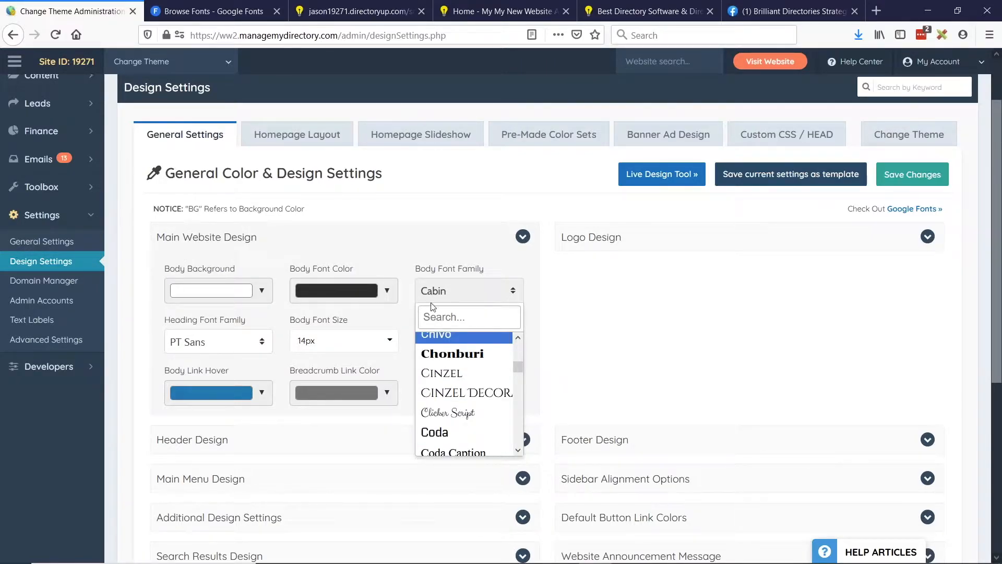
scroll(449, 427, down, 3)
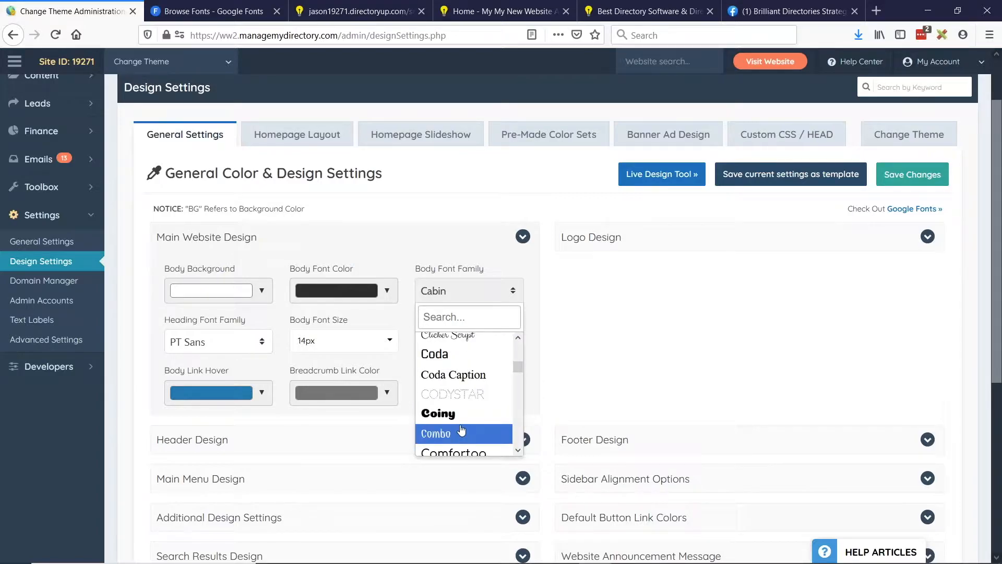
Expand the Homepage Search Settings in the Homepage Layout and browse the font previews offered for the Homepage Title Font
click(275, 140)
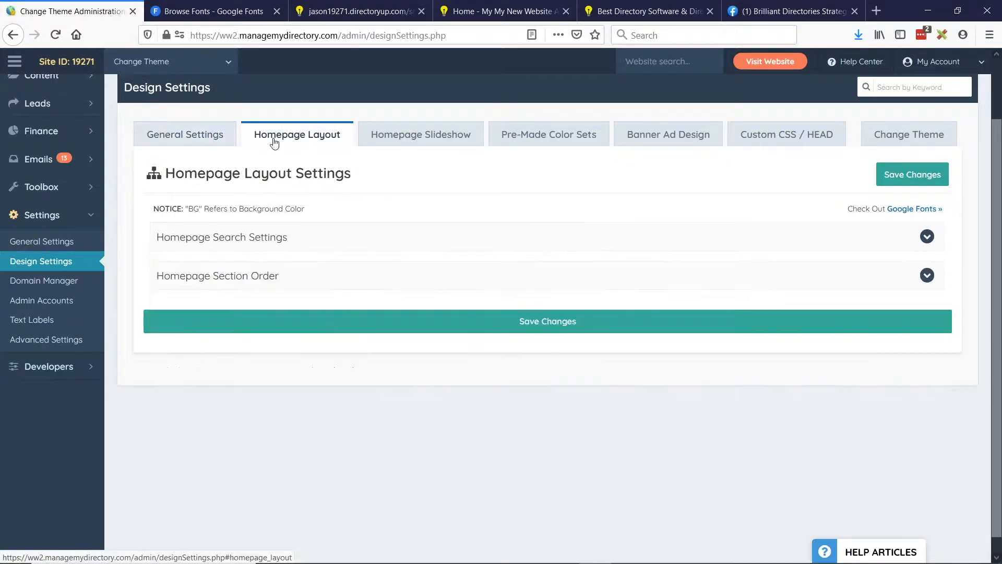
click(207, 239)
scroll(524, 270, down, 4)
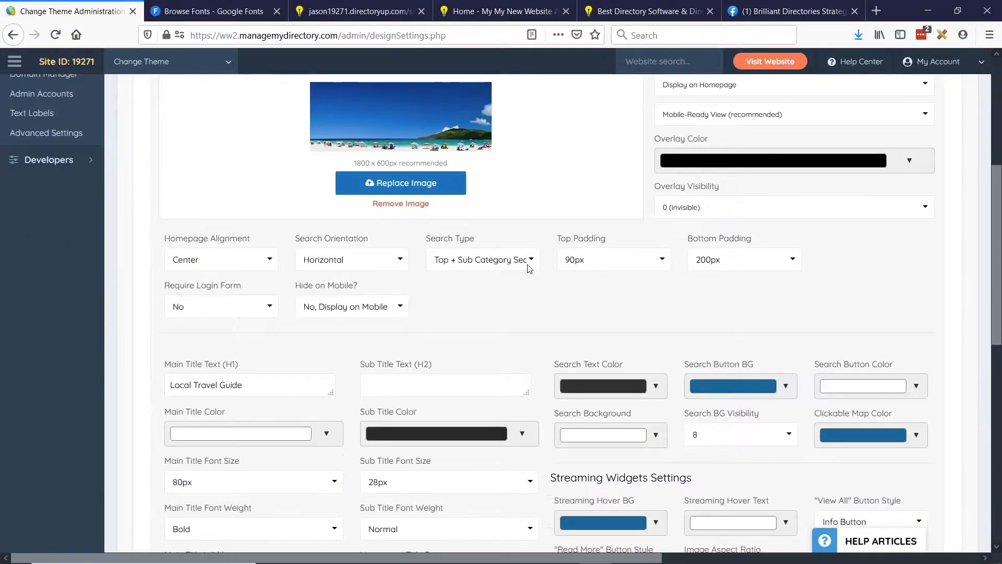
scroll(523, 268, down, 4)
drag(362, 348, 471, 349)
click(456, 372)
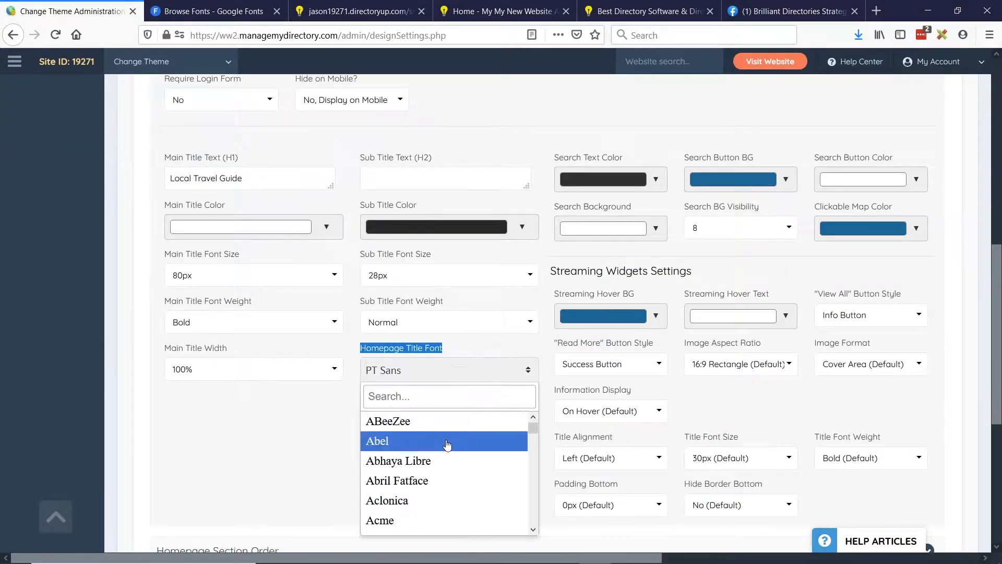
scroll(445, 459, down, 5)
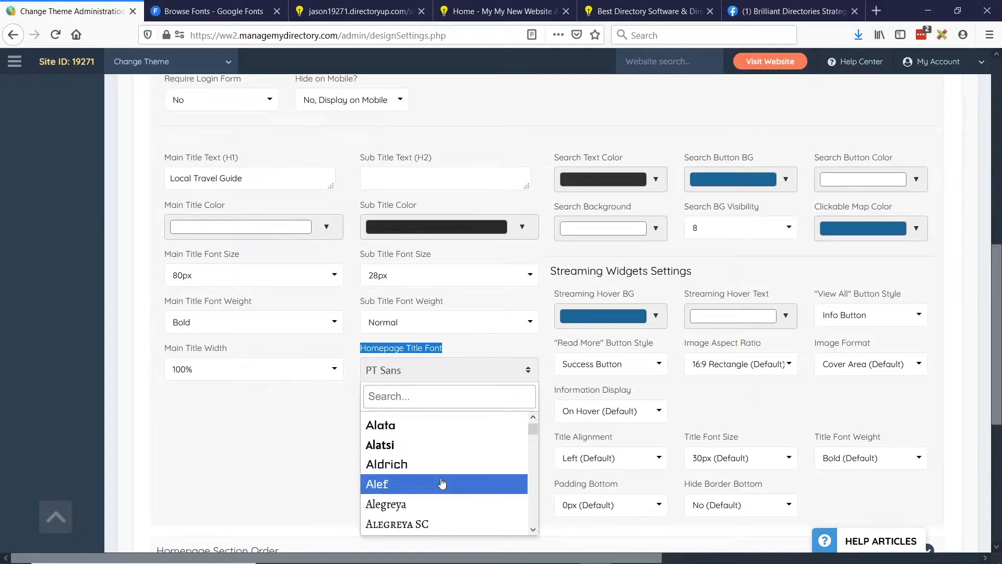
scroll(446, 485, down, 3)
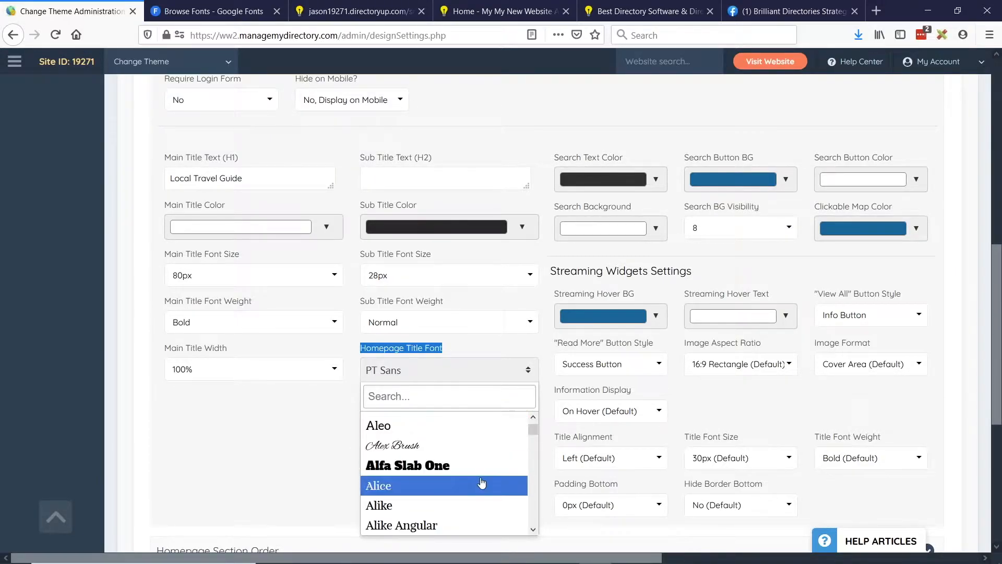
Browse further font previews offered for the Homepage Title Font and leave the current font selected
scroll(476, 477, down, 2)
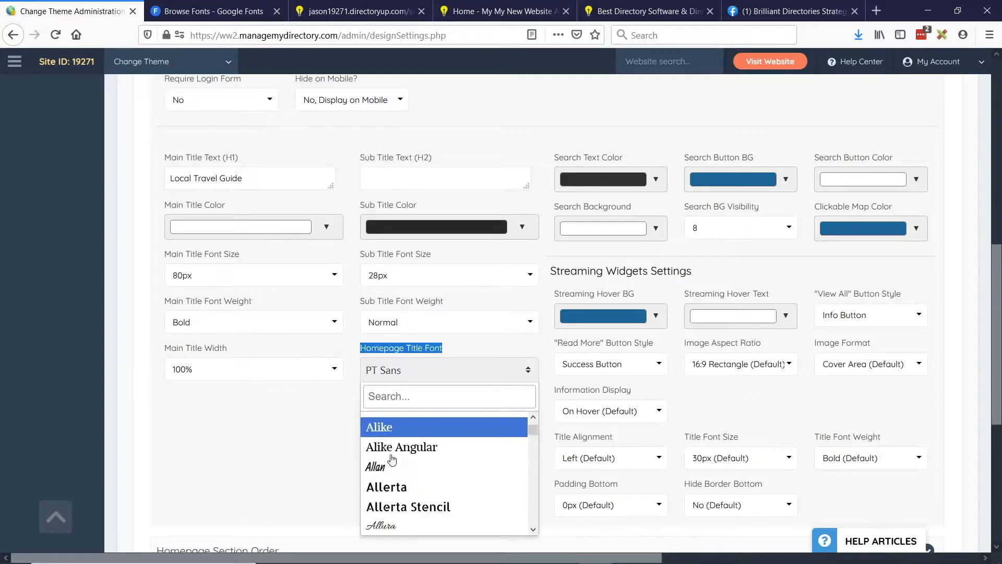
scroll(448, 468, down, 4)
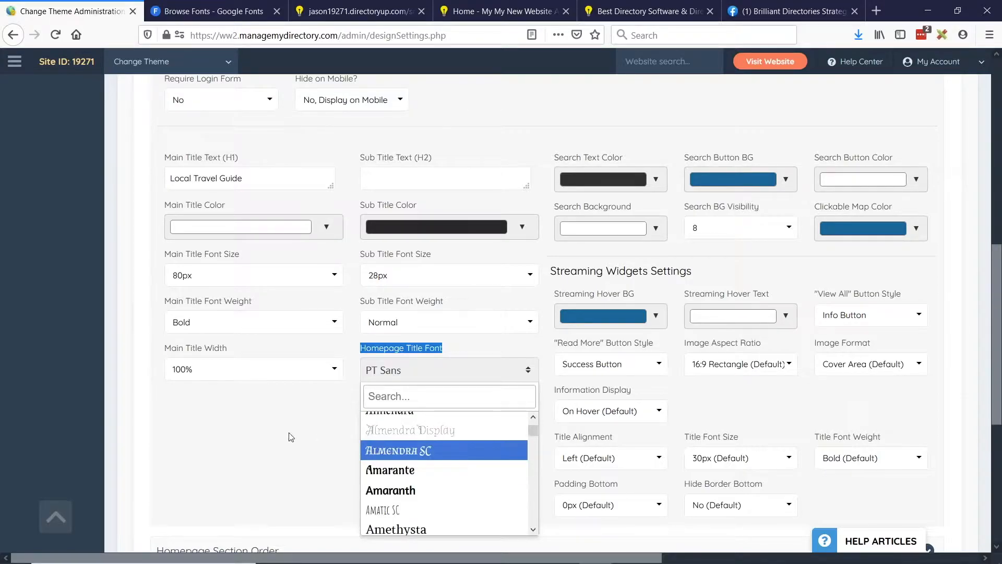
click(326, 422)
Check the update slides, return to the Design Settings, and open the live website's member results in a new browser tab
key(alt+Tab)
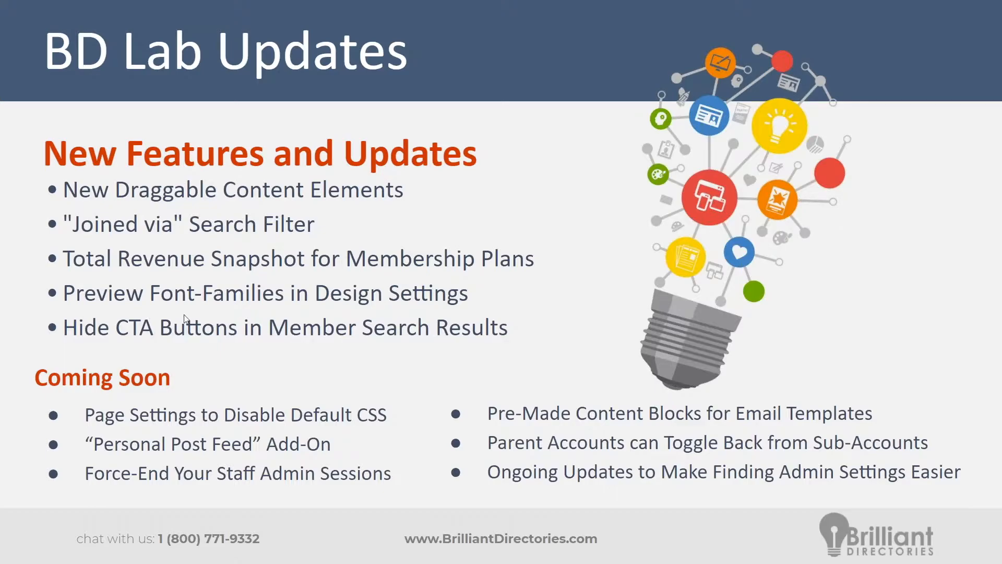
key(alt+Tab)
scroll(359, 264, up, 10)
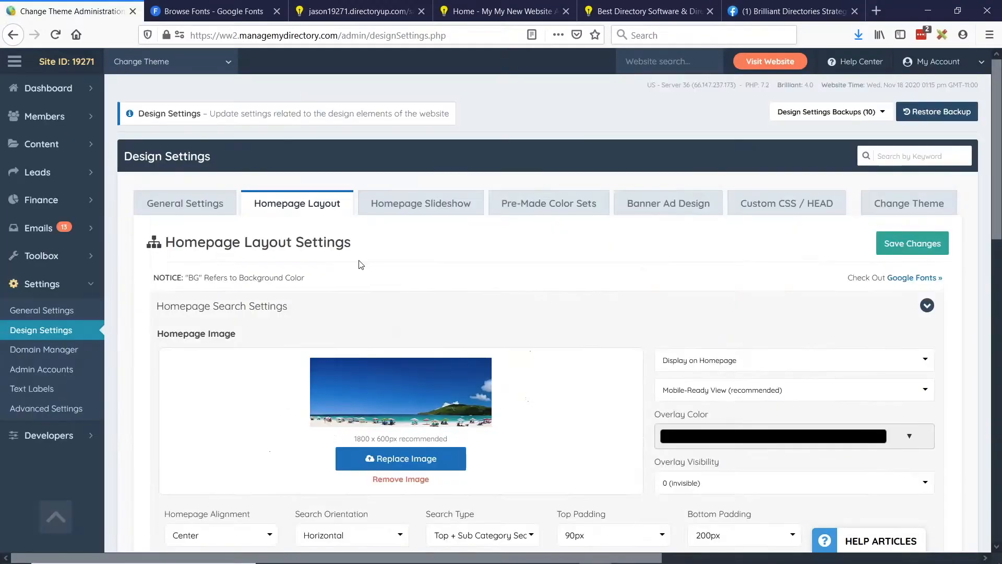
click(746, 69)
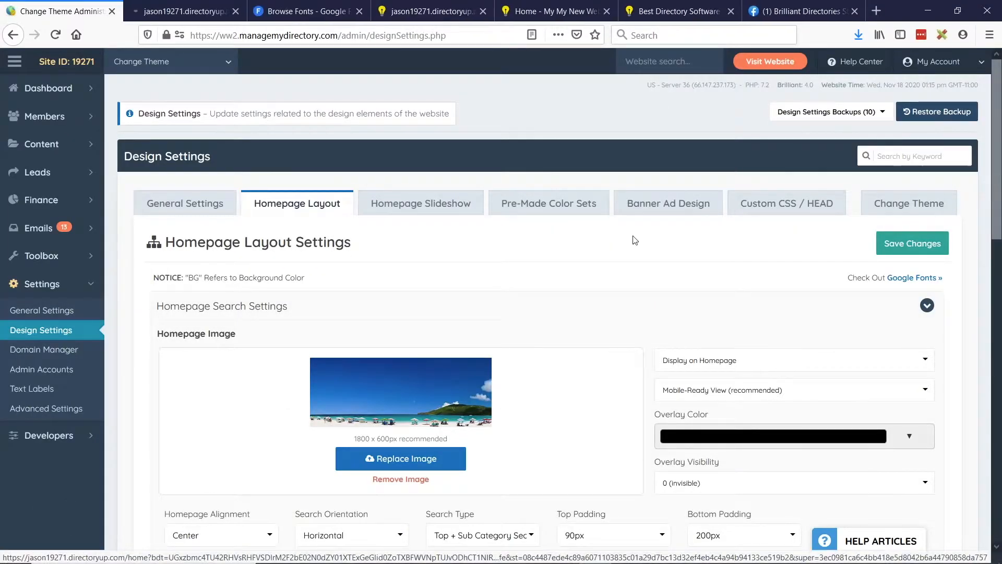
click(183, 7)
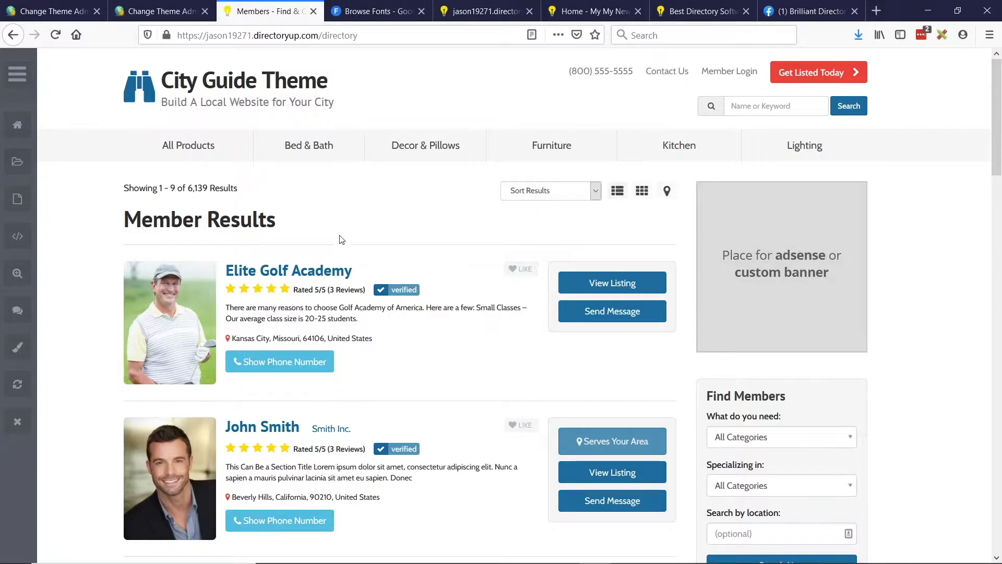
Return to the general Design Settings, collapse the Main Website Design section, and expand the Search Results Design section
click(149, 13)
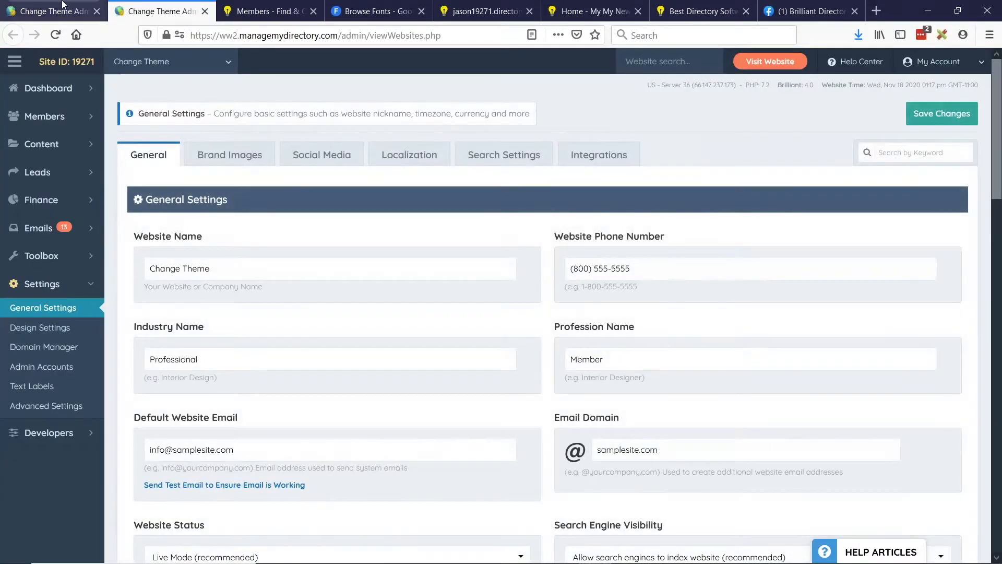
click(57, 10)
click(183, 206)
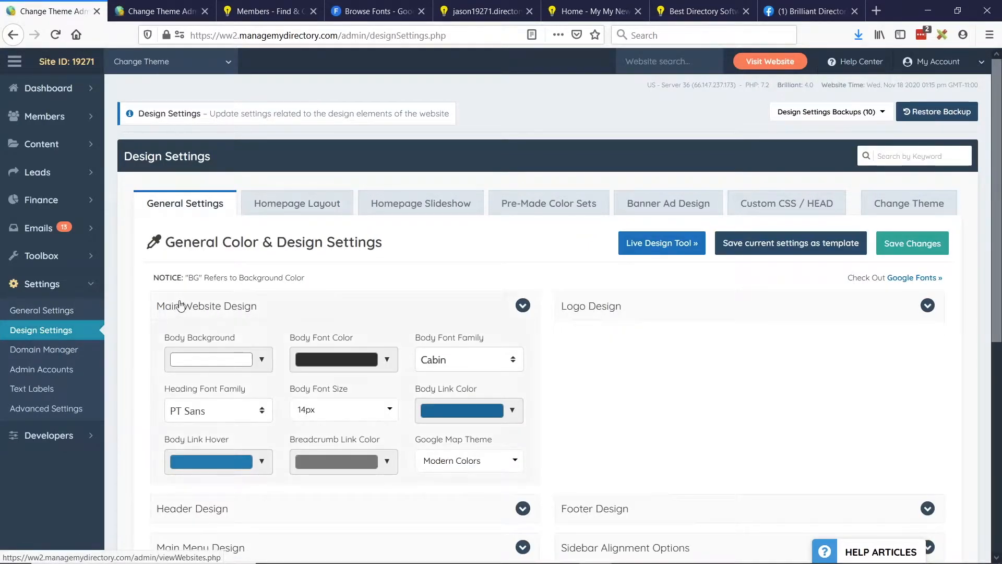
click(162, 306)
scroll(266, 287, down, 2)
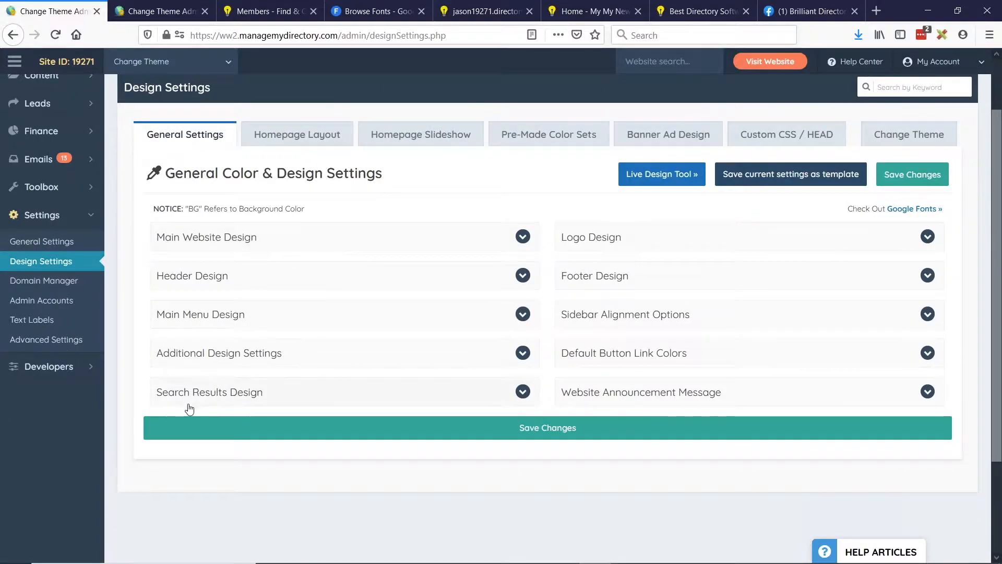
click(229, 396)
scroll(132, 346, down, 4)
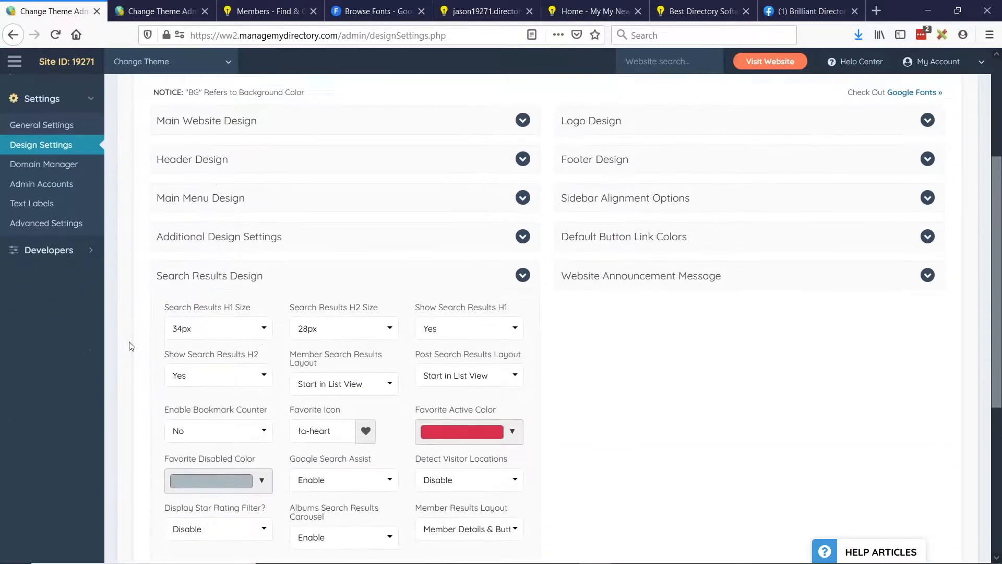
Set the Member Results Layout to Member Details Only and save the design changes
drag(415, 417, 509, 423)
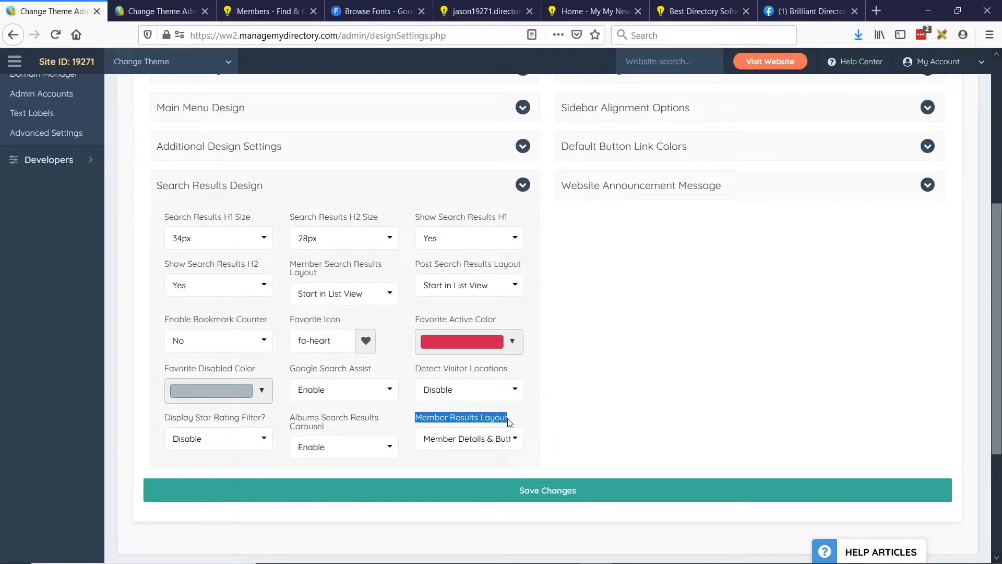
click(509, 438)
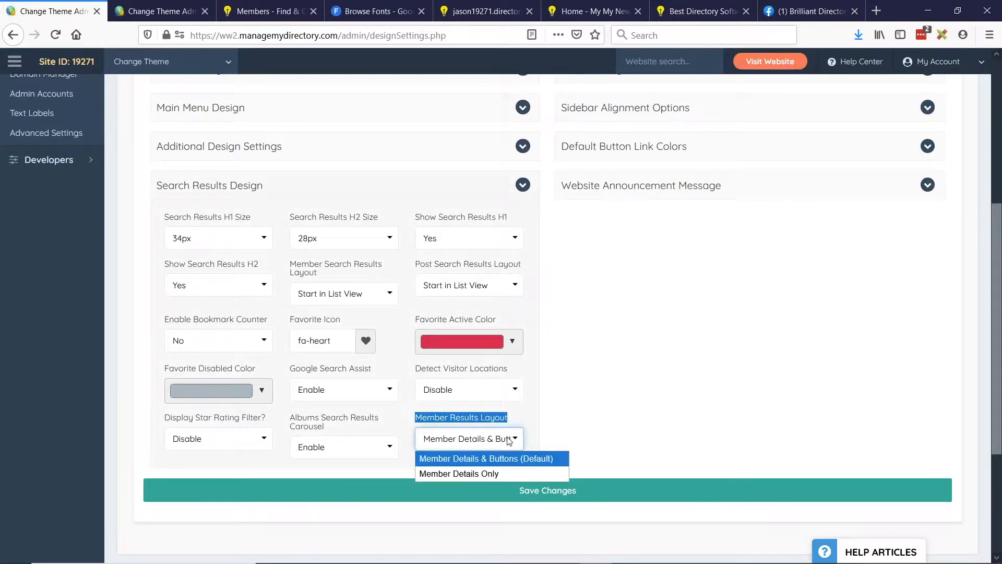
click(496, 473)
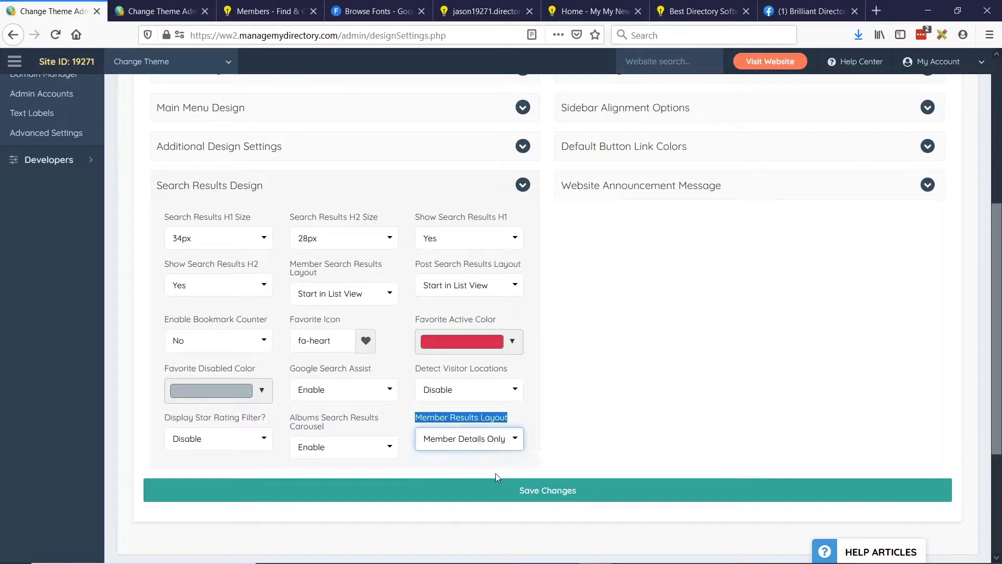
click(509, 494)
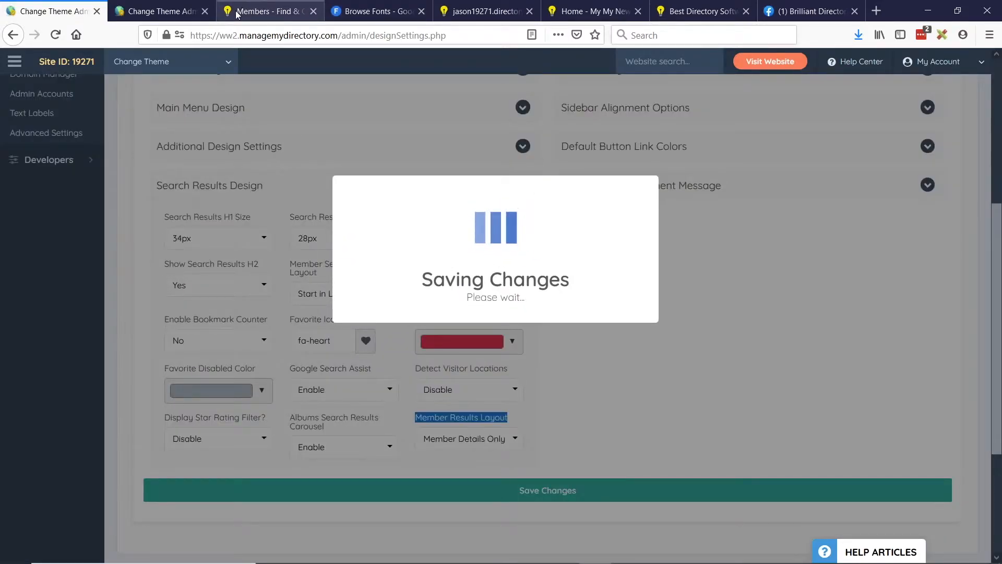
Duplicate the website's member results page in a second browser tab to load the new layout
click(262, 6)
right_click(266, 13)
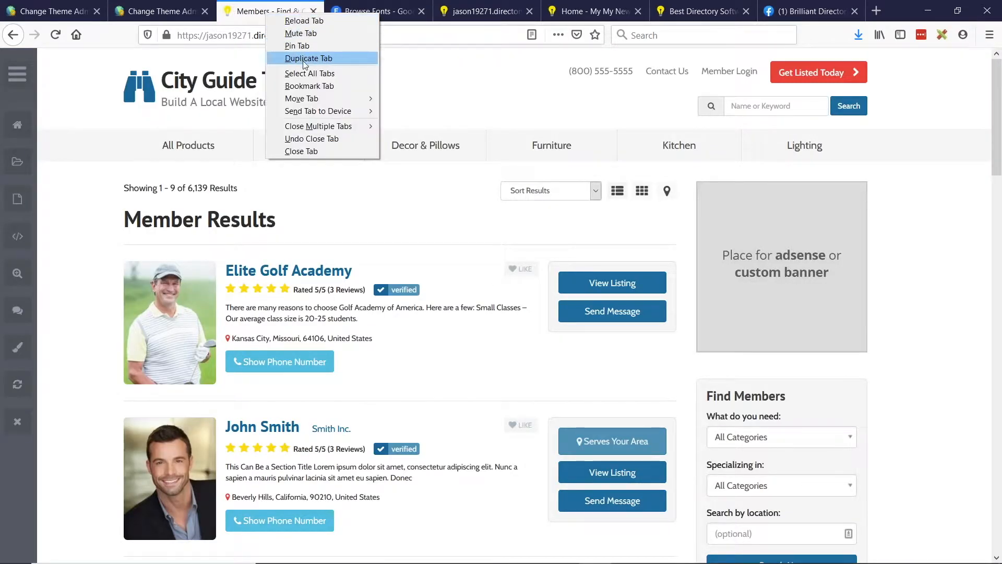
click(303, 59)
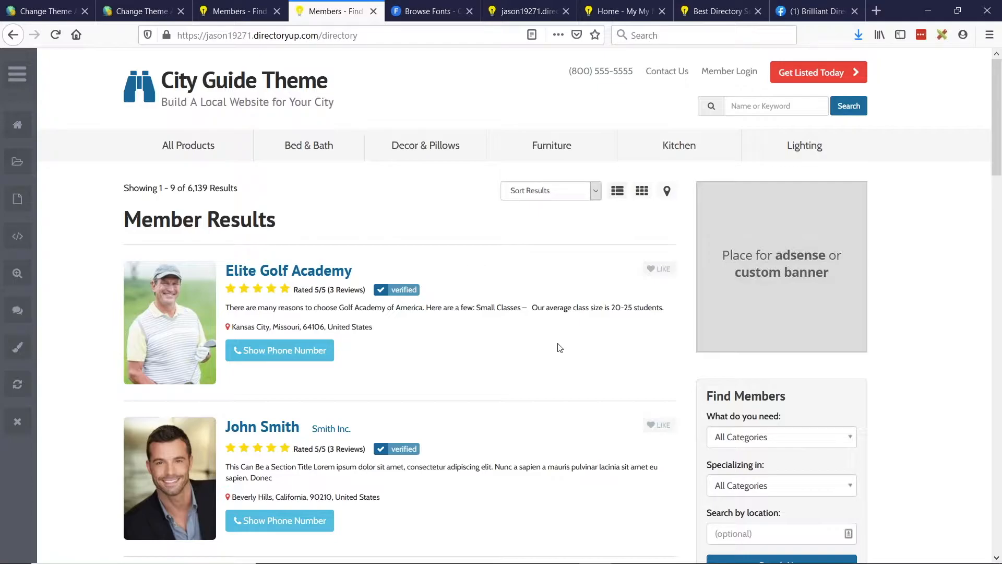
Compare the member results with and without the action buttons across both tabs, and open the Elite Golf Academy listing
key(ctrl+shift+Tab)
scroll(494, 323, down, 3)
scroll(494, 322, up, 3)
click(349, 11)
scroll(488, 254, down, 3)
scroll(574, 253, up, 3)
scroll(494, 324, down, 2)
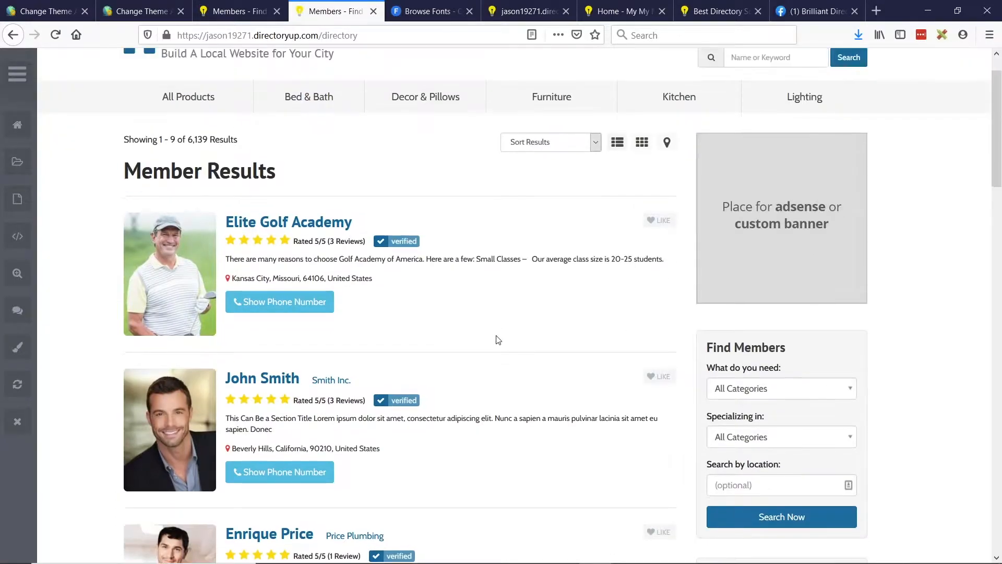
scroll(497, 340, up, 2)
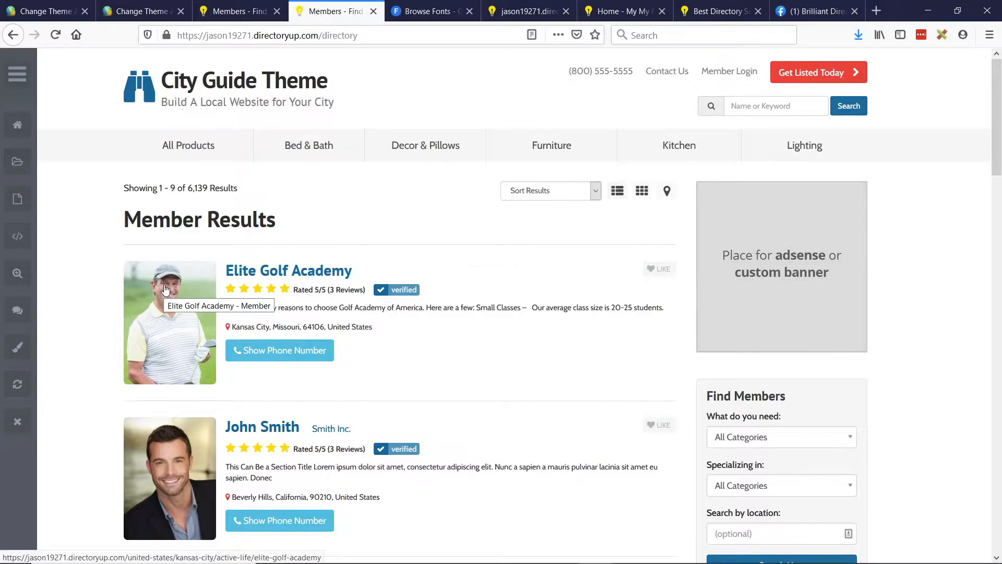
click(287, 275)
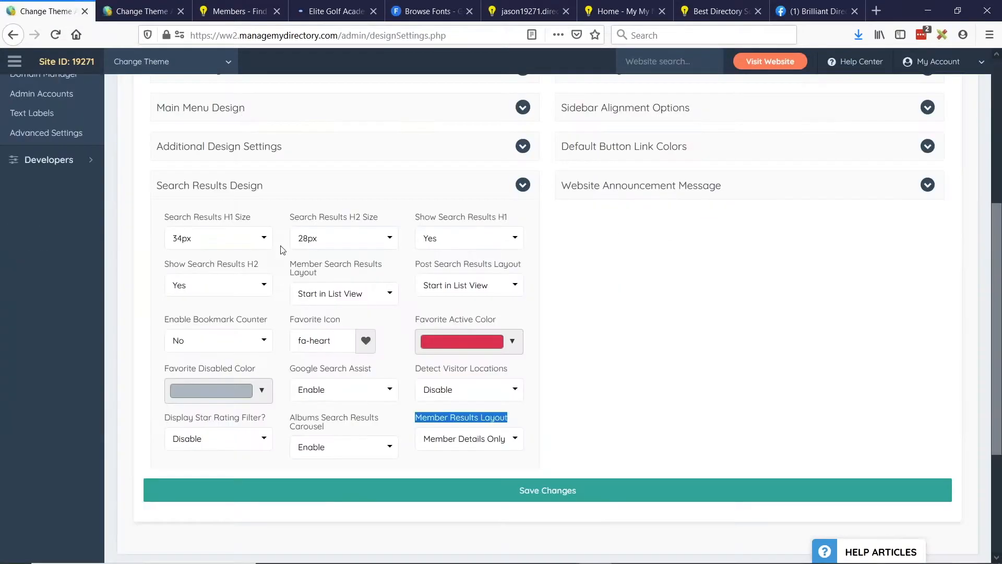
Review the Search Results Design options in the Design Settings and switch to the update slides
scroll(282, 250, up, 3)
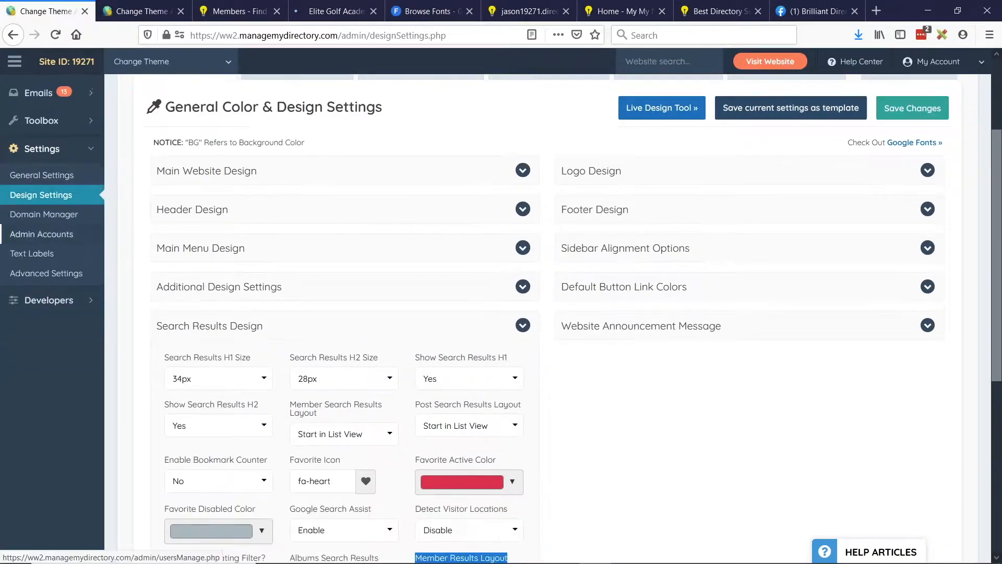
scroll(159, 257, down, 2)
scroll(477, 330, down, 2)
click(552, 374)
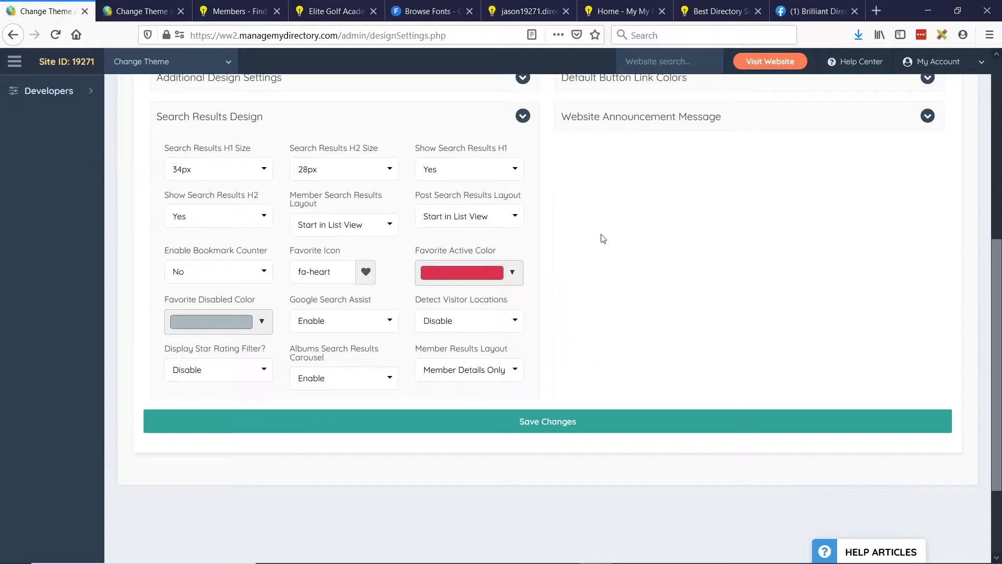
key(alt+Tab)
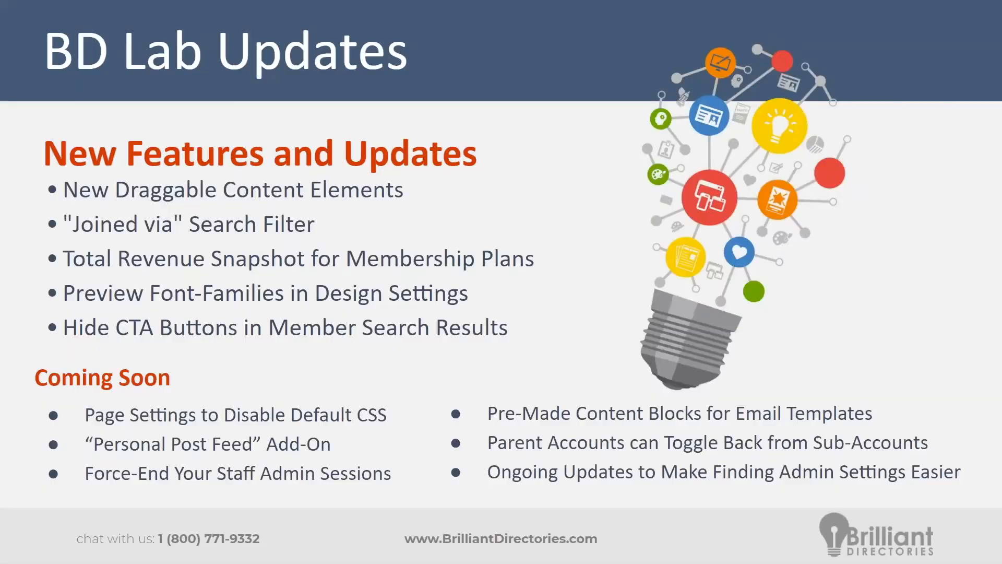
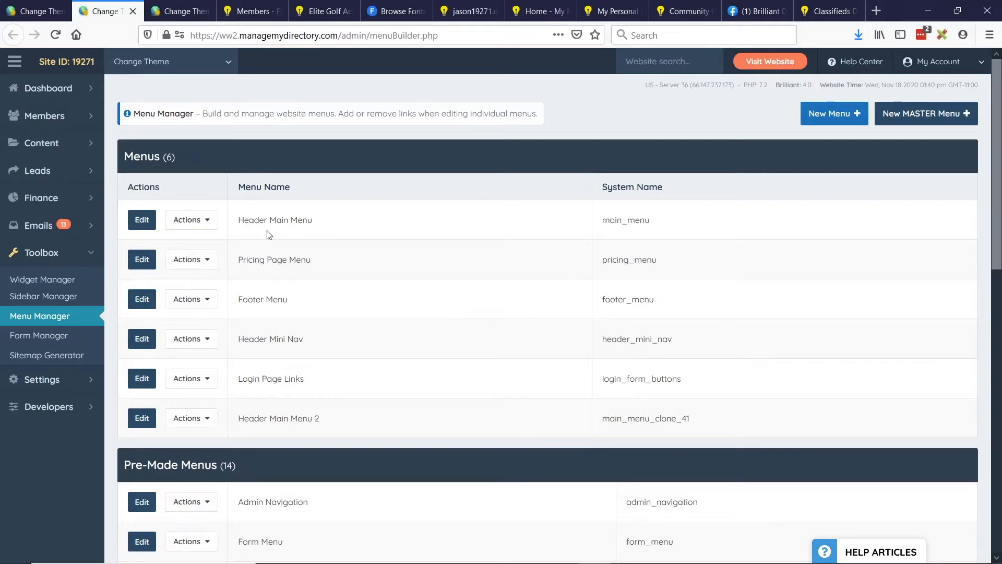
Open the Header Main Menu for editing in a new browser tab from the Menu Manager
drag(239, 220, 313, 219)
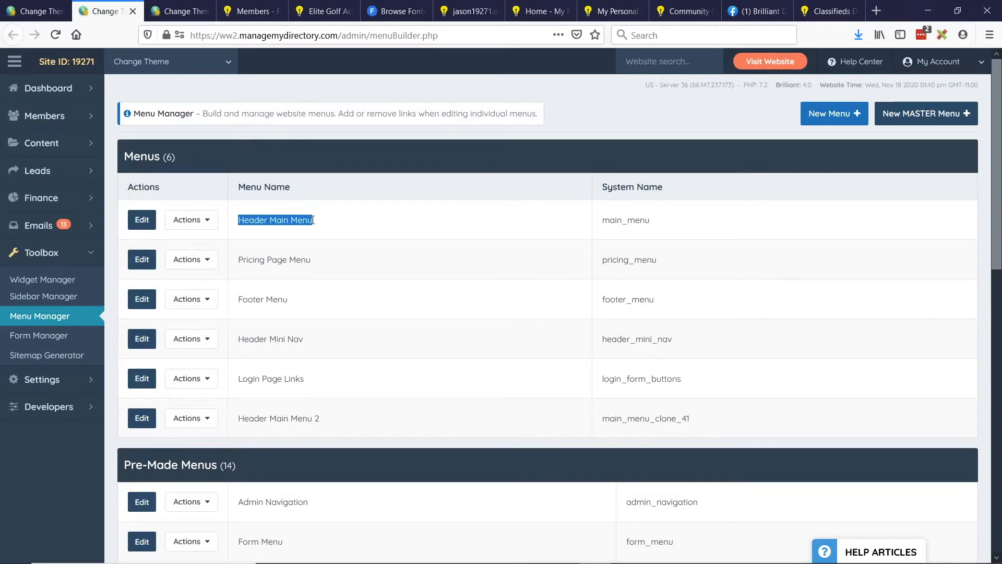
middle_click(140, 219)
click(171, 12)
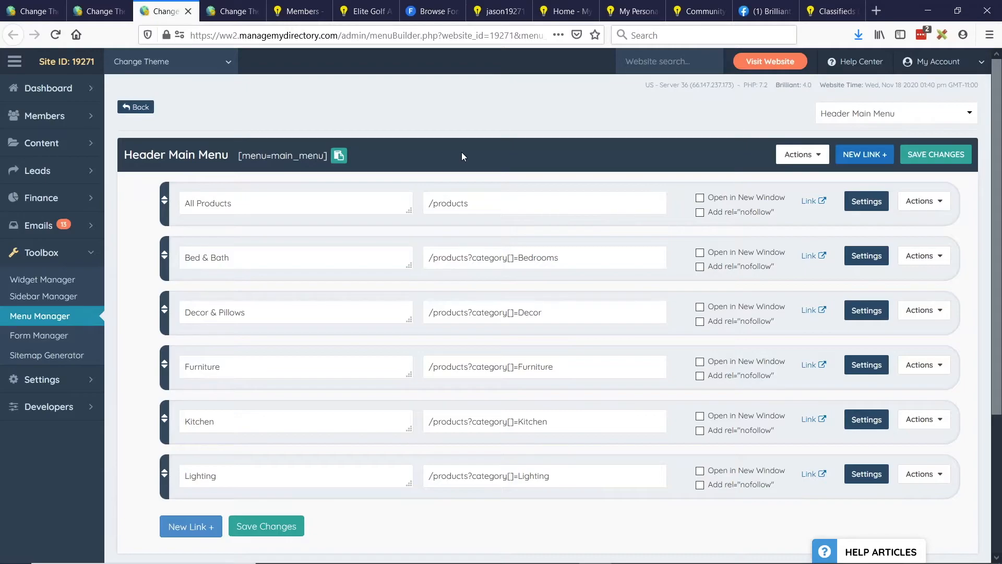
Consult the slide of public menu link examples, and change the All Products link to About with the URL /about
key(alt+Tab)
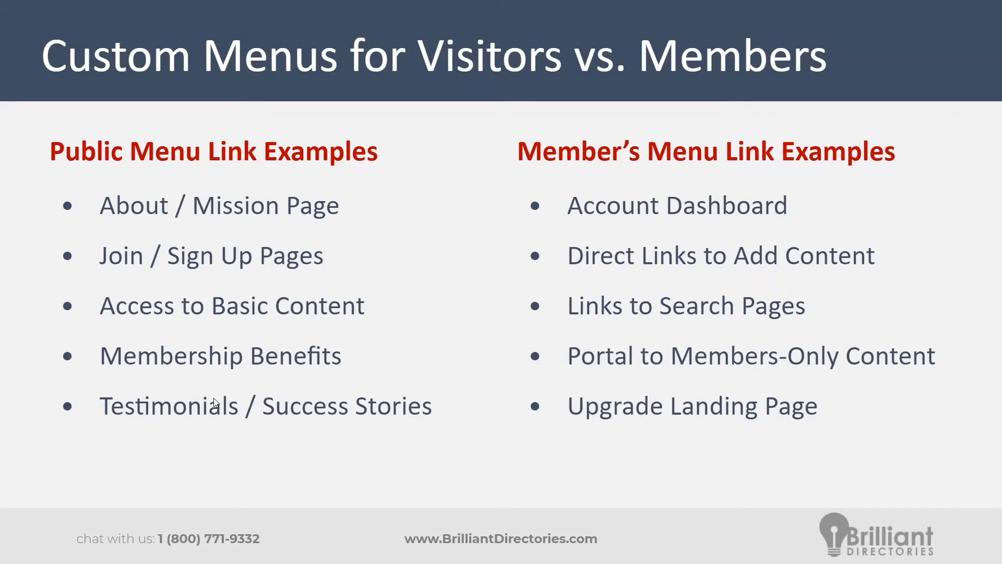
key(alt+Tab)
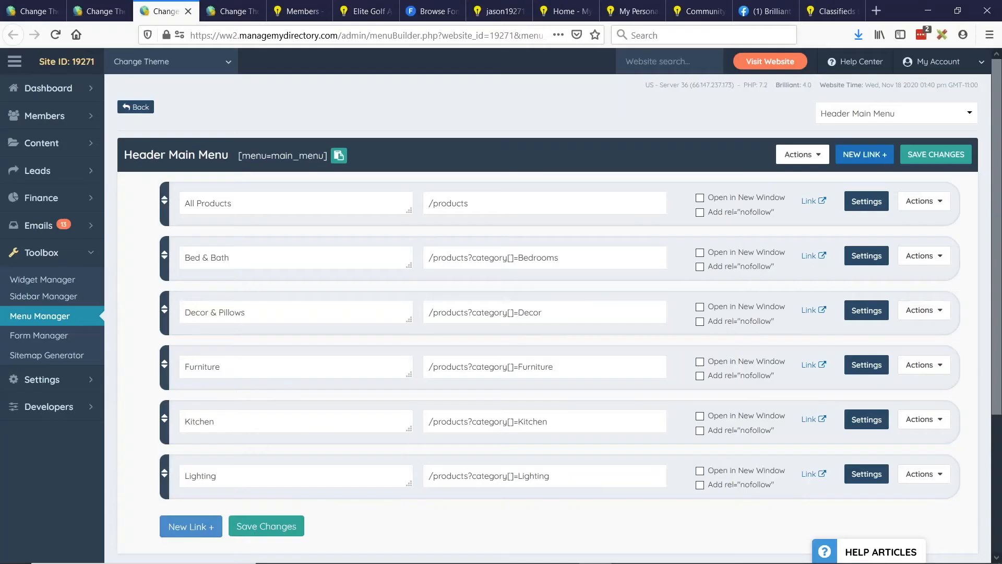
triple_click(260, 204)
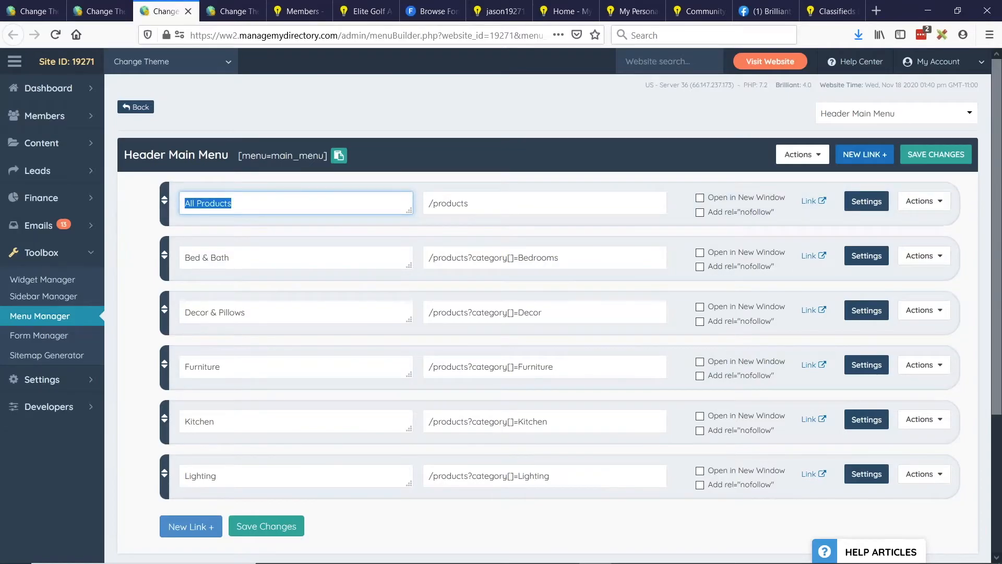
text(About)
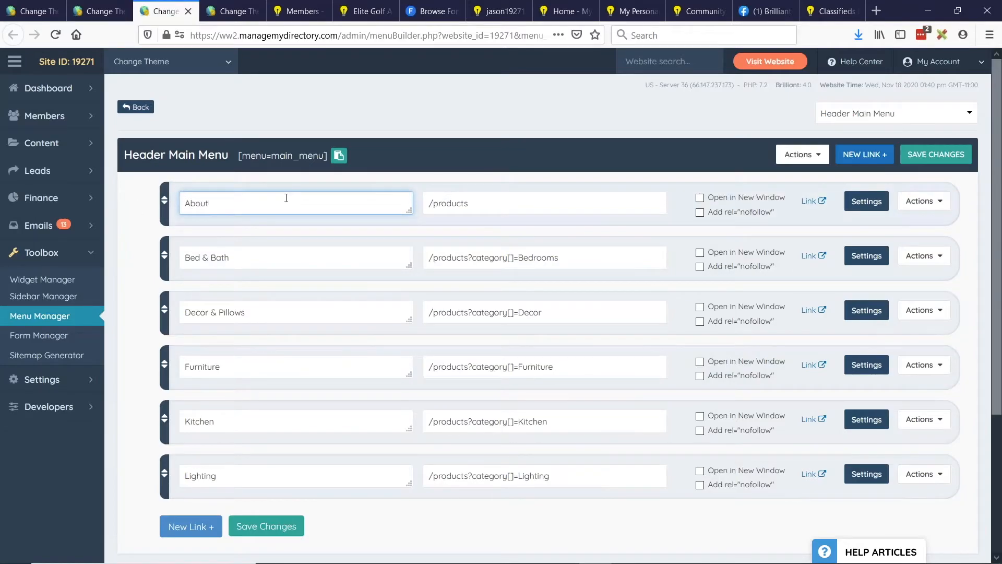
double_click(459, 203)
text(about)
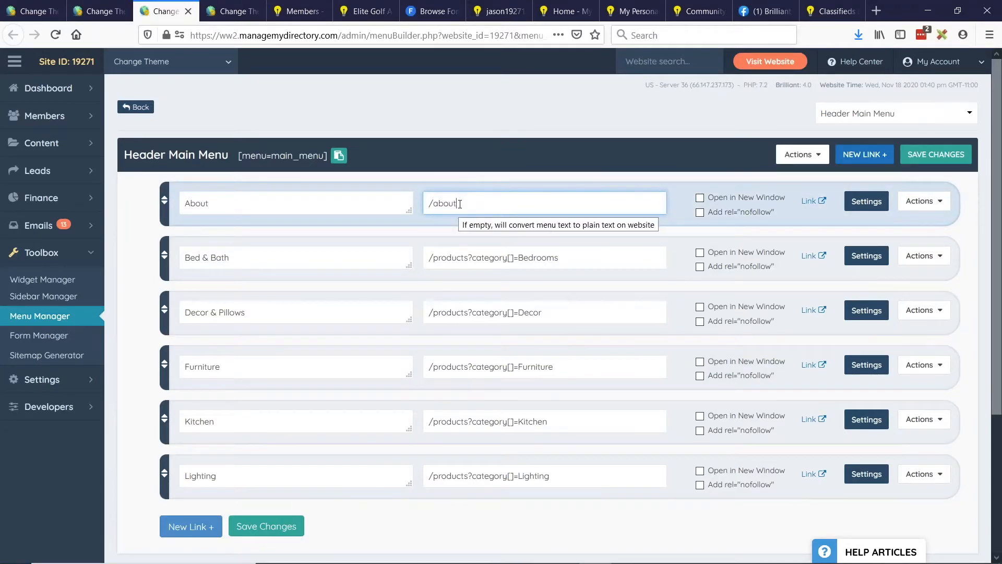
Change the Bed & Bath menu link to Why Join with the URL /benefits
double_click(313, 258)
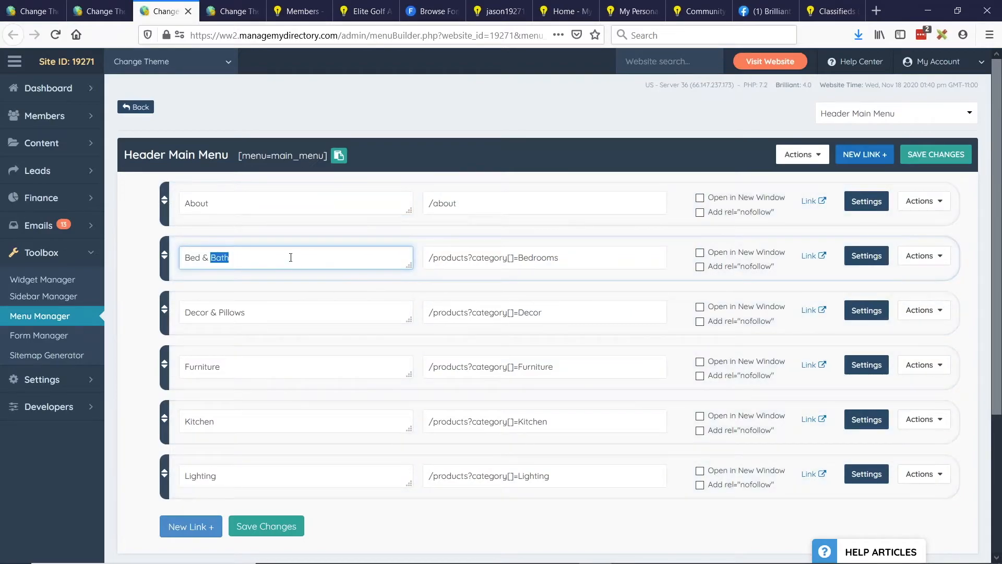
triple_click(291, 257)
text(Why Join)
drag(433, 258, 592, 258)
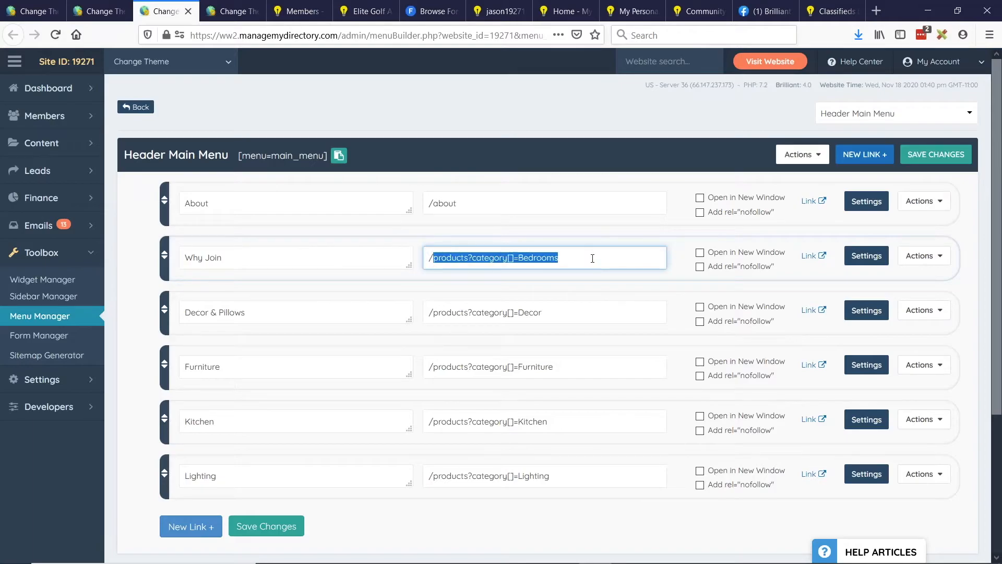
text(benefits)
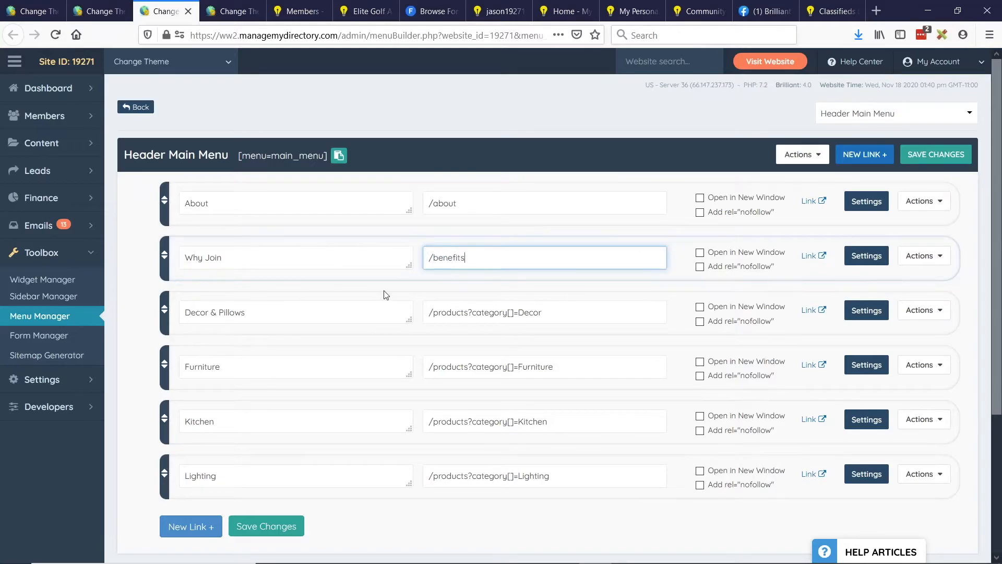
Change the Decor & Pillows menu link to Testimonials with the URL /testimonials
triple_click(270, 308)
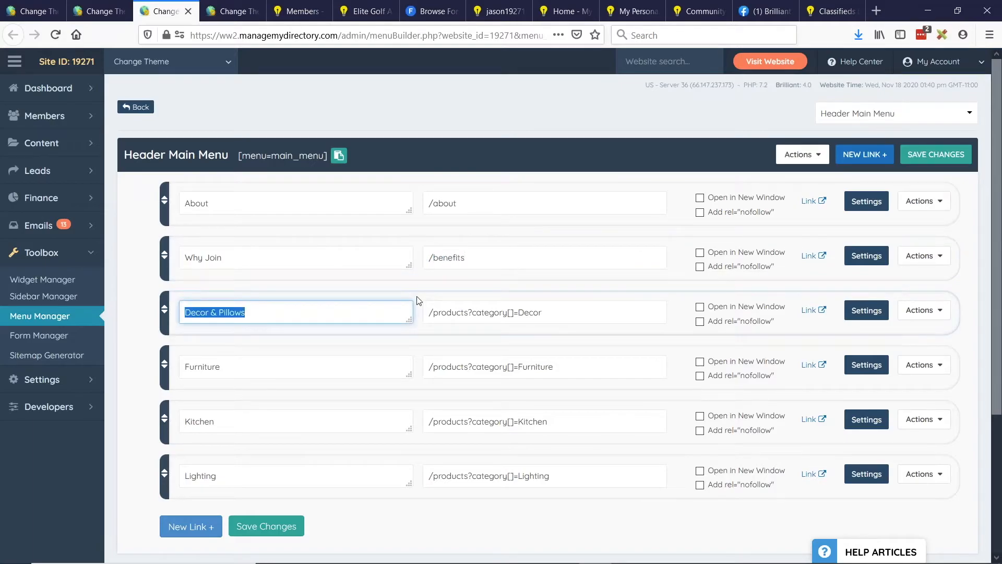
text(Testimonia)
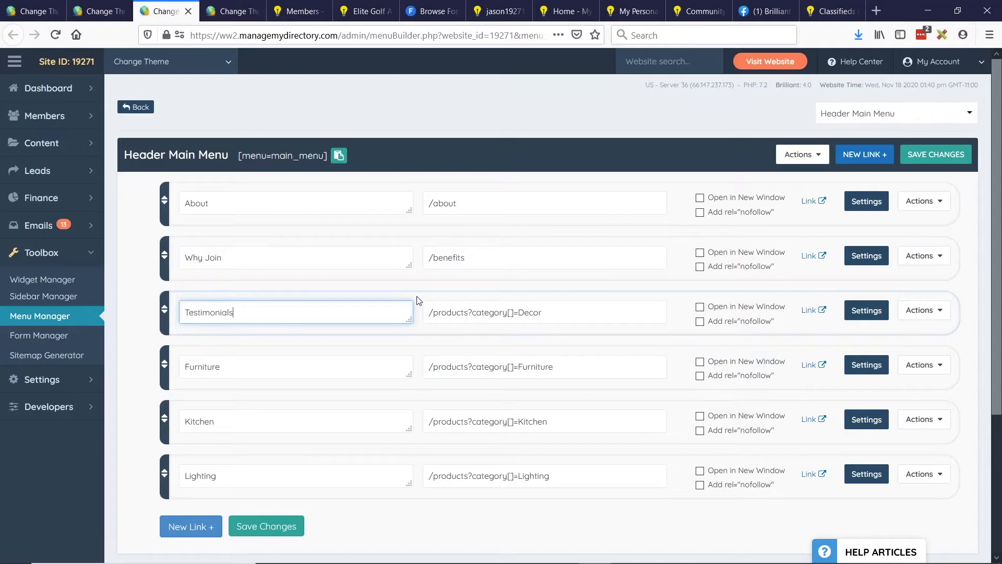
text(ls)
drag(432, 313, 595, 313)
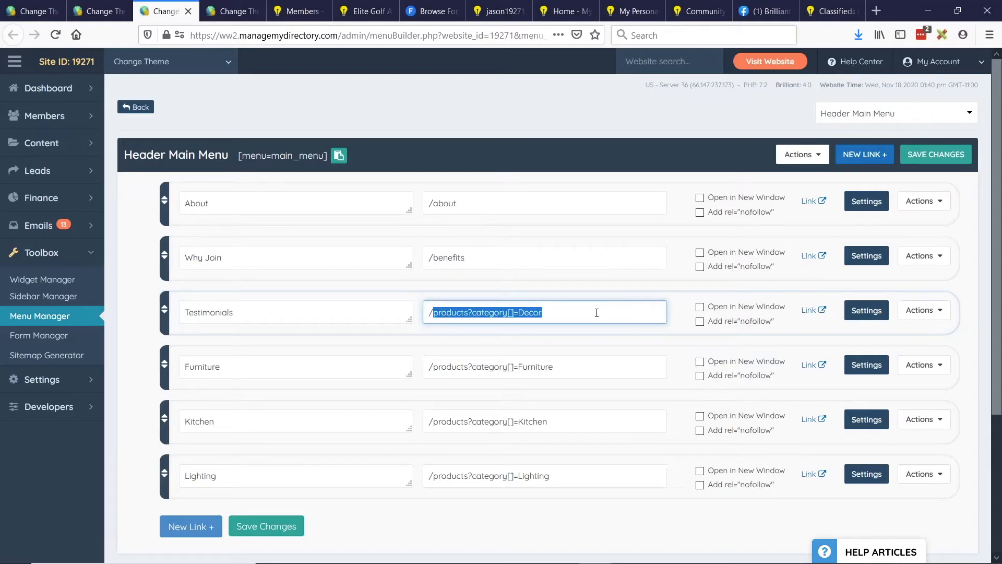
text(/testimonials)
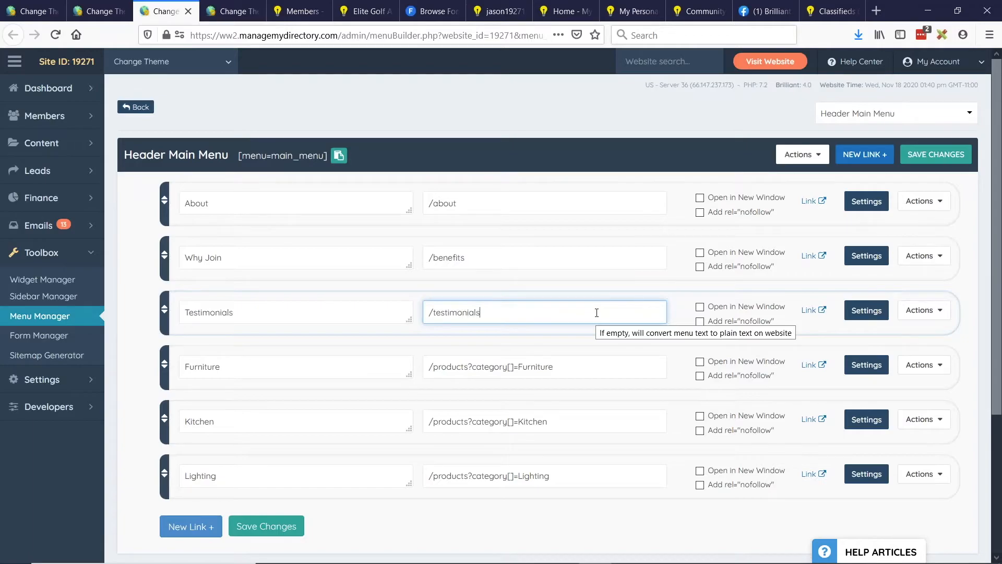
Change the Furniture menu link to JOIN TODAY with the URL /join
double_click(263, 370)
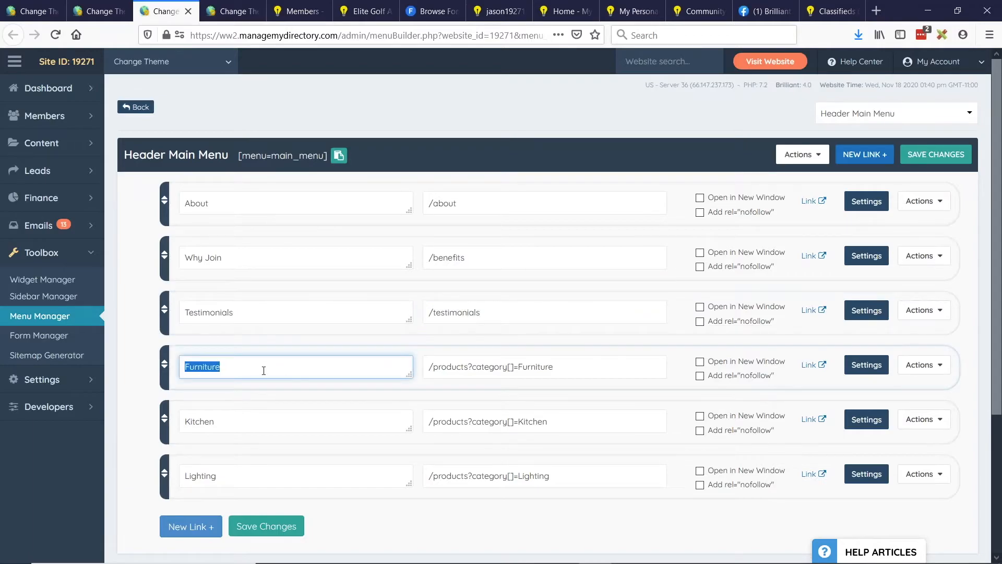
text(JOIN TODAY)
drag(434, 370, 672, 365)
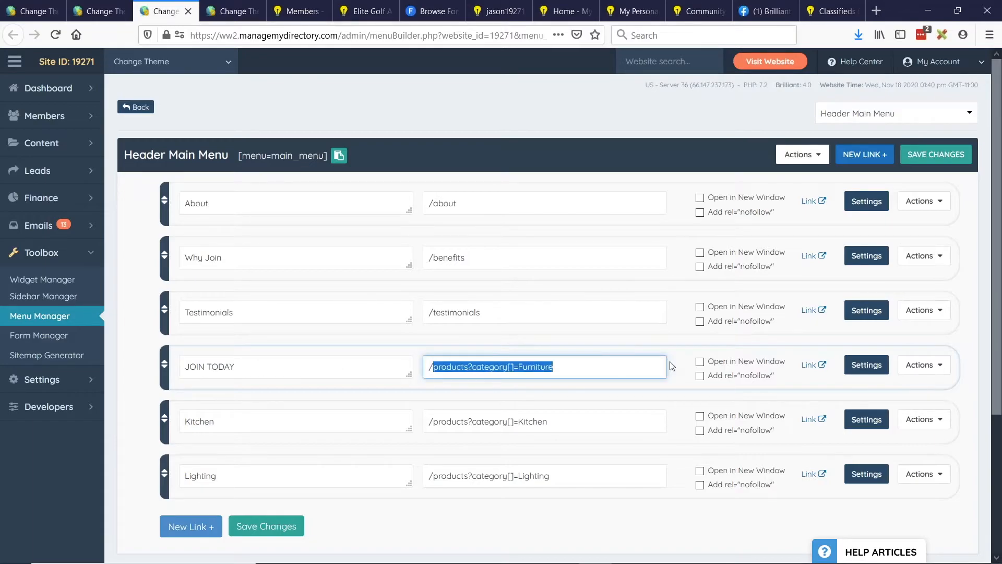
text(join)
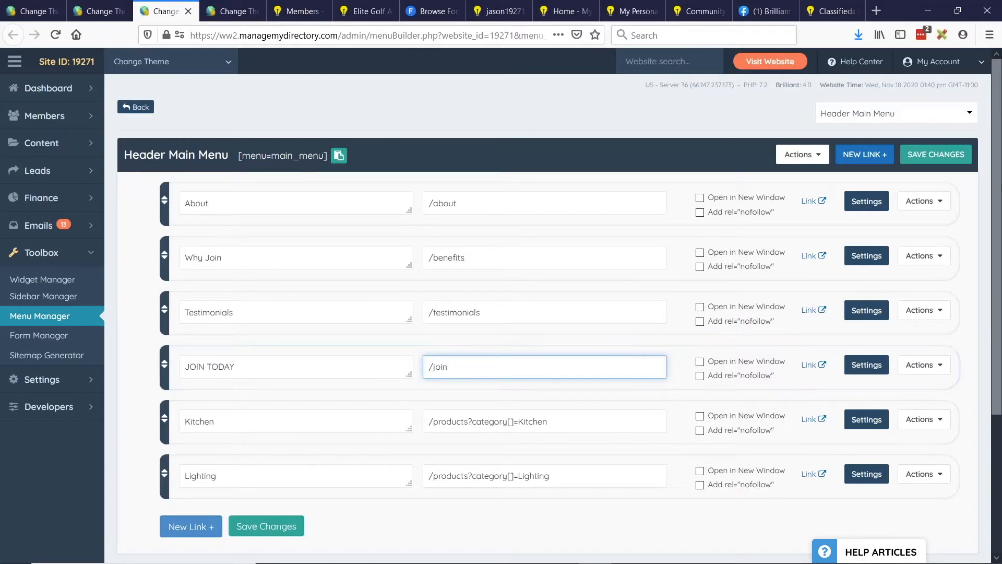
Rename the About menu link as About Our Mission and save the Header Main Menu changes
click(936, 154)
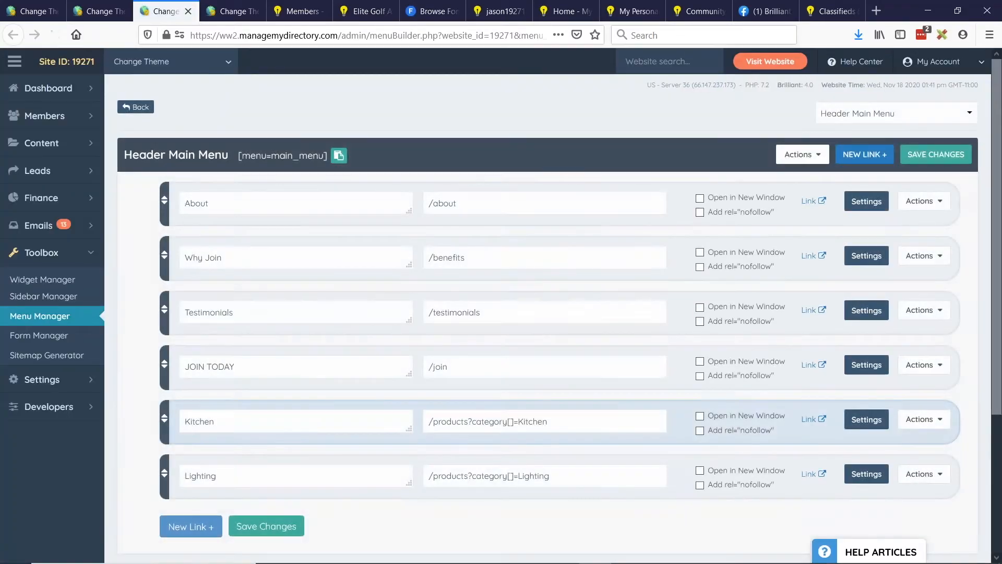
click(250, 204)
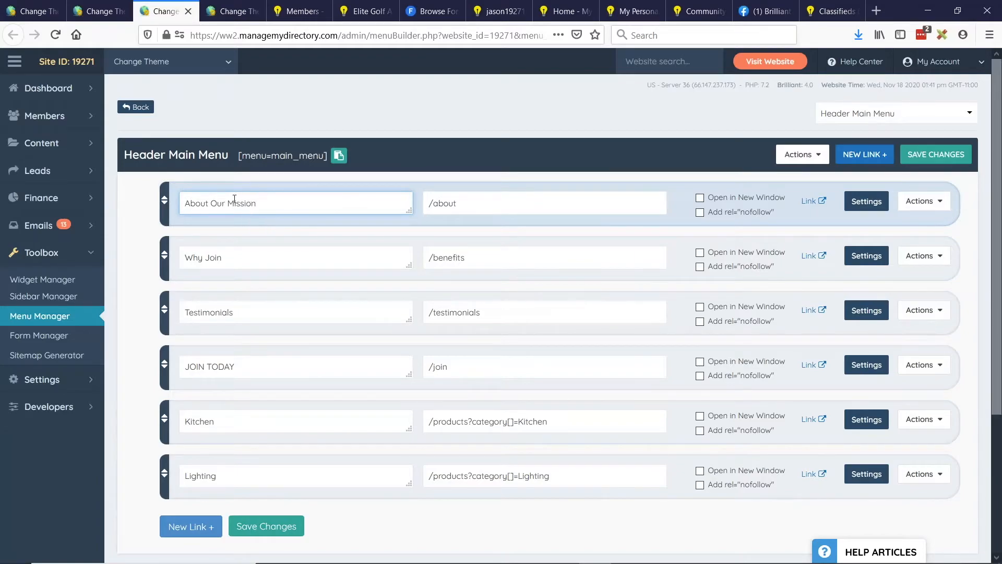
click(266, 524)
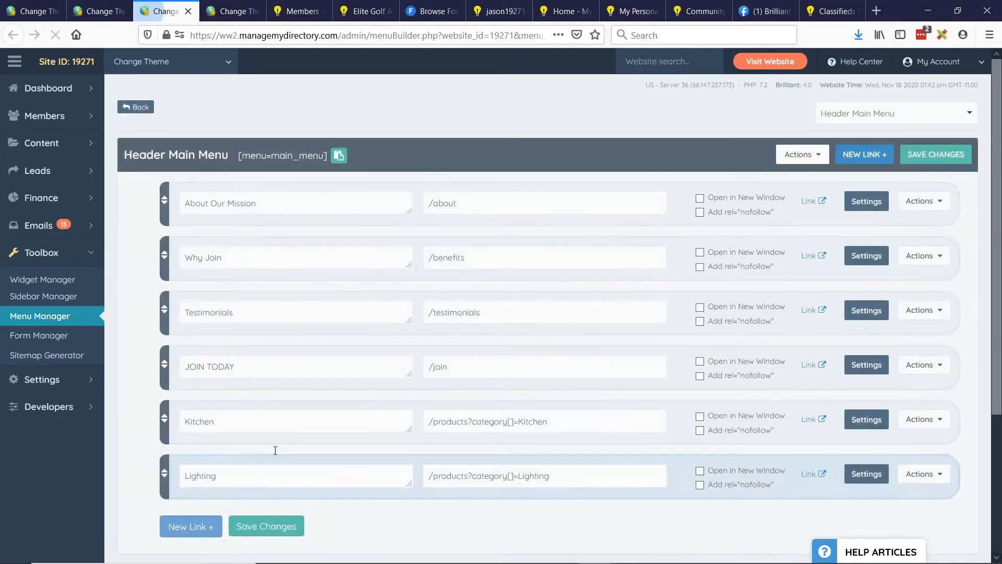
Delete the Kitchen and Lighting links from the Header Main Menu and check the header on the public website
click(927, 422)
click(897, 482)
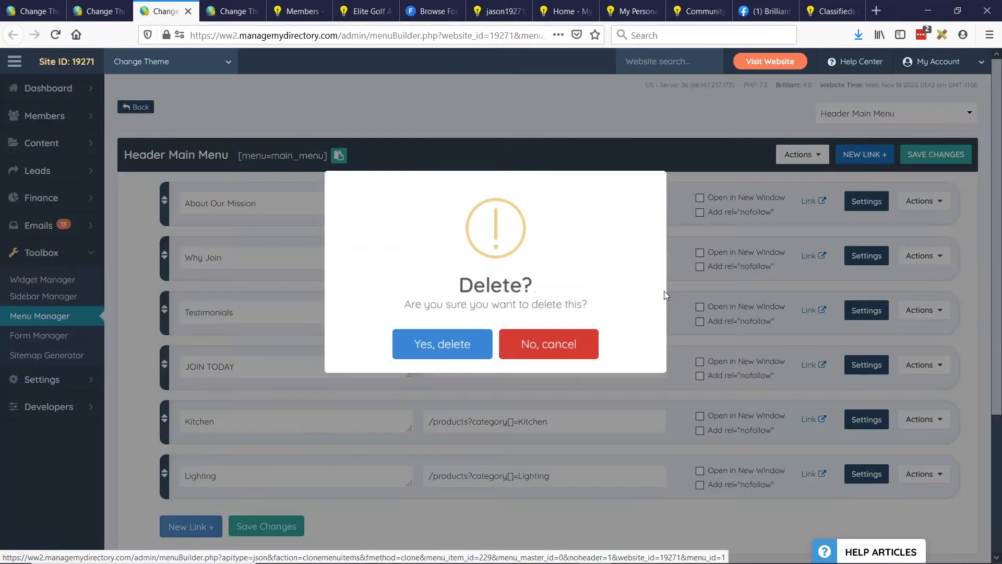
click(459, 343)
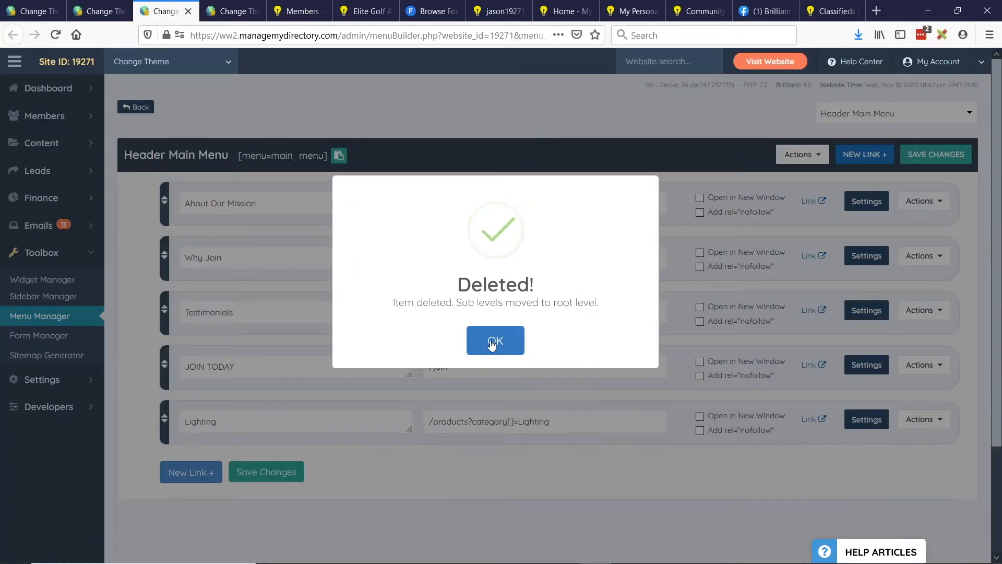
click(494, 340)
click(924, 421)
click(886, 483)
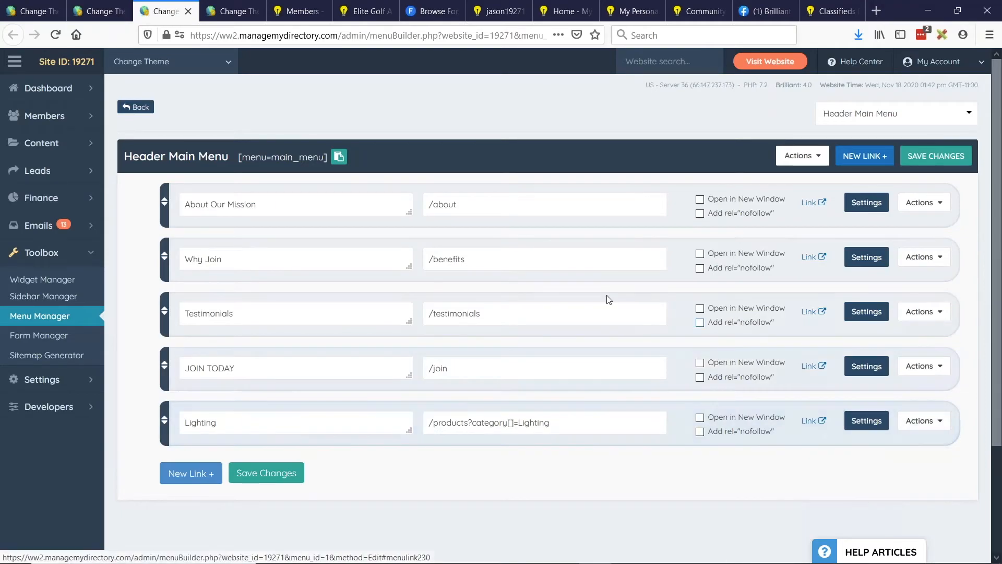
click(445, 340)
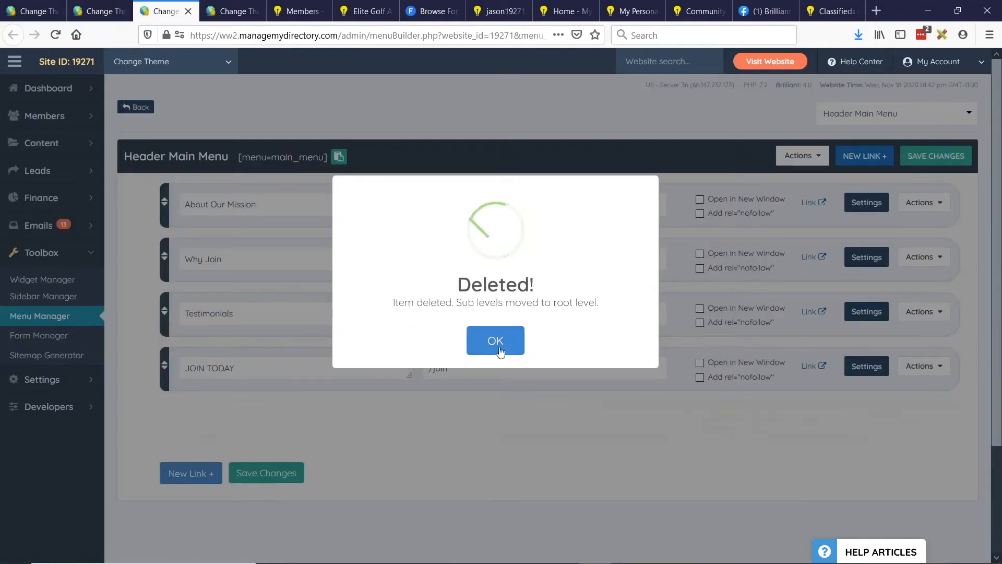
click(494, 341)
click(771, 61)
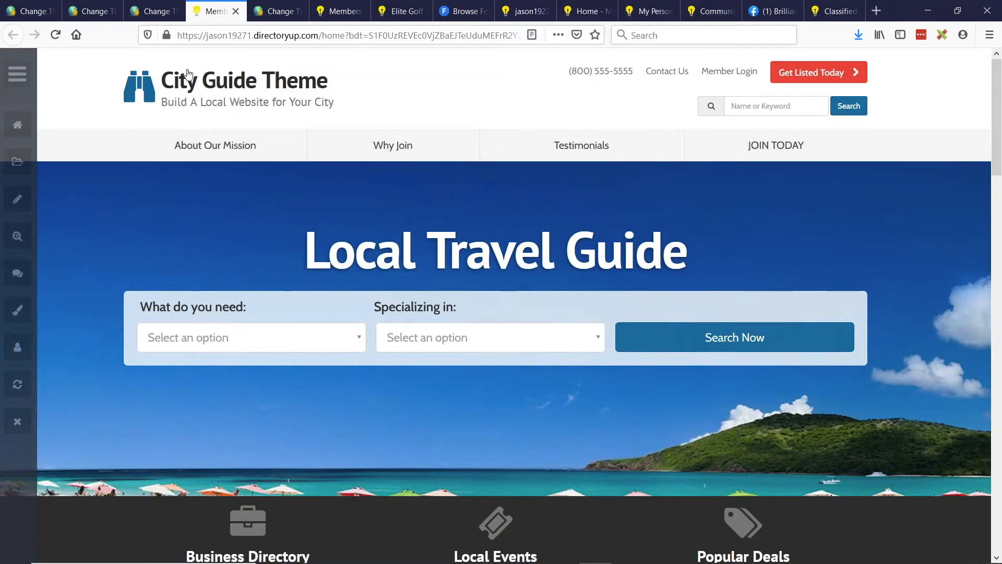
click(154, 11)
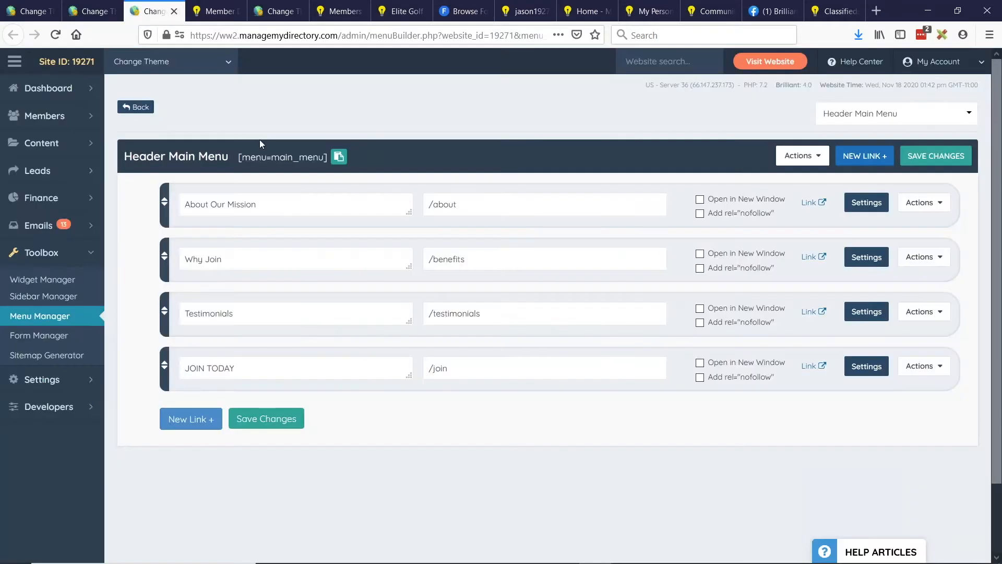
Clone the Header Main Menu from the Menu Manager list
click(43, 318)
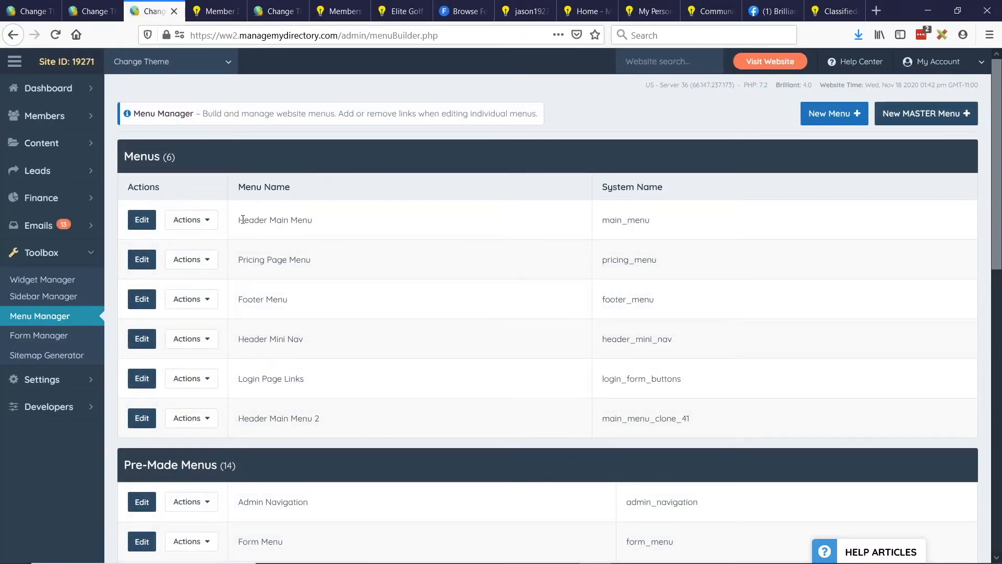
click(202, 219)
click(144, 238)
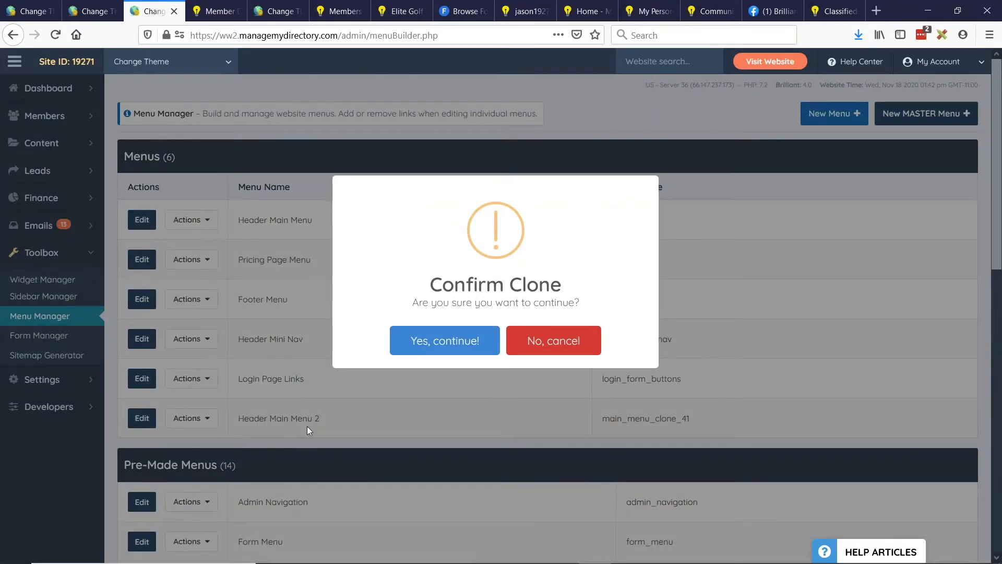
click(453, 350)
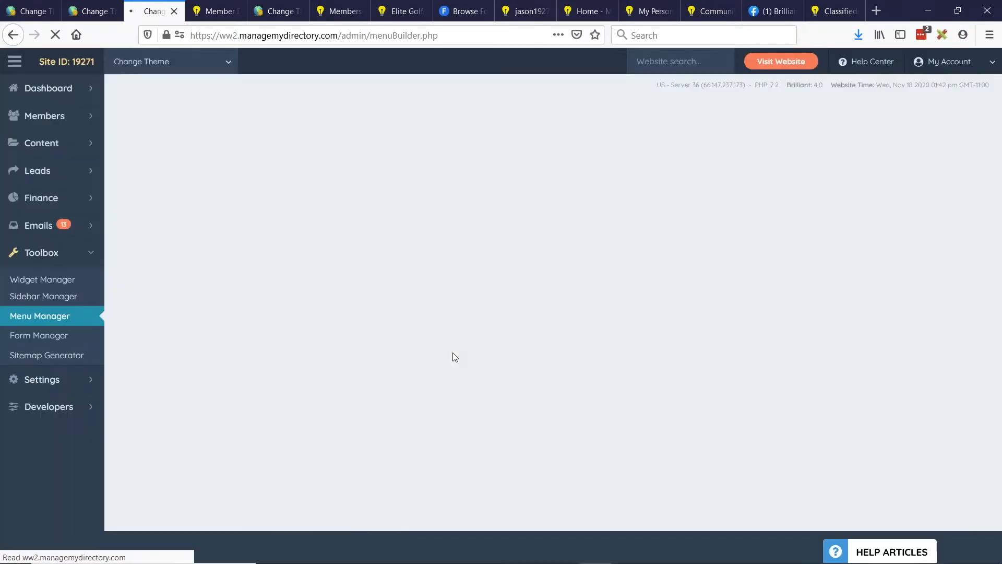
Open the cloned header menu for editing and rename it as Logged In Main Menu
scroll(446, 365, down, 3)
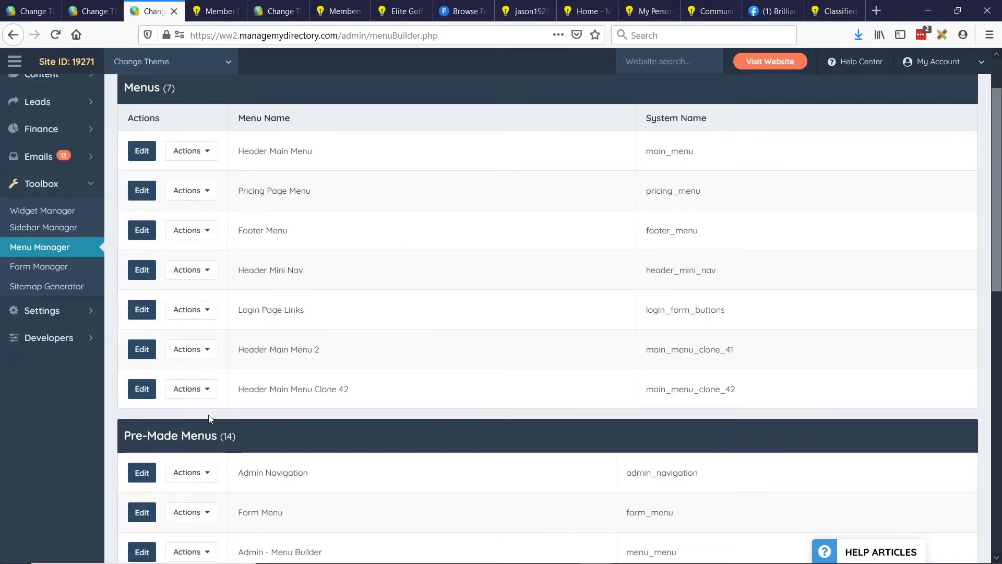
click(142, 389)
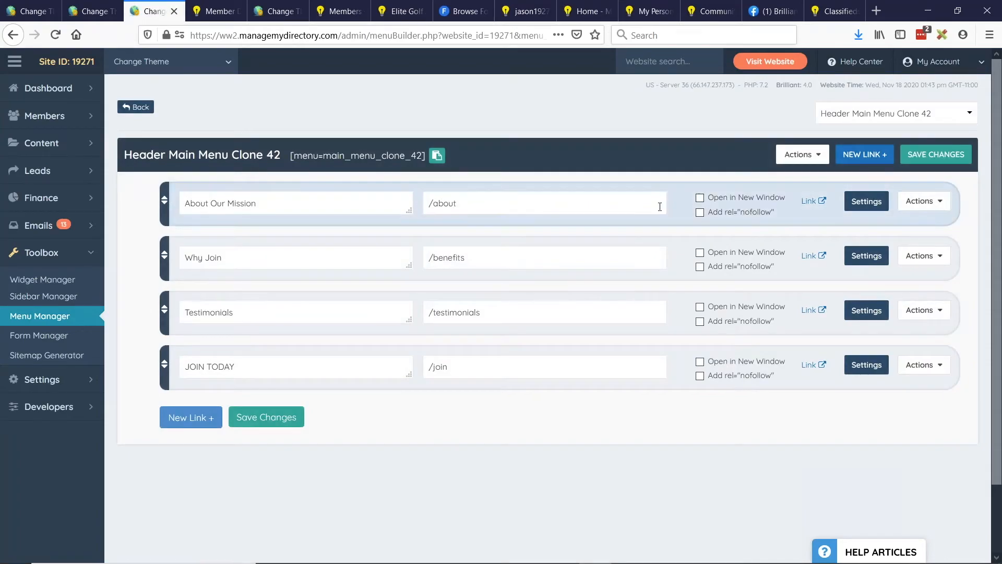
click(809, 156)
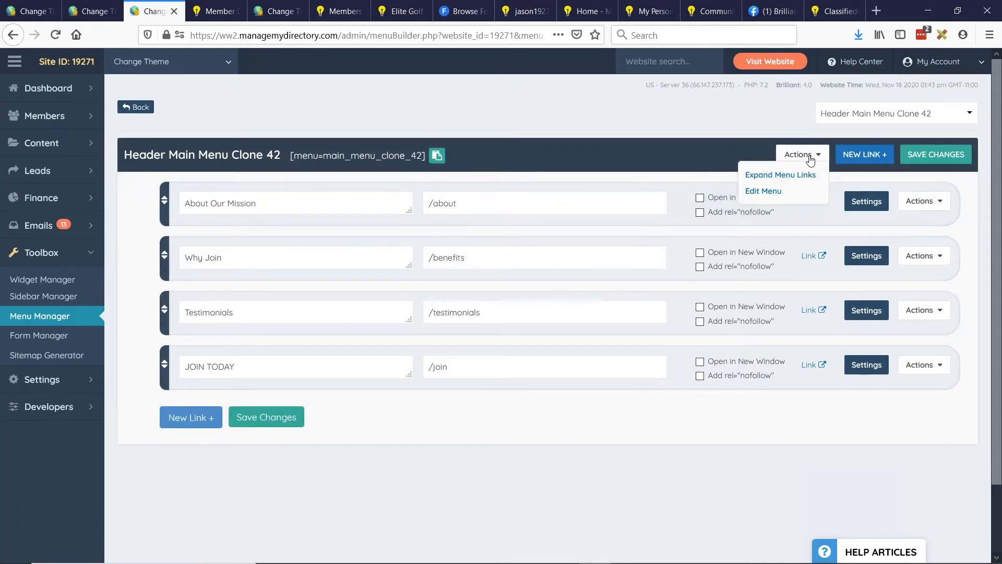
click(775, 197)
double_click(344, 174)
text(logg)
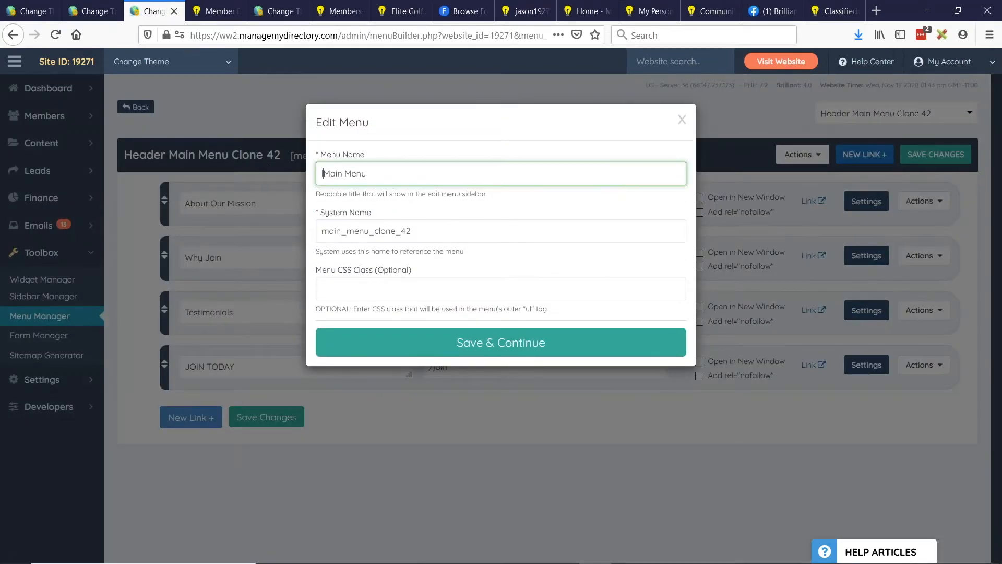
text(ed In)
key(Delete)
text(L)
click(506, 342)
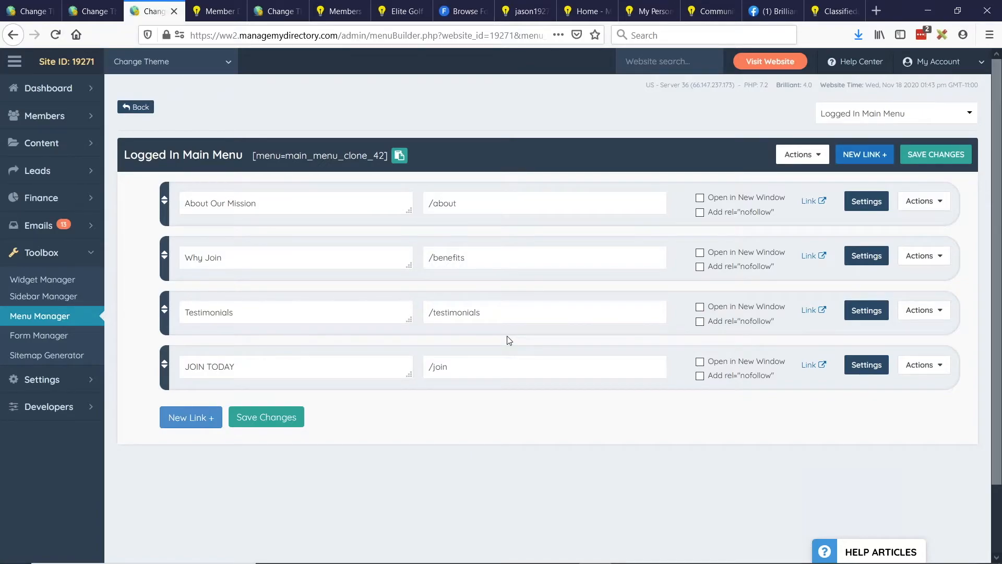
Open the members list in a new browser tab and log in as the Safeguard Alarms member with ID 45113
mouse_move(88, 116)
click(128, 115)
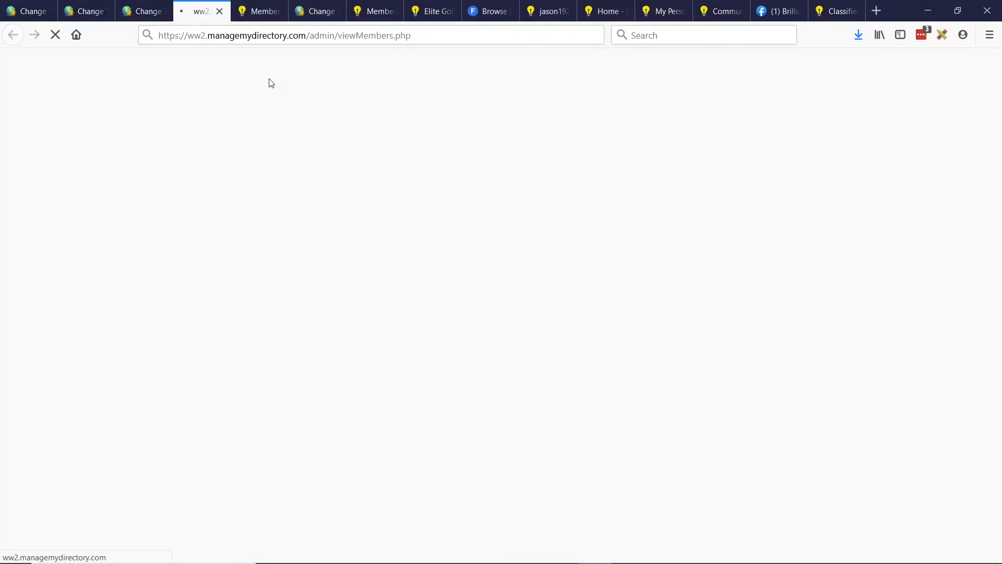
scroll(391, 242, down, 10)
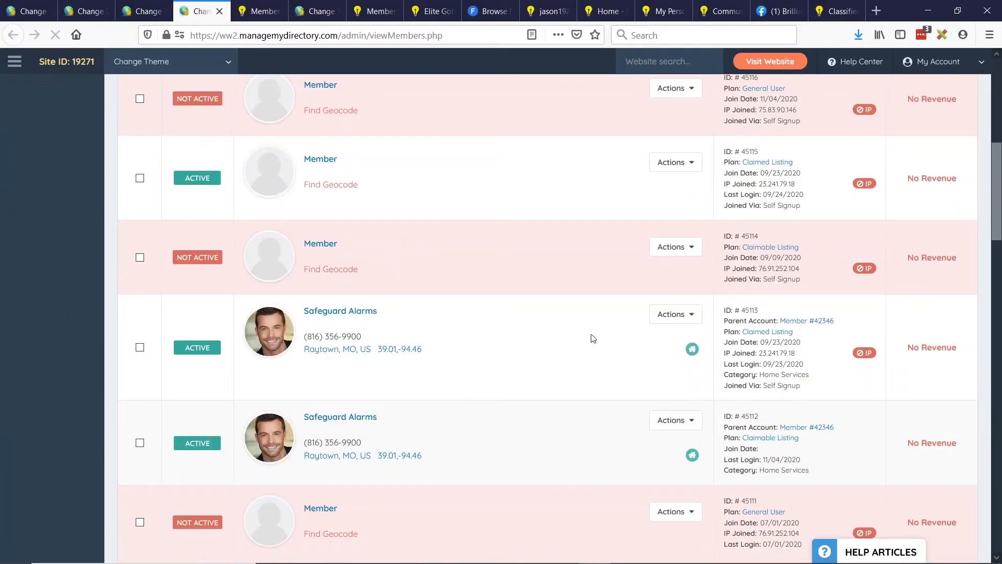
click(675, 314)
click(648, 352)
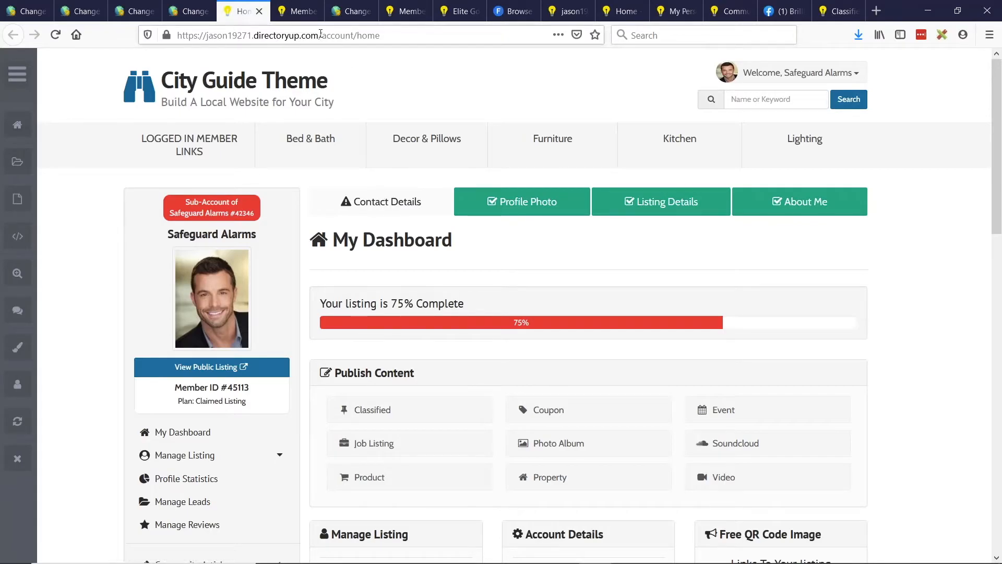
Copy the /account/home path from the member dashboard's URL and return to the Logged In Main Menu editor
drag(320, 34, 412, 33)
click(279, 233)
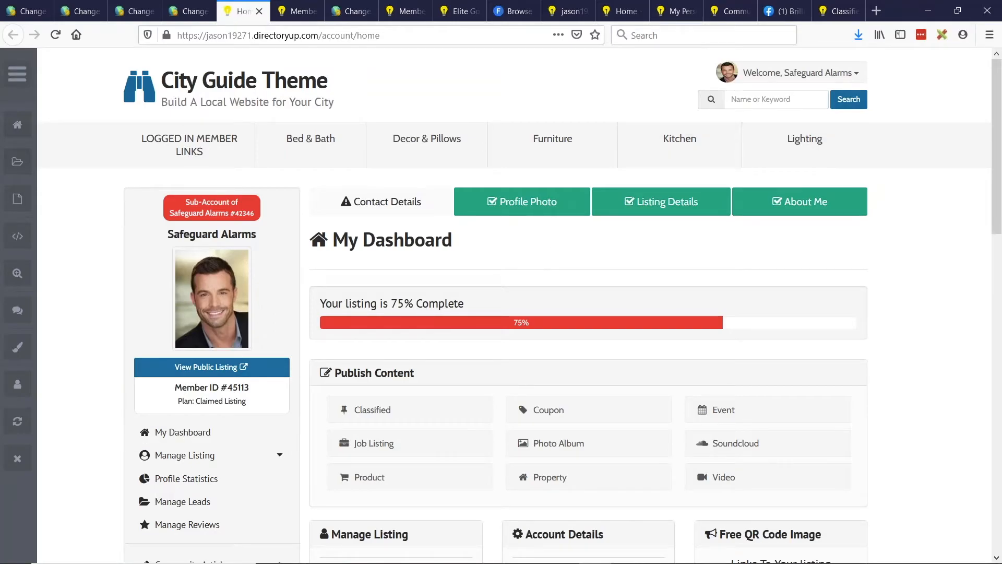
click(851, 79)
click(834, 245)
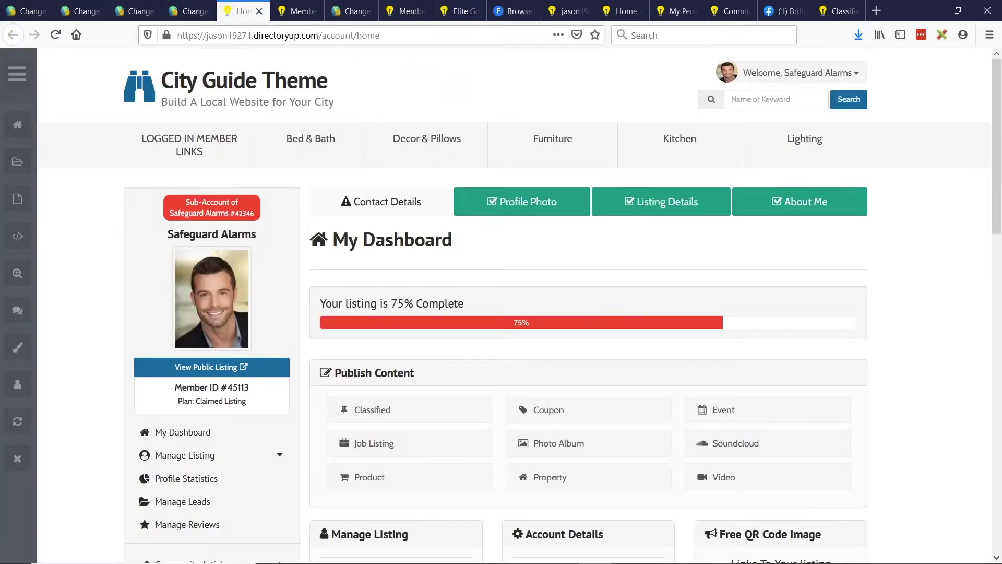
drag(381, 35, 315, 38)
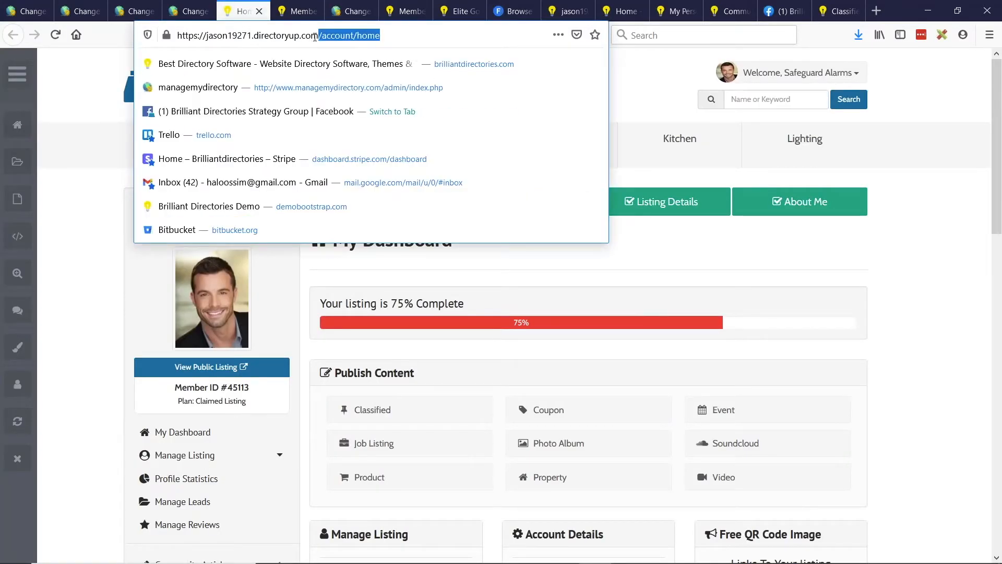
click(317, 35)
key(shift+End)
click(199, 10)
click(145, 10)
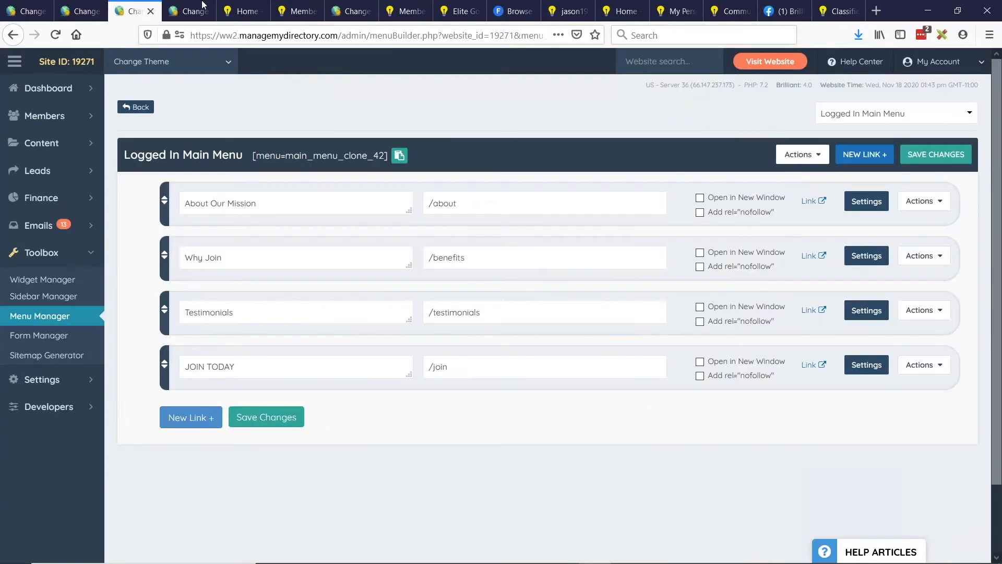
Change the About Our Mission link in the Logged In Main Menu to My Dashboard with the URL /account/home
triple_click(235, 203)
key(BackSpace)
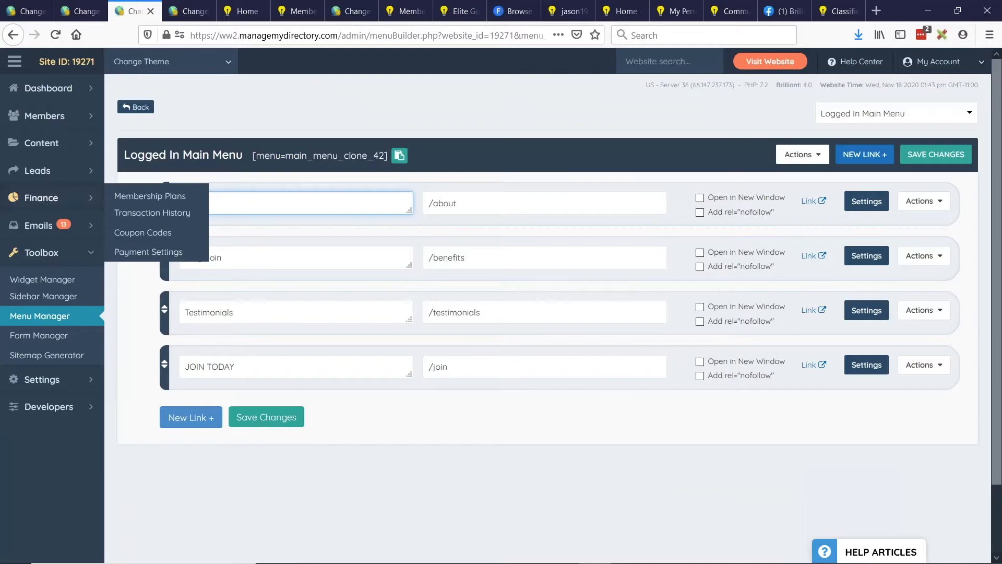
text(MY)
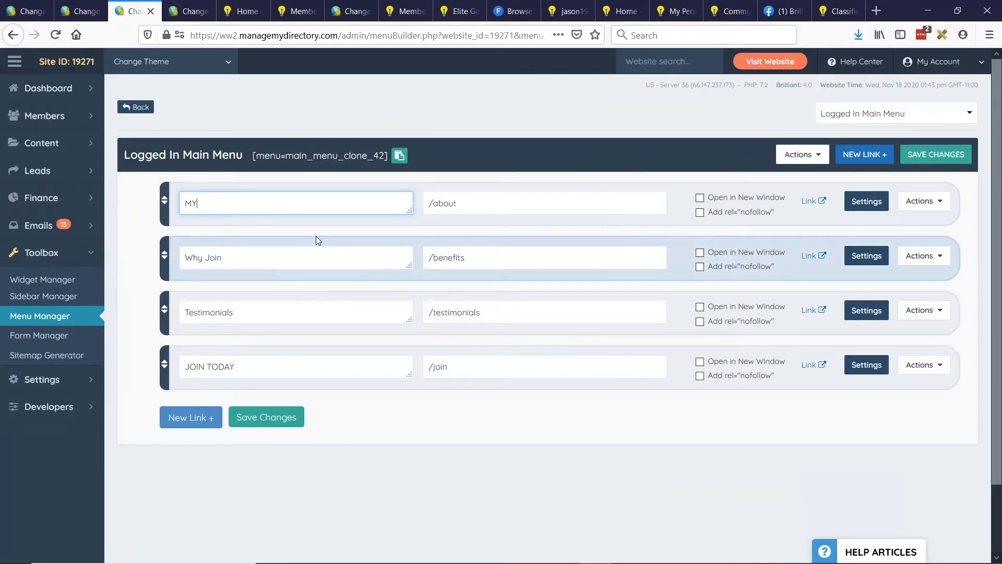
key(BackSpace)
text(y Dashboard)
key(Tab)
text(/account/home)
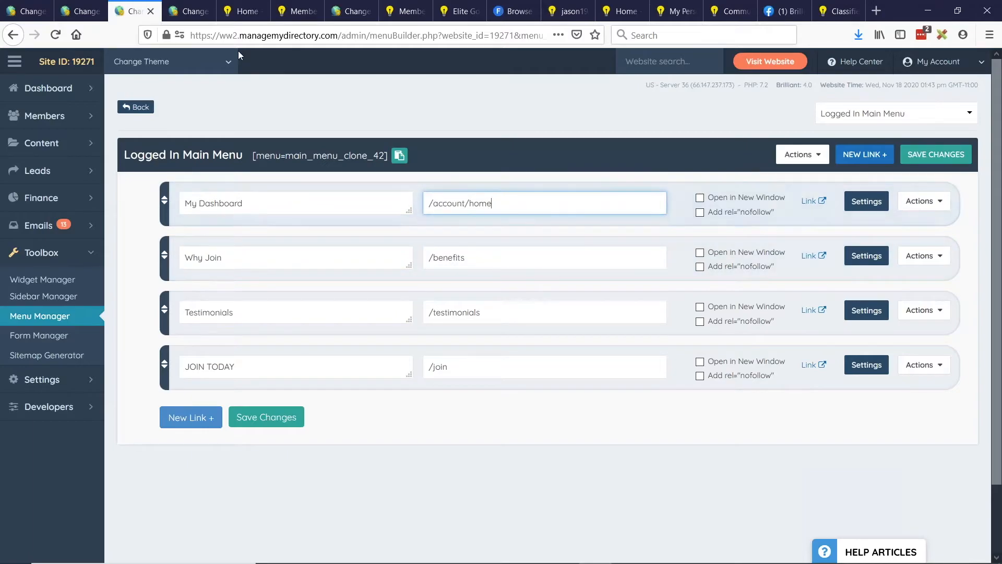
Open the new classified form from the member dashboard, copy its /account/classifieds/add path, and return to the Logged In Main Menu editor
drag(248, 11, 201, 15)
scroll(368, 313, down, 2)
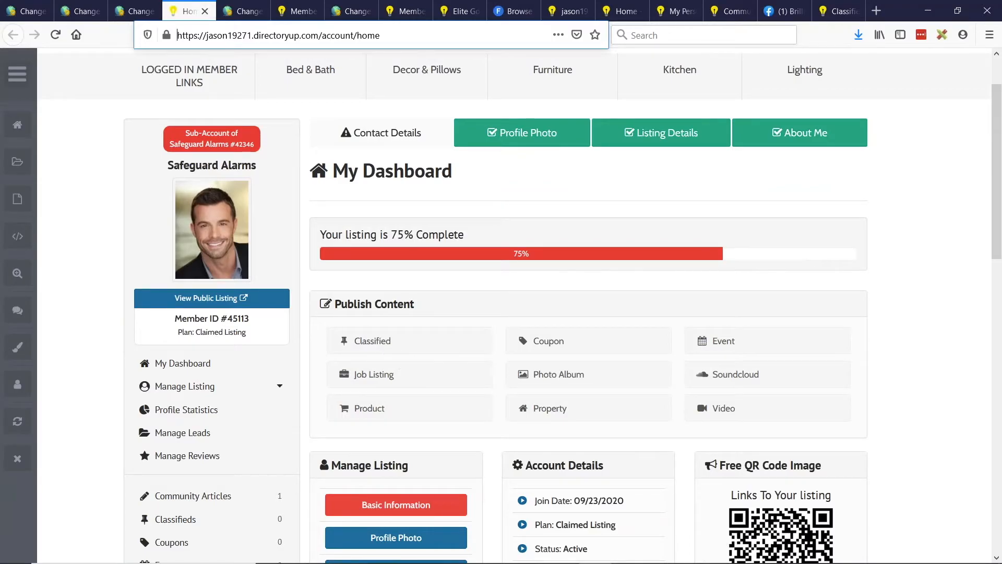
click(383, 344)
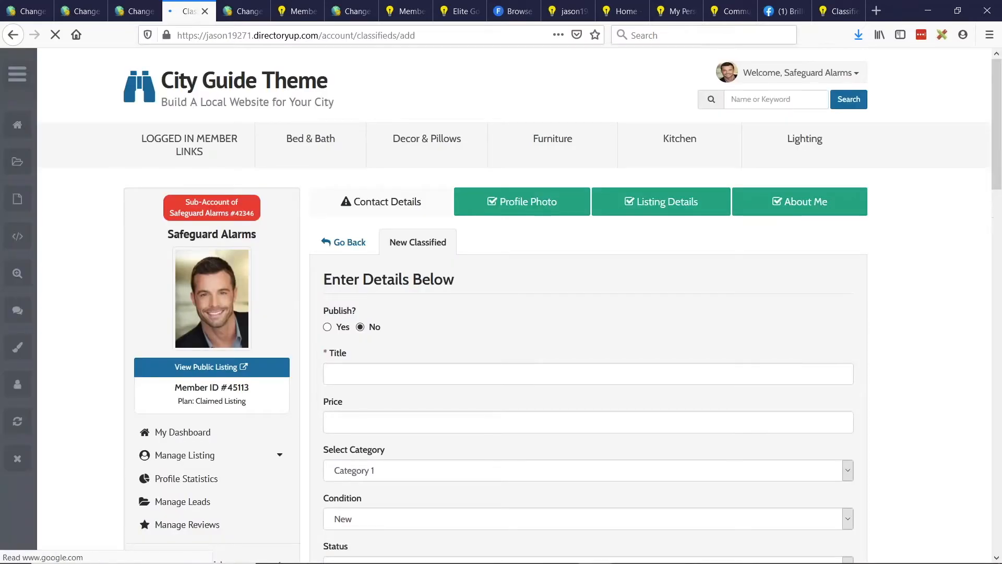
scroll(473, 313, up, 1)
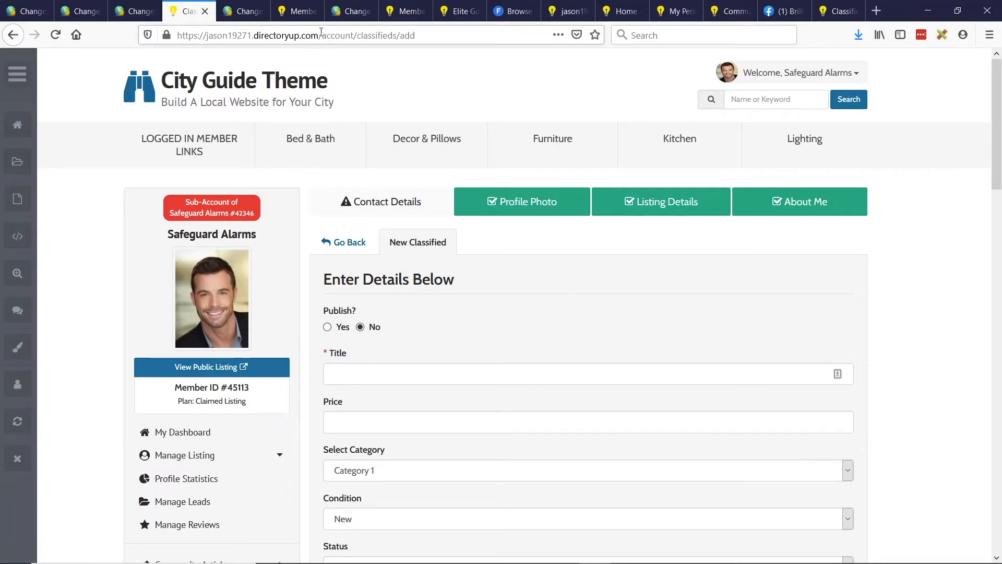
drag(320, 35, 458, 36)
key(ctrl+c)
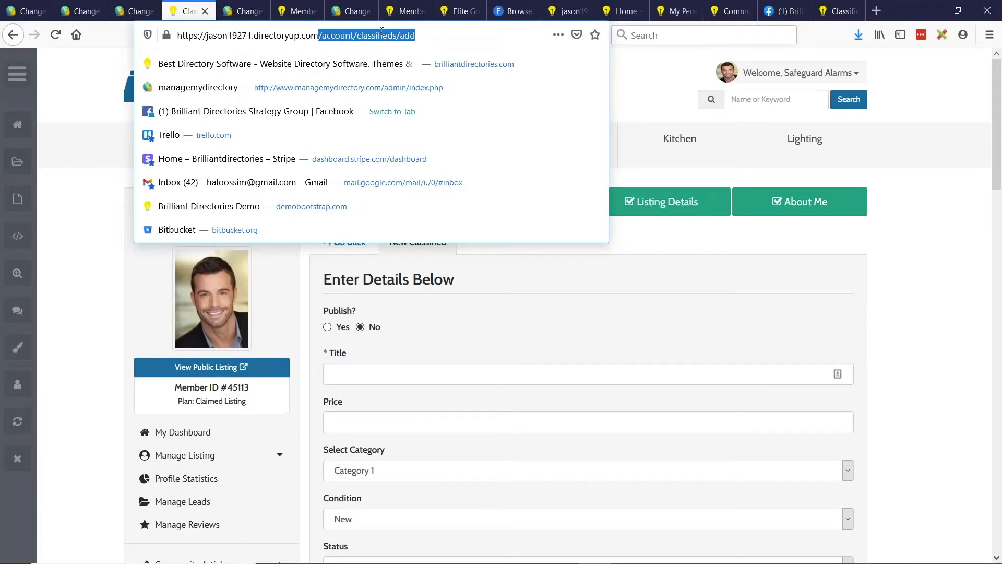
click(149, 13)
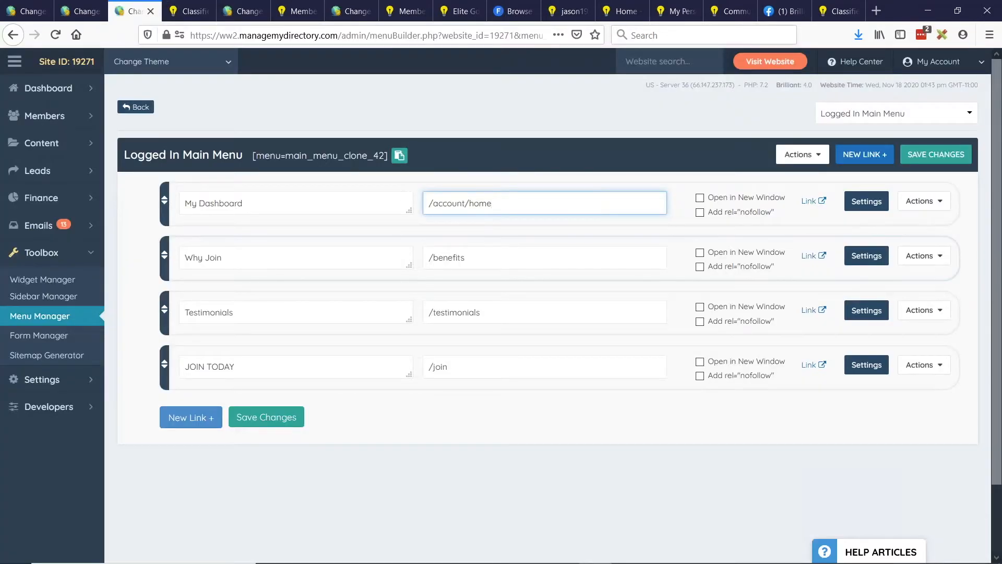
Change the Why Join link to Add New Classified with the URL /account/classifieds/add
triple_click(246, 261)
text(Add Ne)
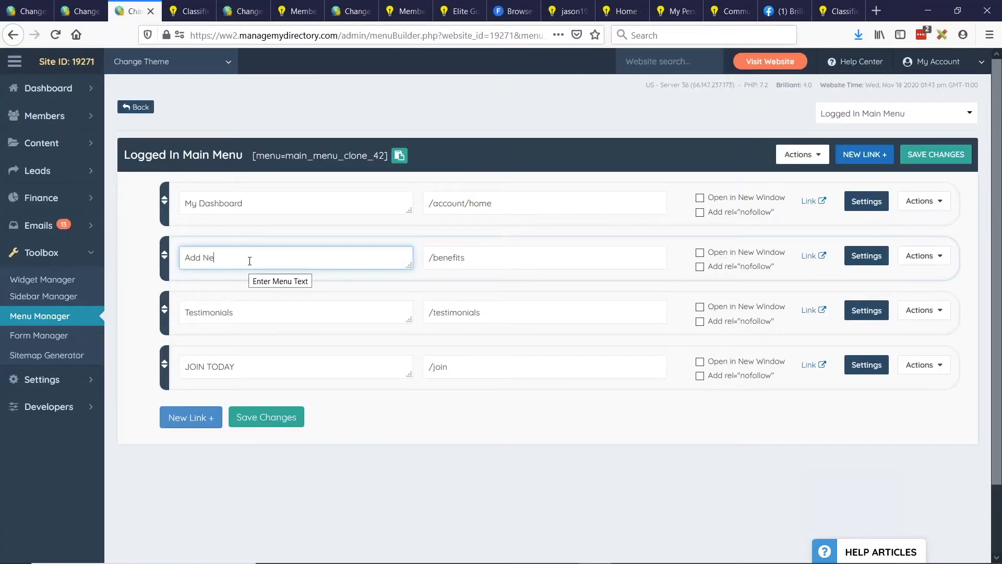
text(w Classified)
triple_click(454, 259)
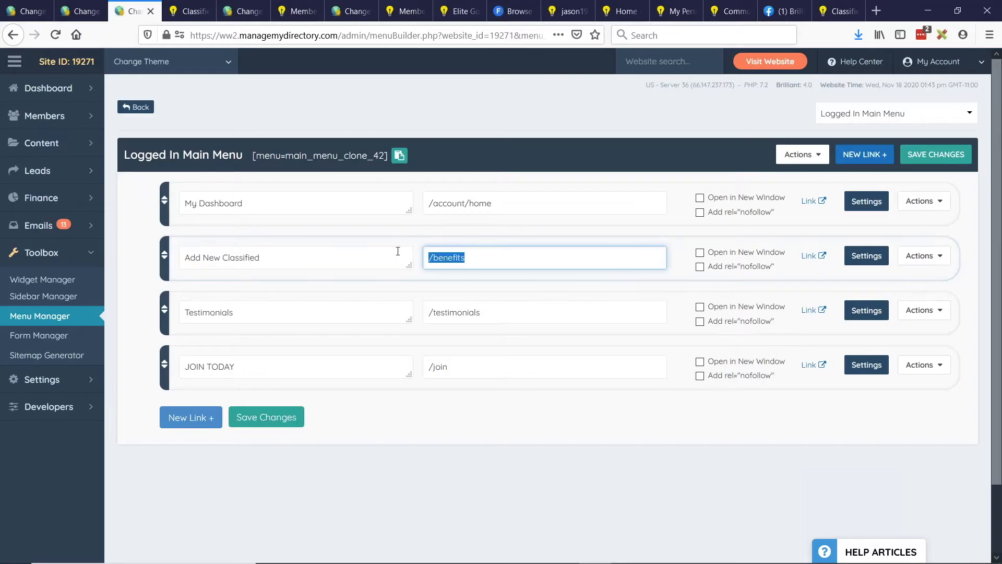
key(ctrl+v)
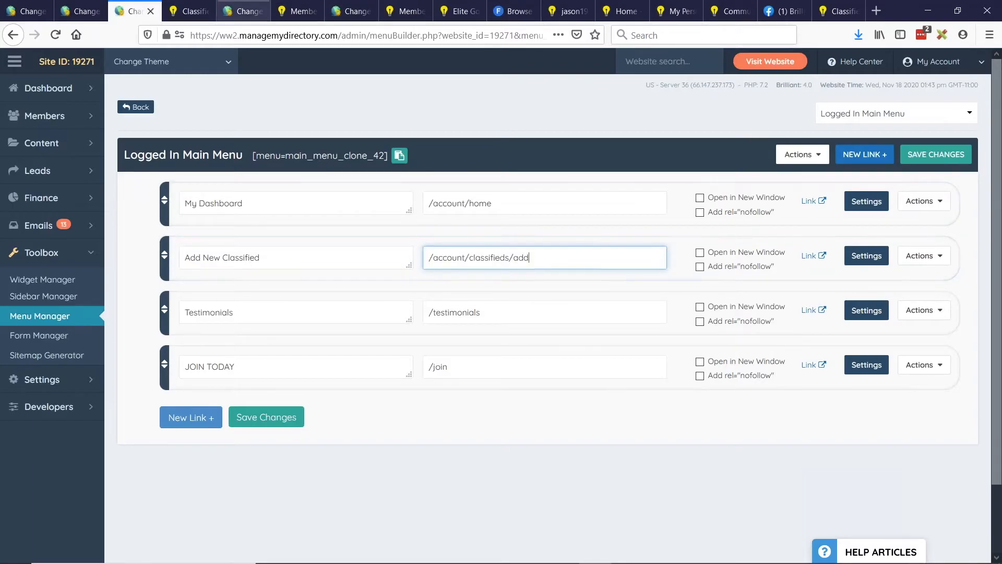
Change the Testimonials link to Find Matches with the URL /search_results
drag(268, 311, 144, 306)
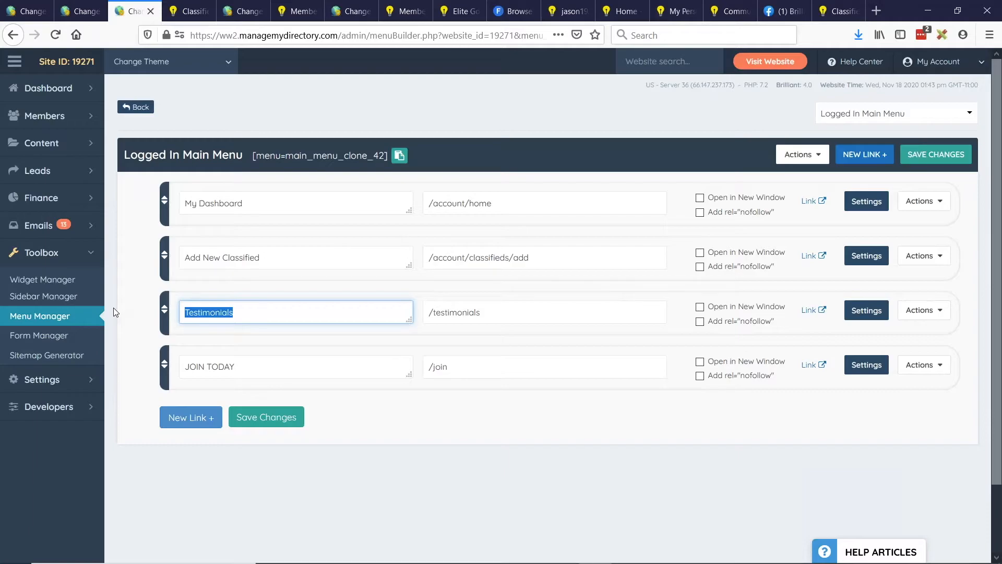
text(Find Matches)
double_click(557, 313)
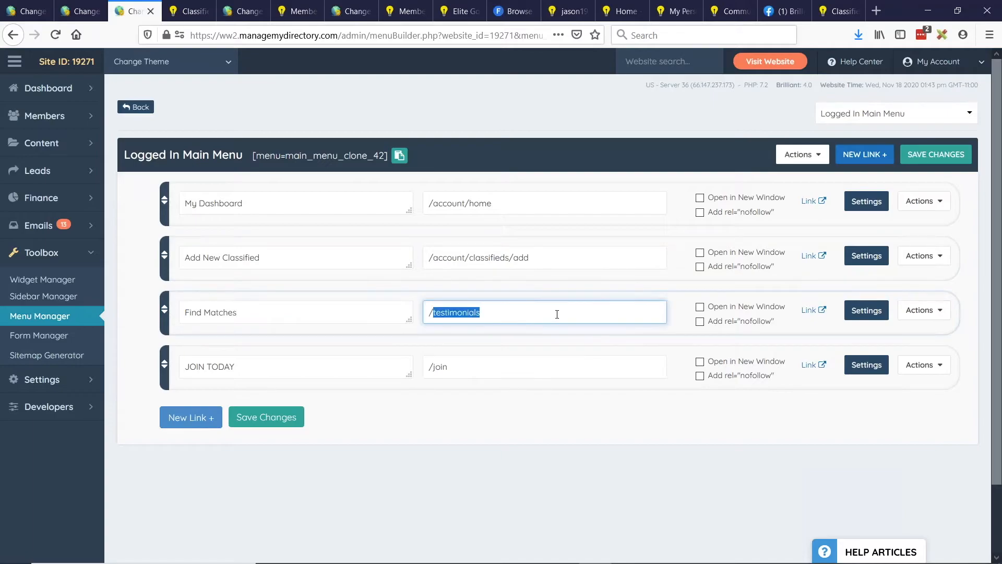
text(search_results)
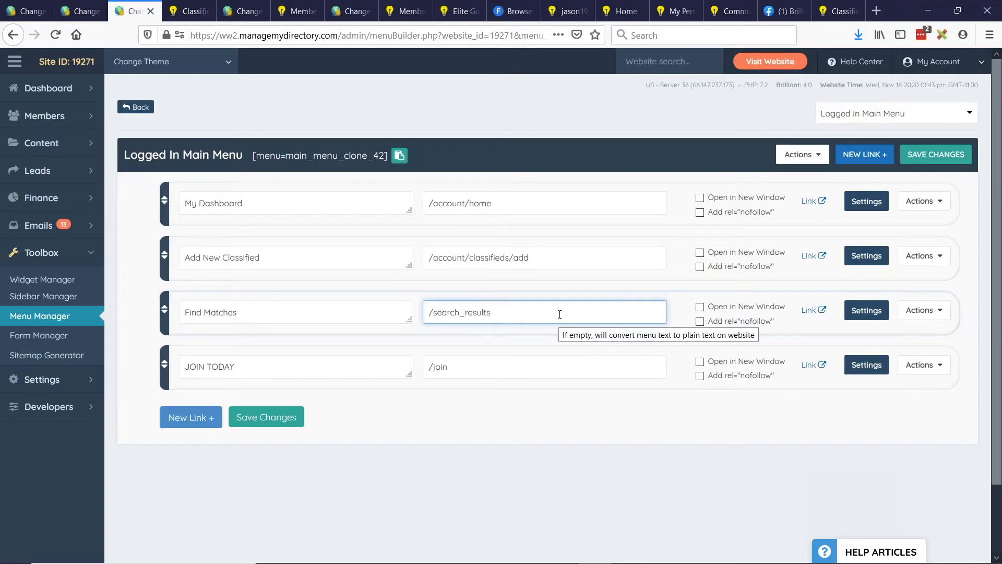
Change the JOIN TODAY link to Members-Only Content with the URL /members-only and save the menu
triple_click(267, 362)
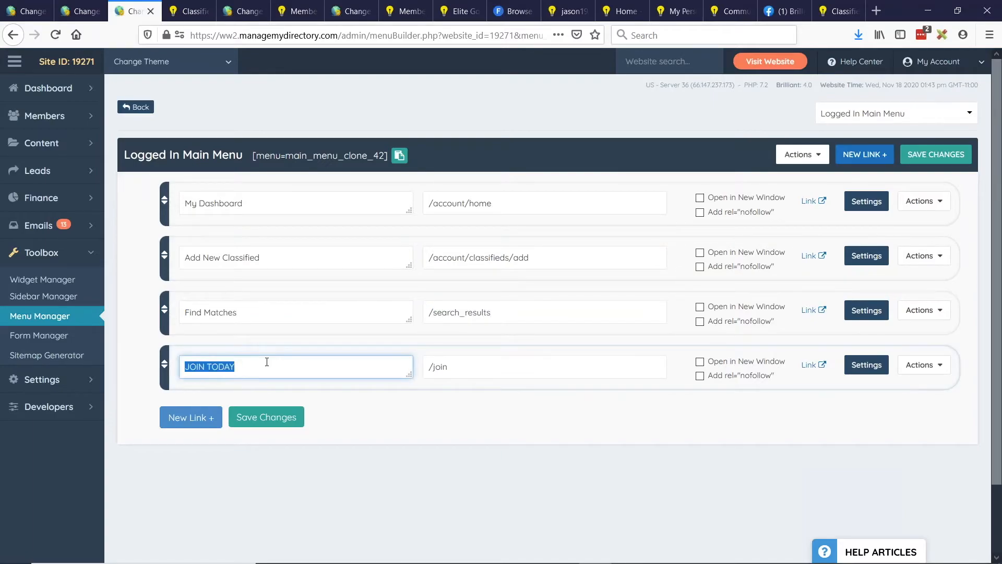
text(Members-)
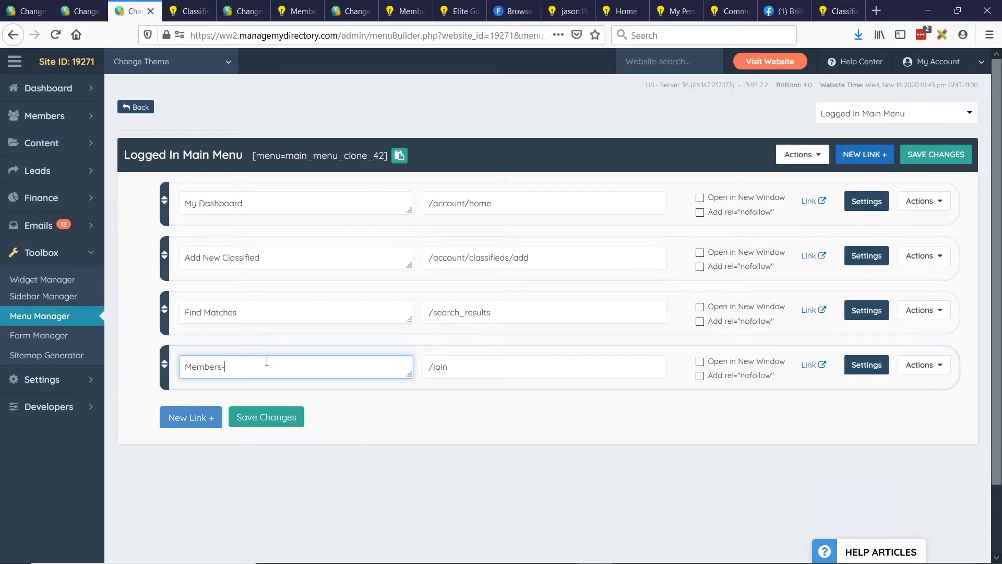
text(Only Content)
double_click(466, 361)
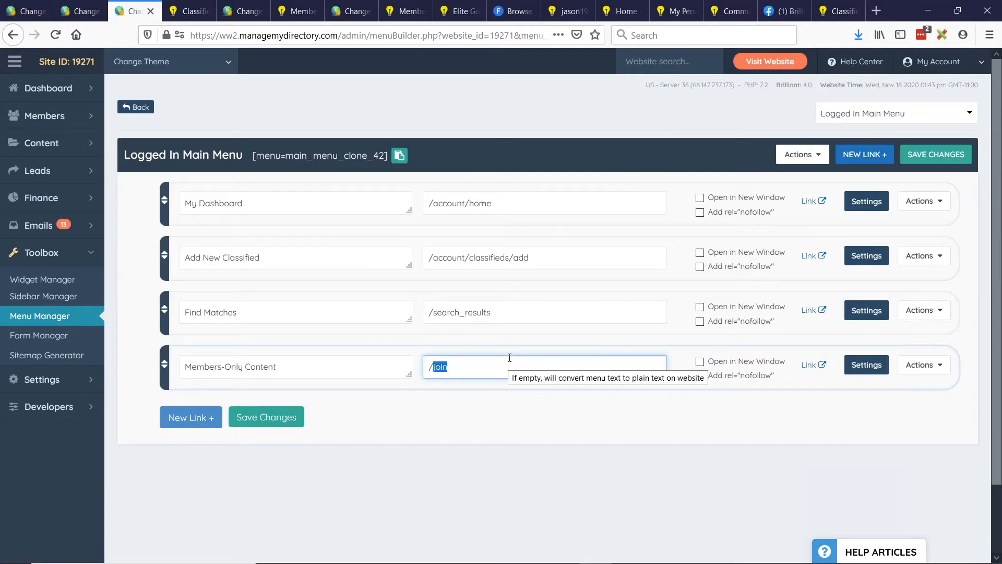
text(members-only)
click(282, 423)
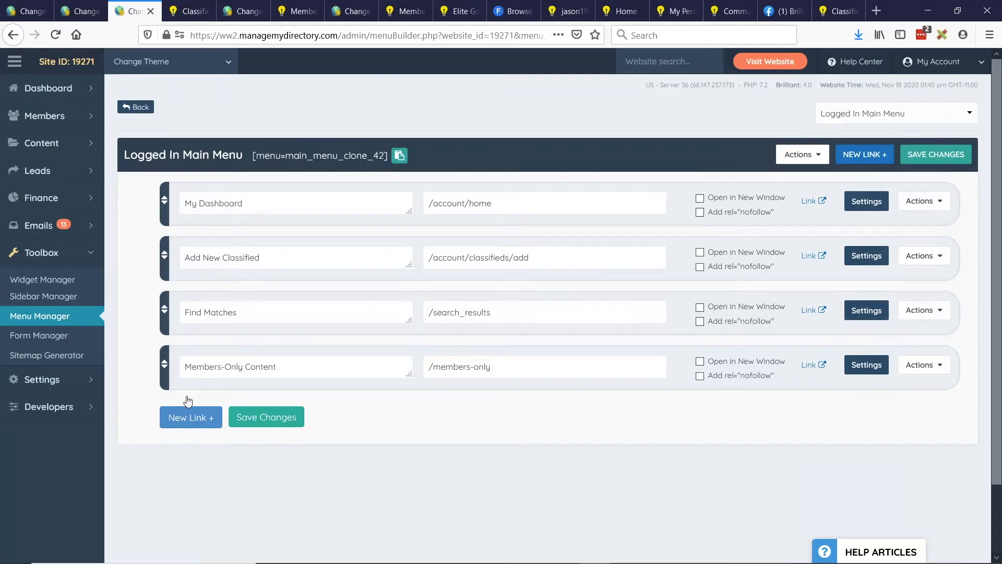
Go back to the list of all menus and review the Header Main Menu and Logged In Main Menu entries
click(34, 322)
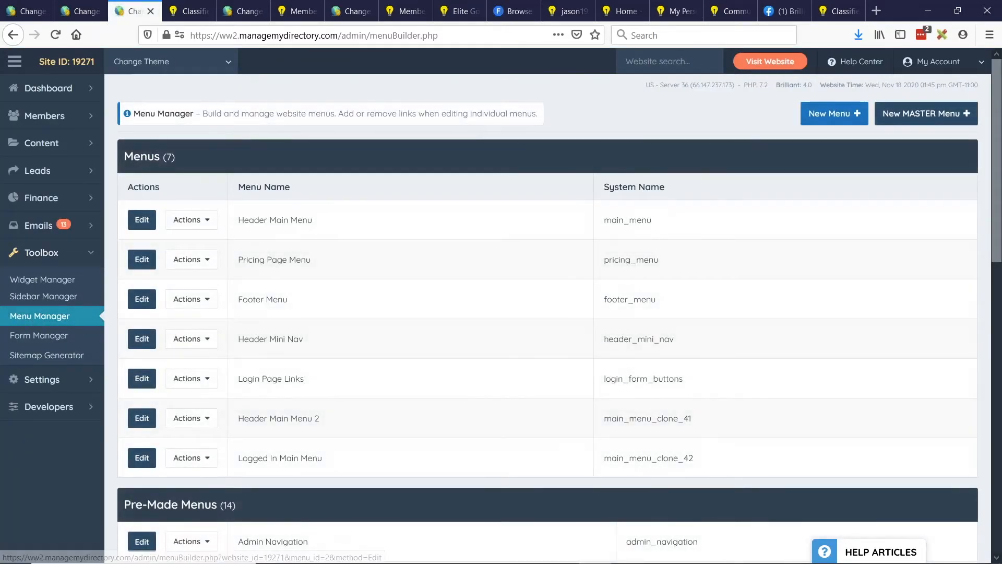
drag(244, 220, 316, 222)
drag(239, 457, 325, 458)
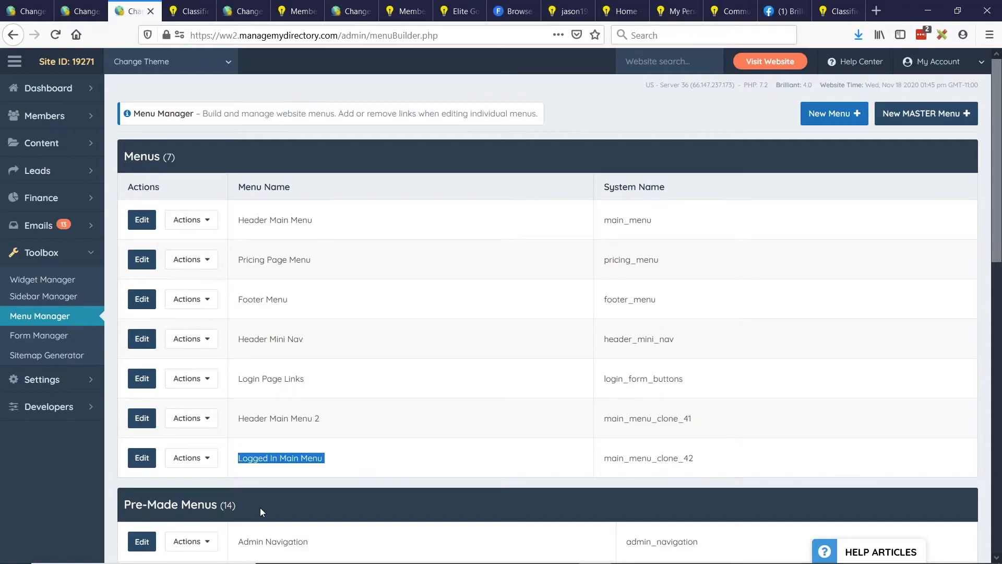
Open the Main Menu Design section of the design settings and locate the public and members main menu options
click(90, 384)
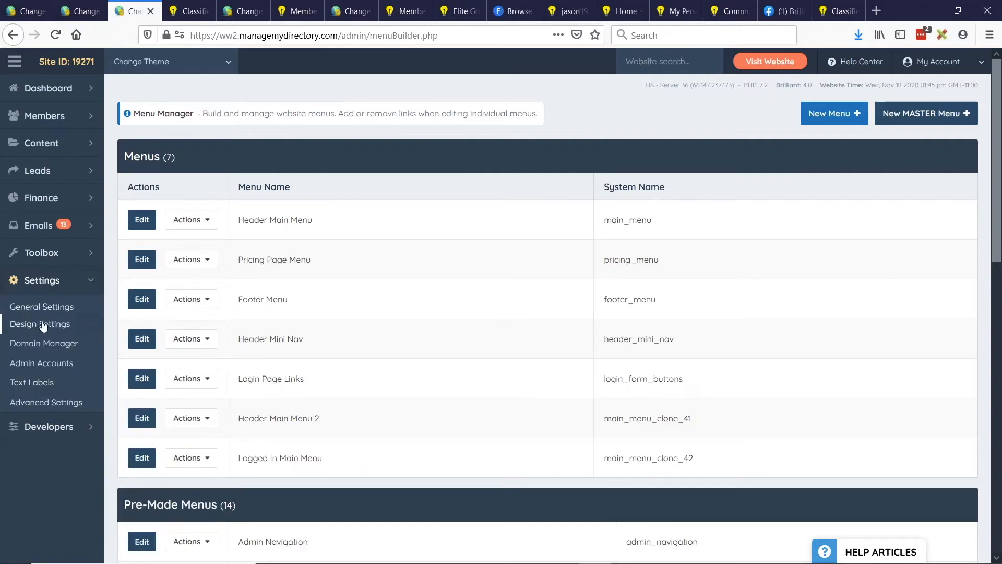
click(48, 327)
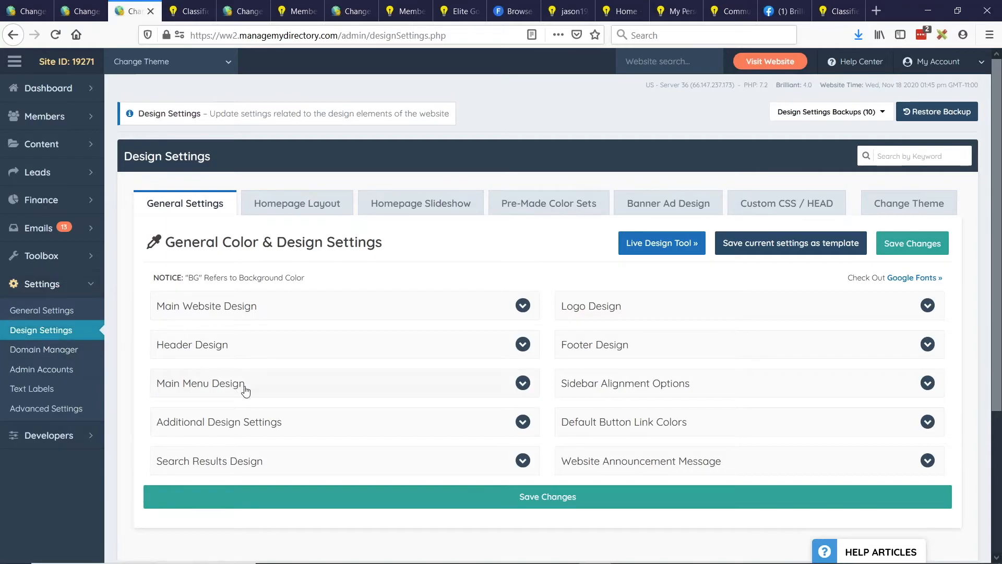
click(237, 389)
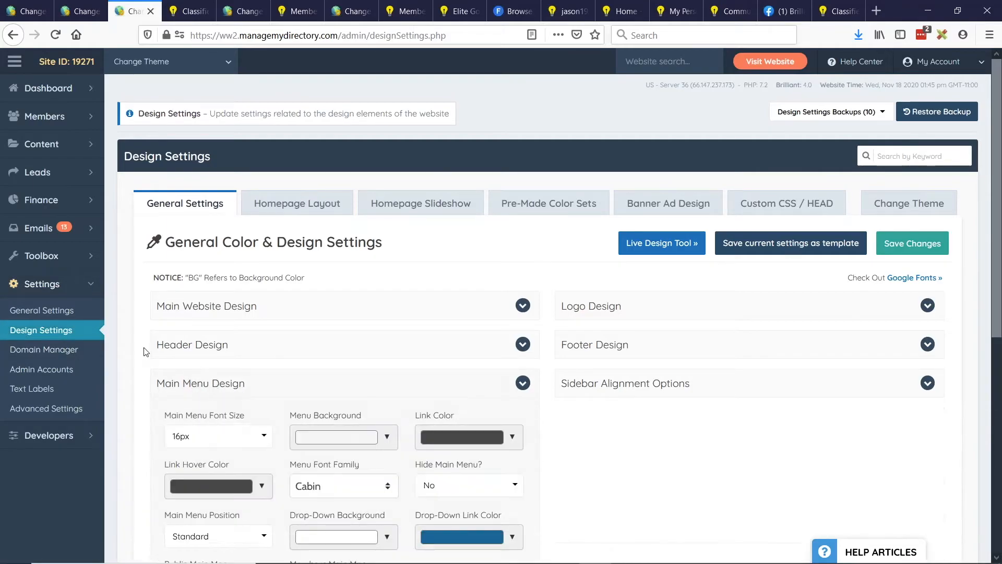
scroll(156, 361, down, 4)
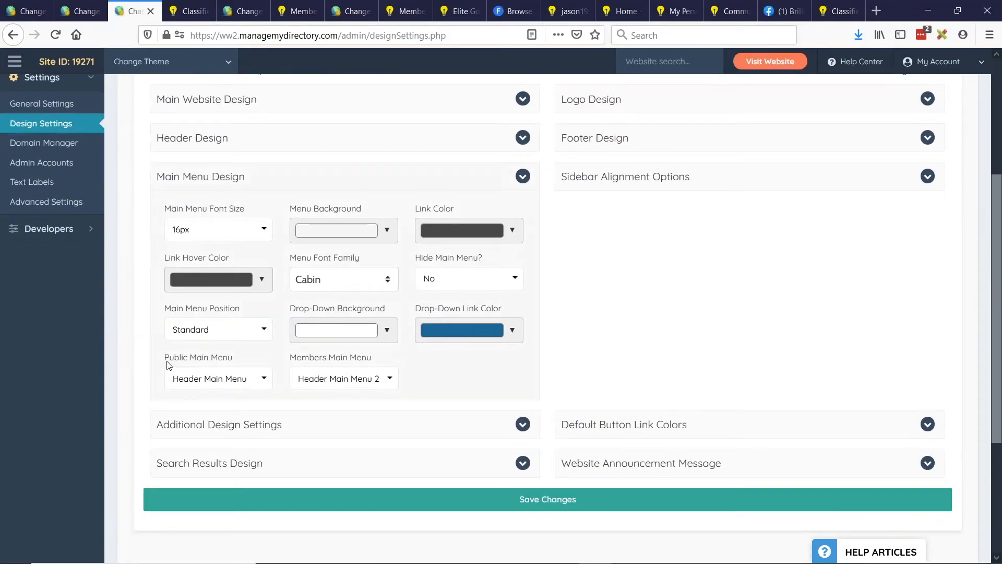
drag(164, 359, 376, 358)
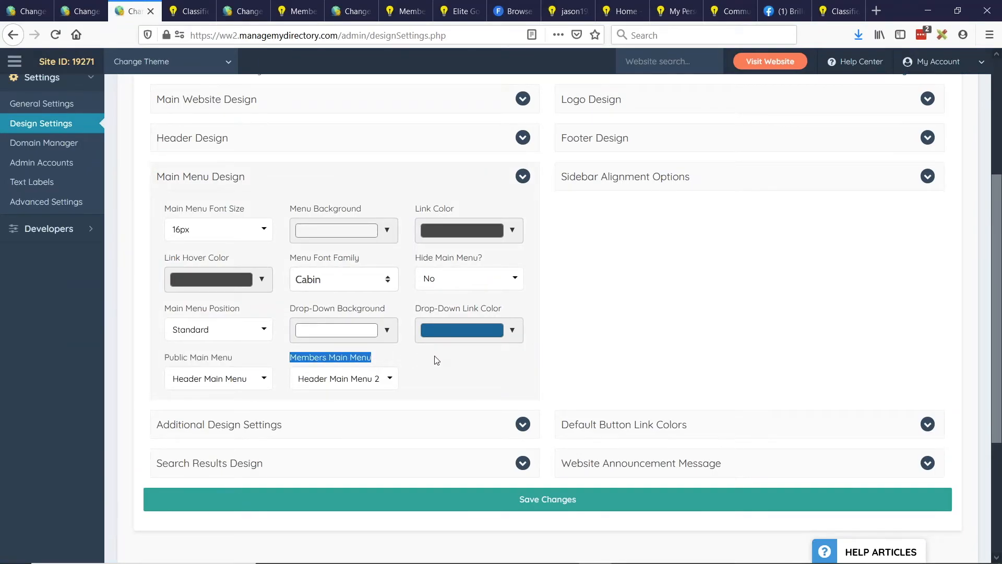
Choose Header Main Menu as the Public Main Menu and Logged In Main Menu as the Members Main Menu, and save the design settings
click(242, 382)
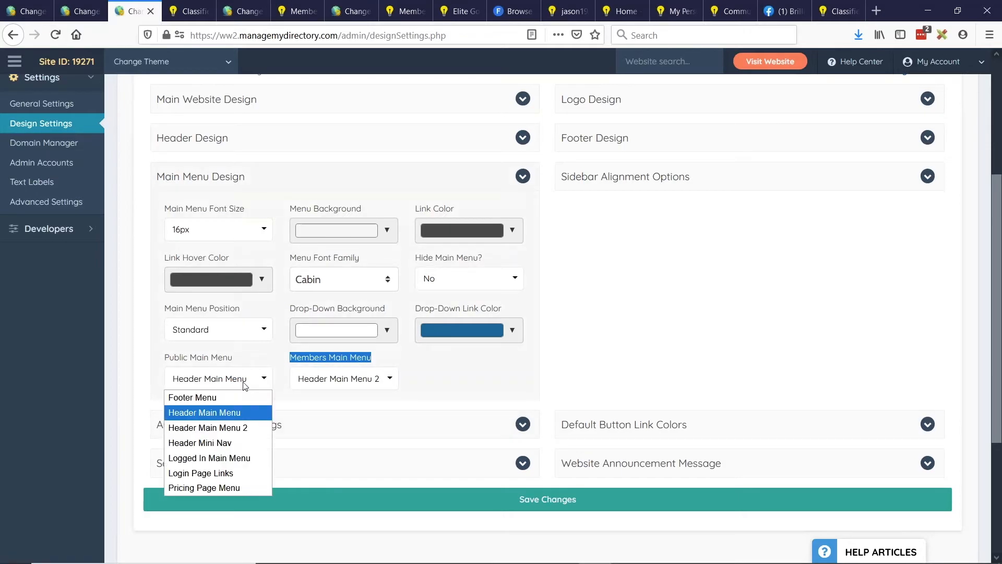
click(207, 413)
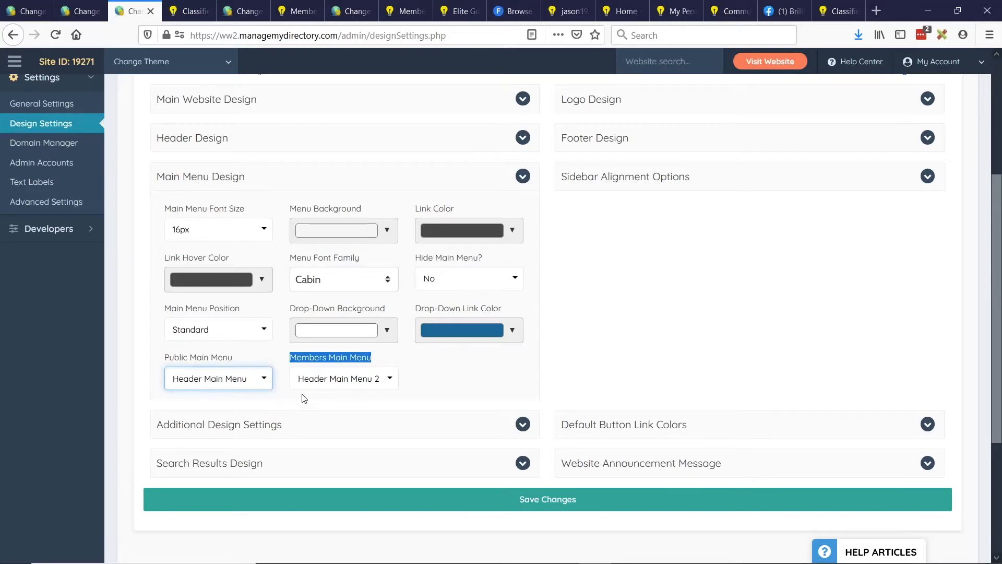
click(374, 387)
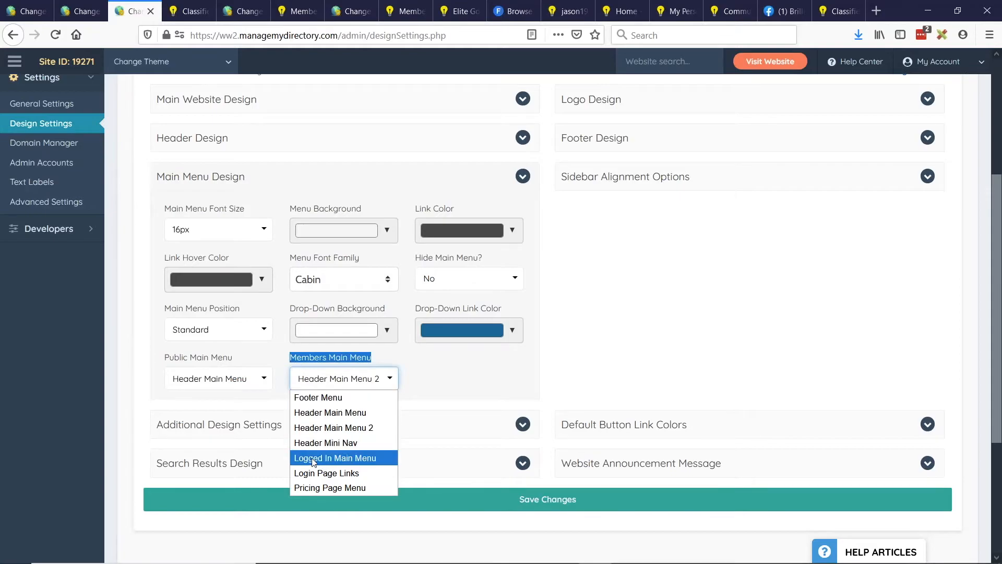
click(354, 459)
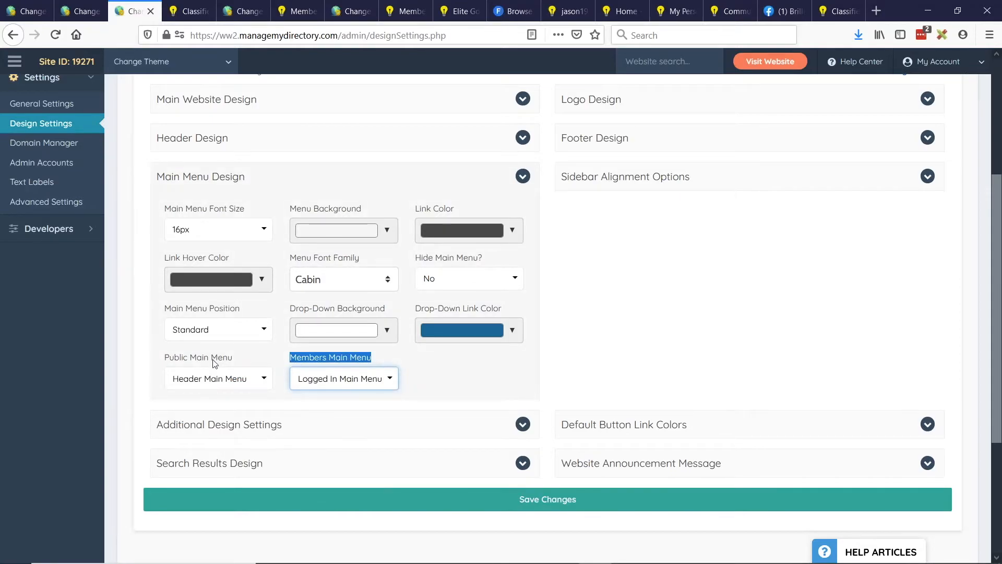
click(443, 502)
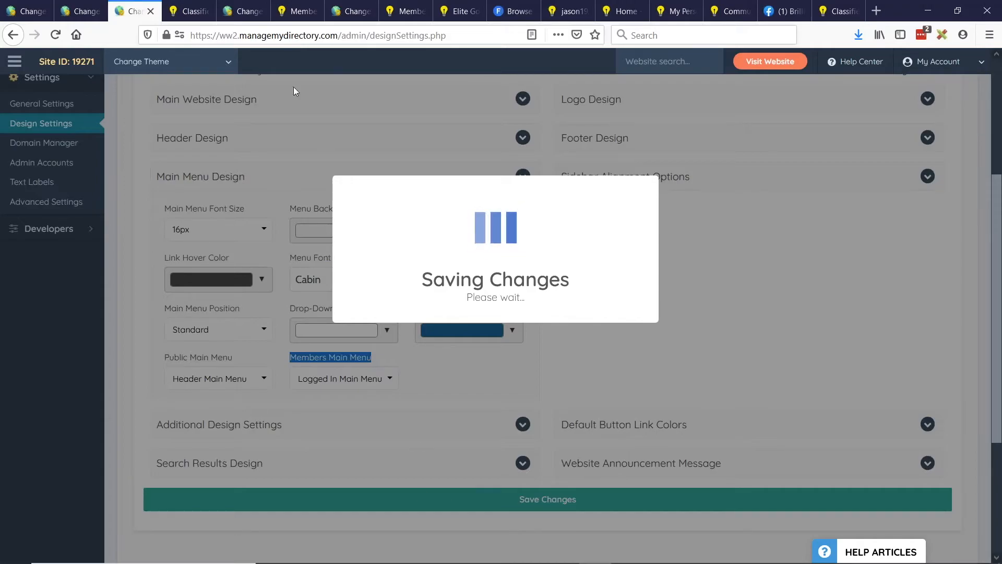
Reload the website as the logged-in member and test the My Dashboard, Add New Classified and Find Matches header links
click(198, 13)
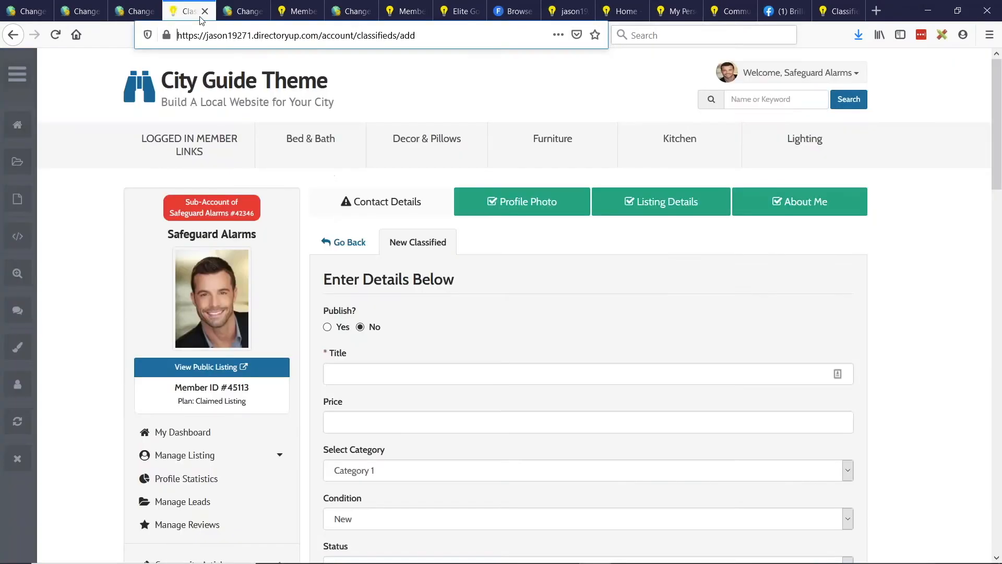
click(55, 35)
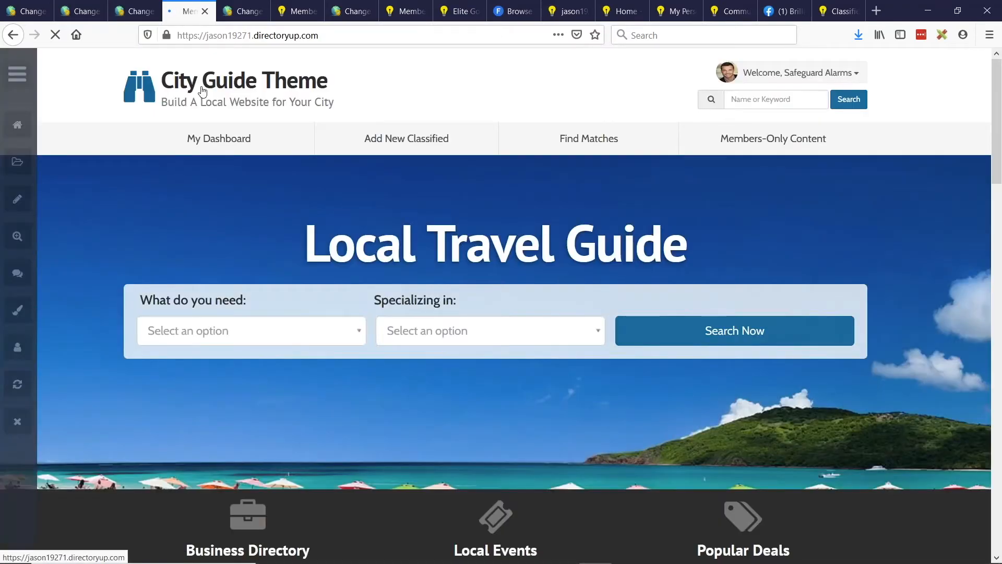
click(841, 73)
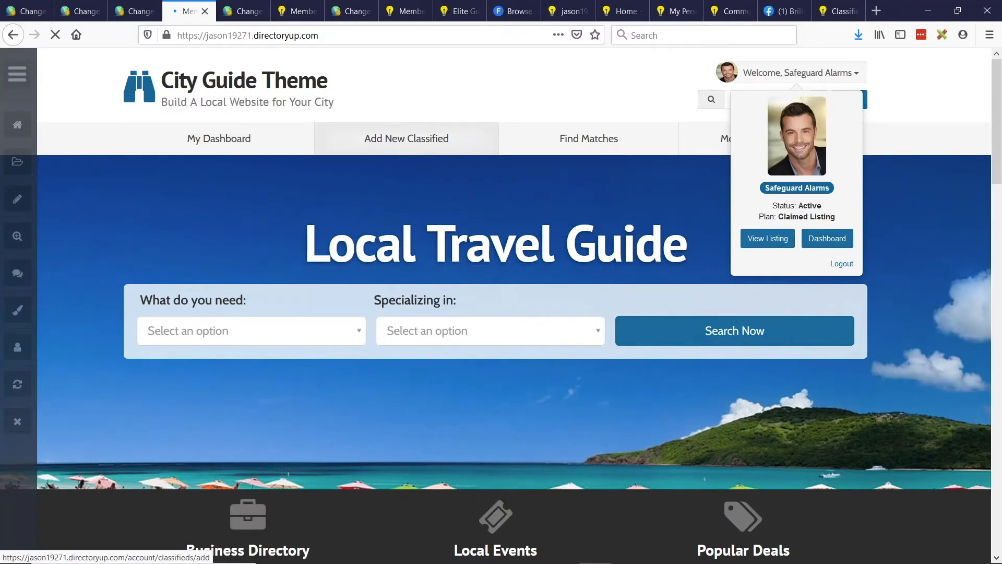
click(852, 72)
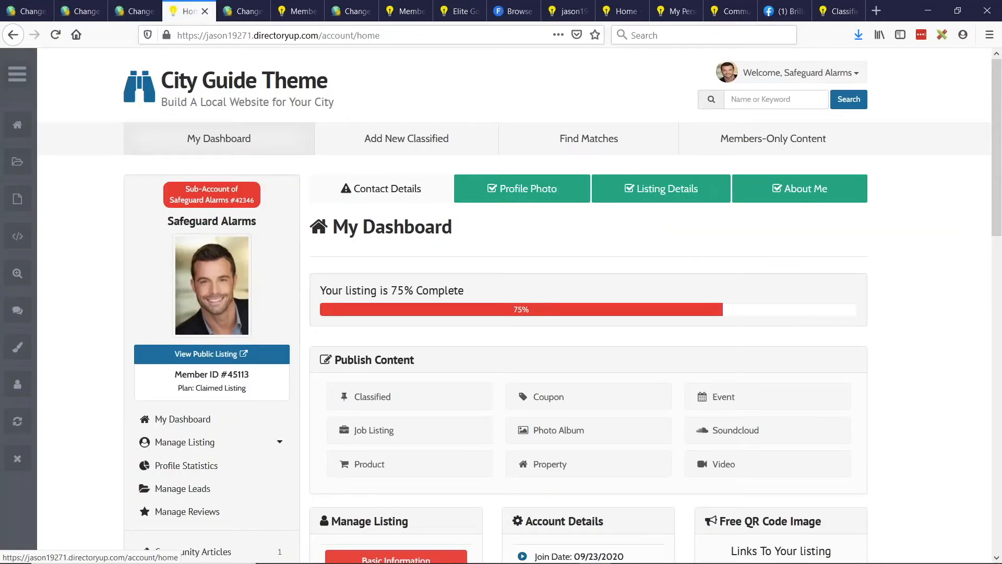
click(384, 151)
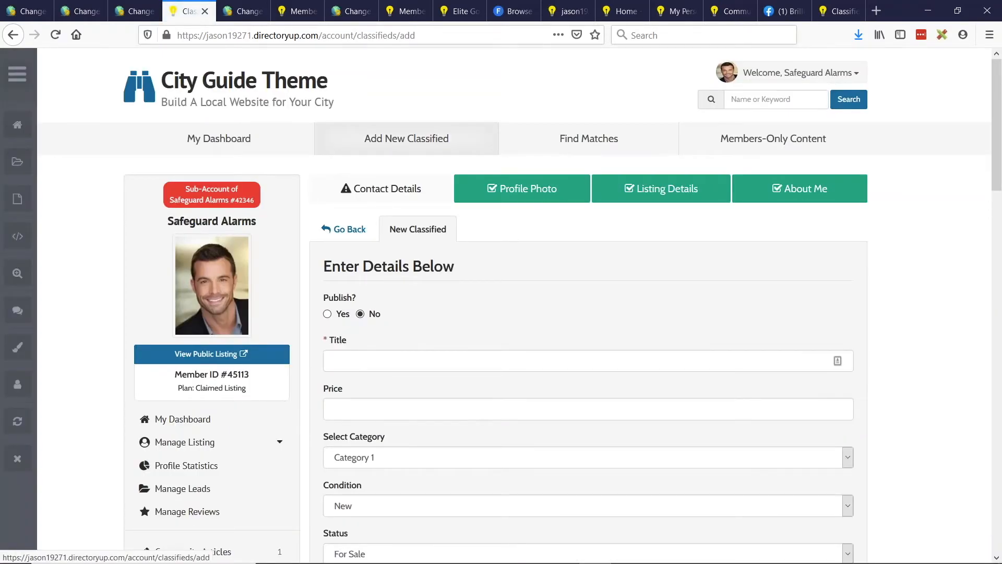
click(592, 150)
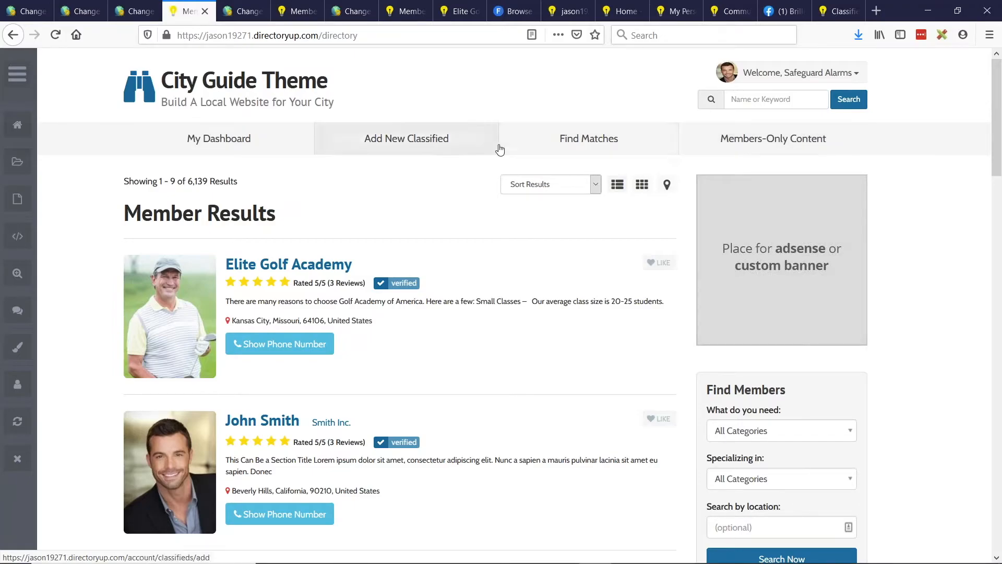
Return to the design settings and review the Public Main Menu and Members Main Menu assignments under Main Menu Design
click(133, 11)
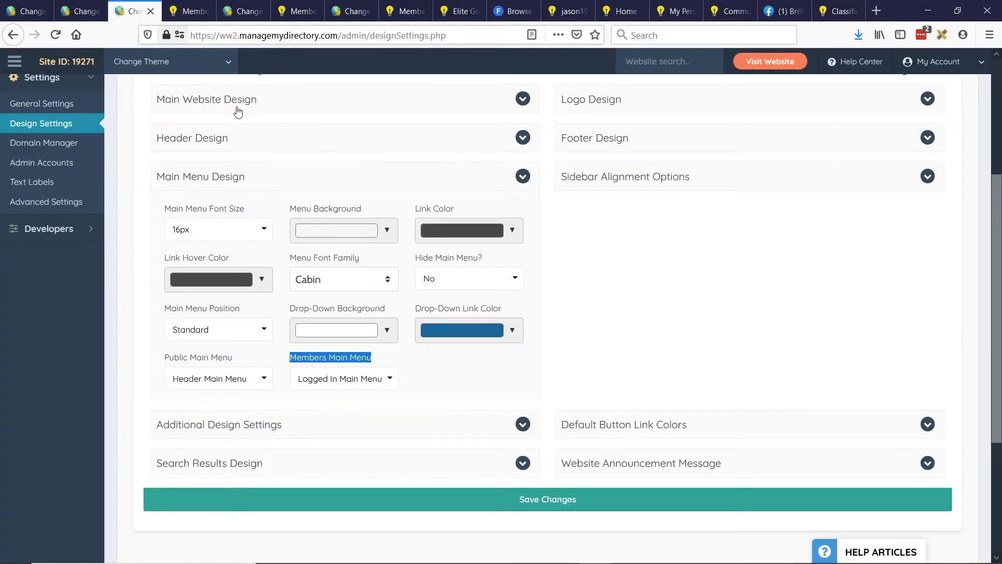
scroll(261, 224, down, 3)
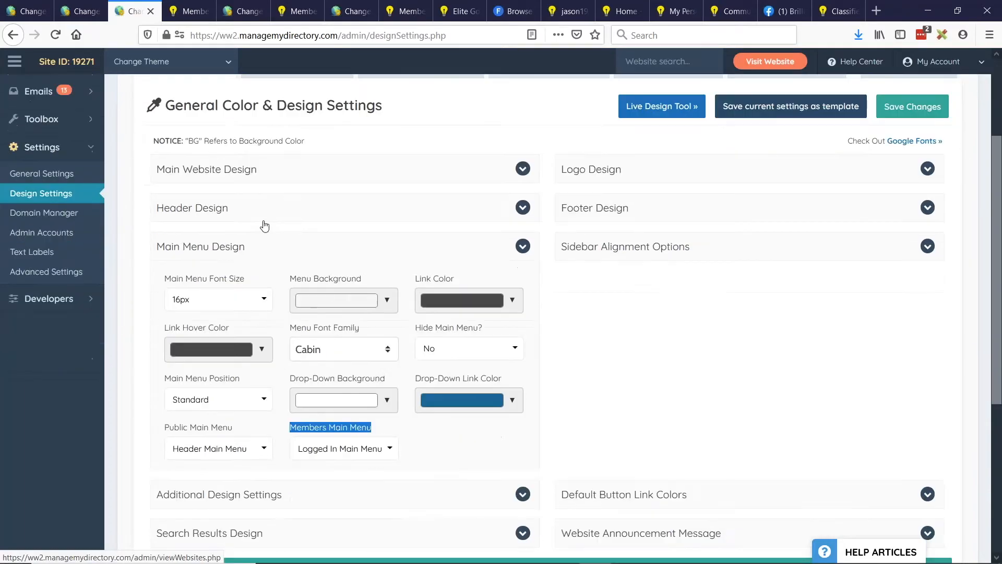
drag(165, 359, 230, 357)
drag(291, 358, 372, 358)
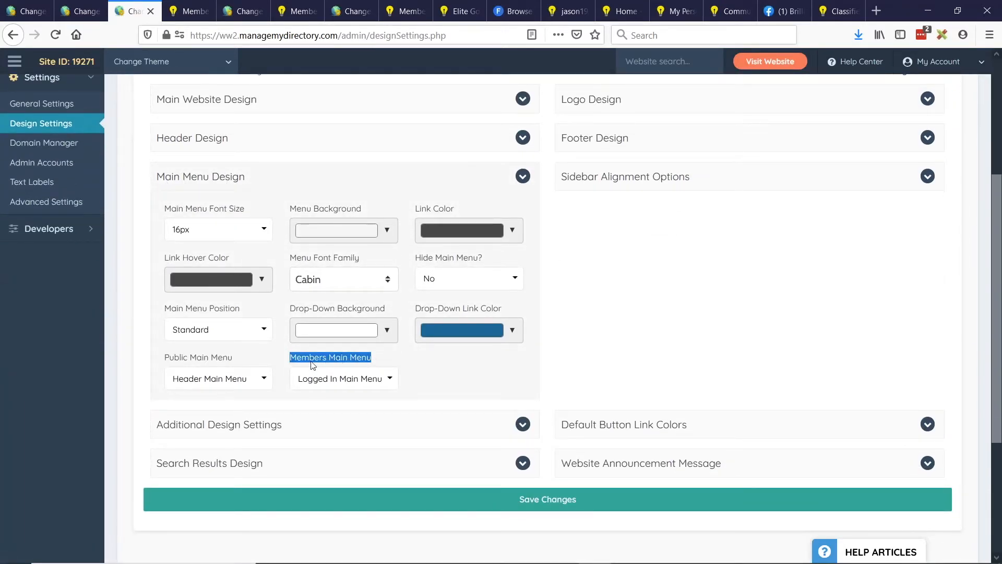
click(389, 359)
scroll(454, 365, up, 5)
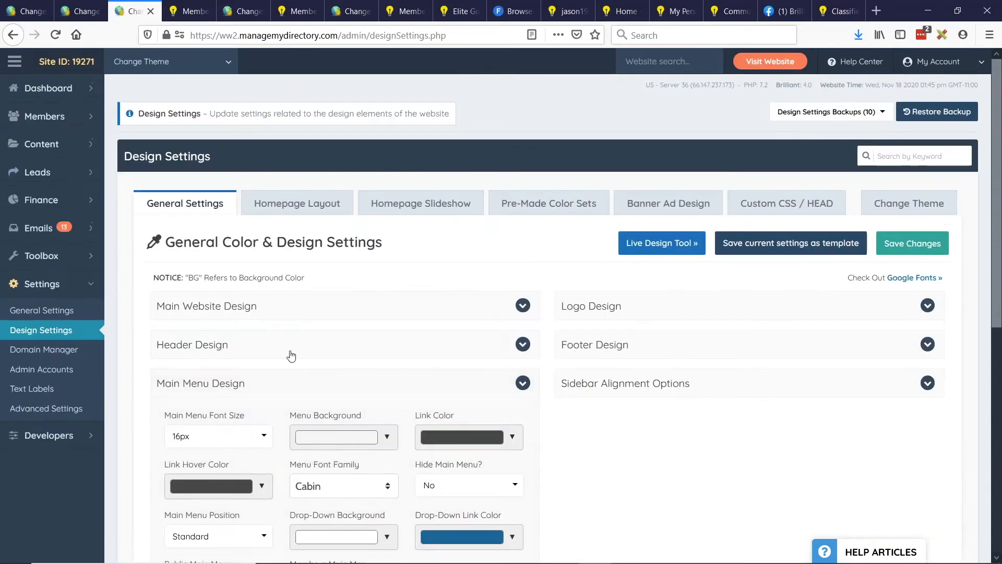
Open the Menu Manager to view the list of website menus
click(41, 256)
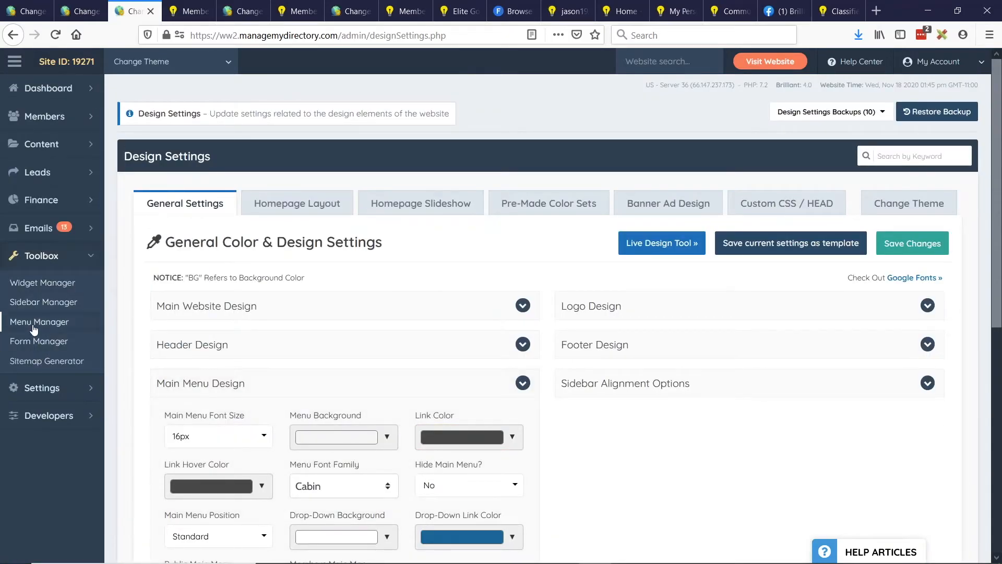
click(34, 327)
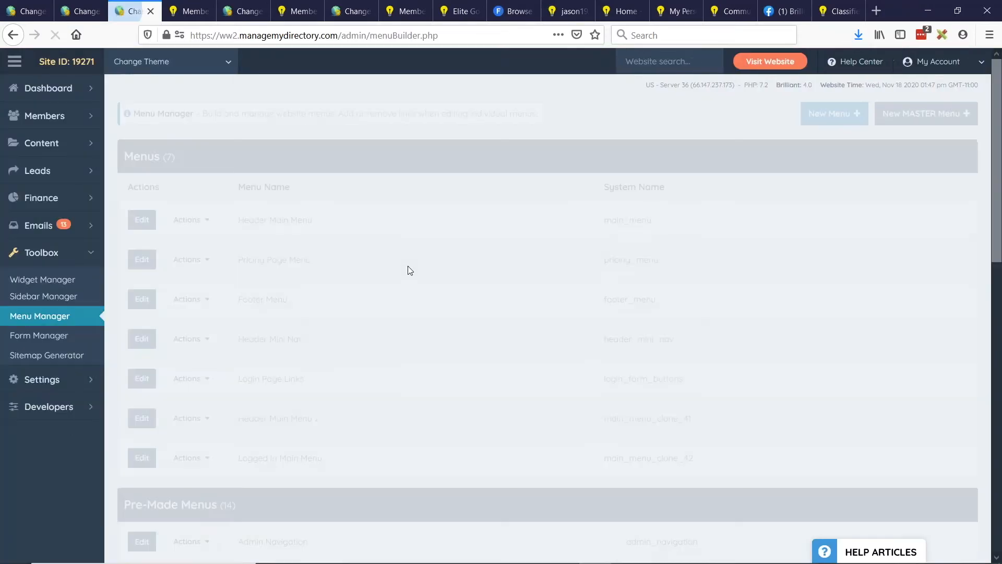
click(171, 224)
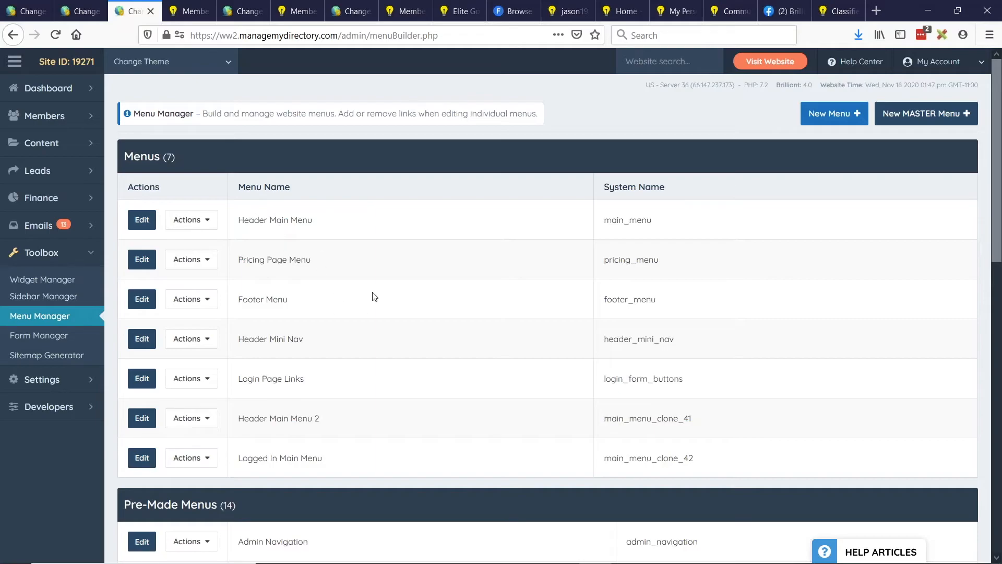
Switch to the Webinar Wednesday Lite presentation in Google Chrome, on the Custom Menus for Visitors vs. Members slide
key(alt+Tab)
key(alt+Tab)
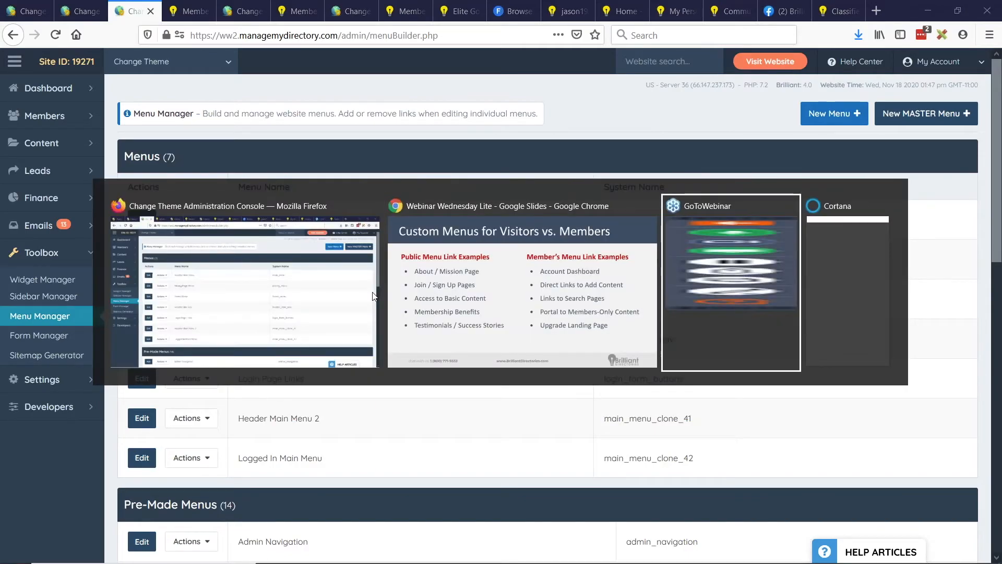
click(613, 312)
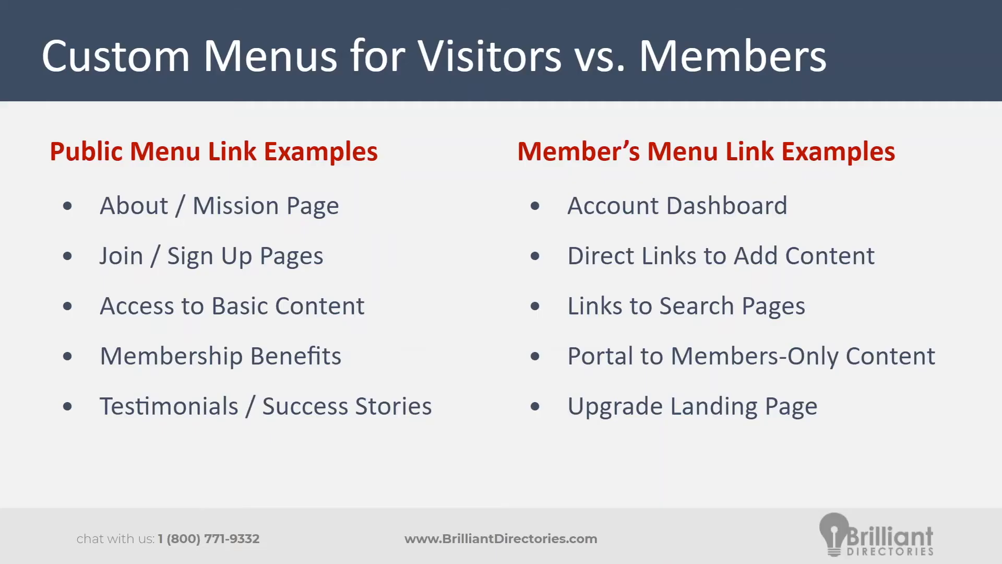
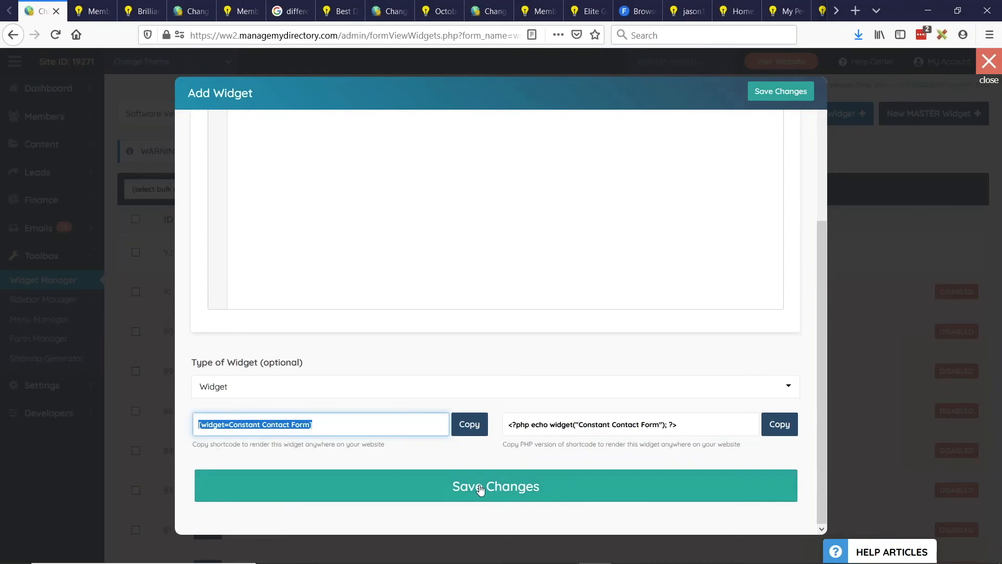
Copy the shortcode [widget=Constant Contact Form], save the new widget, and check its entry in the widget list
triple_click(241, 423)
key(ctrl+c)
click(472, 503)
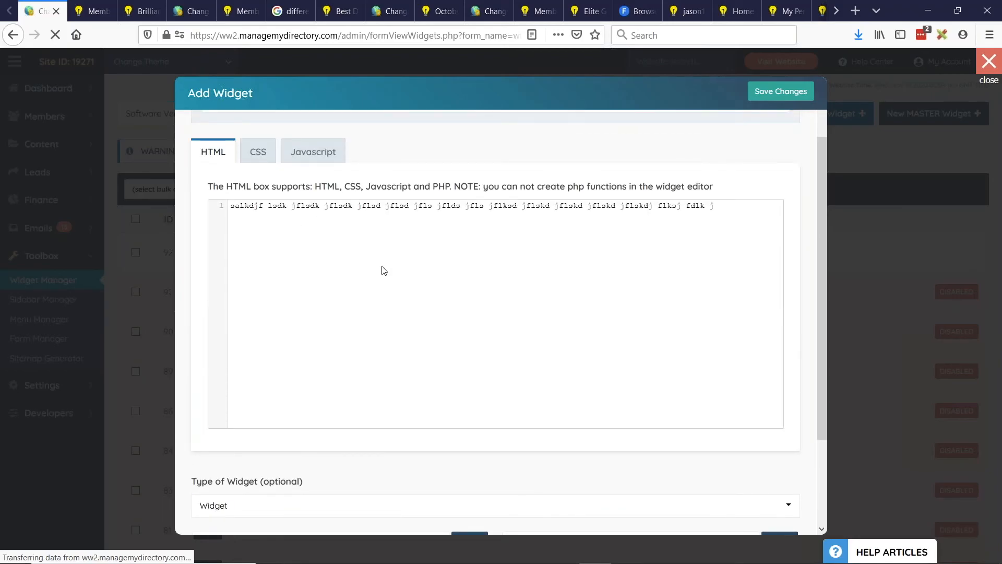
scroll(284, 226, up, 2)
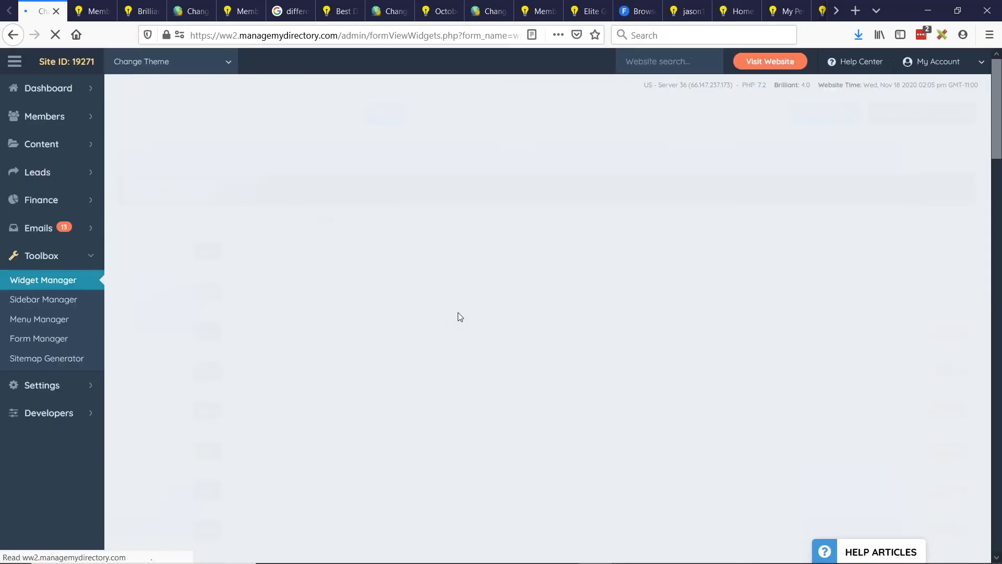
drag(304, 252, 410, 254)
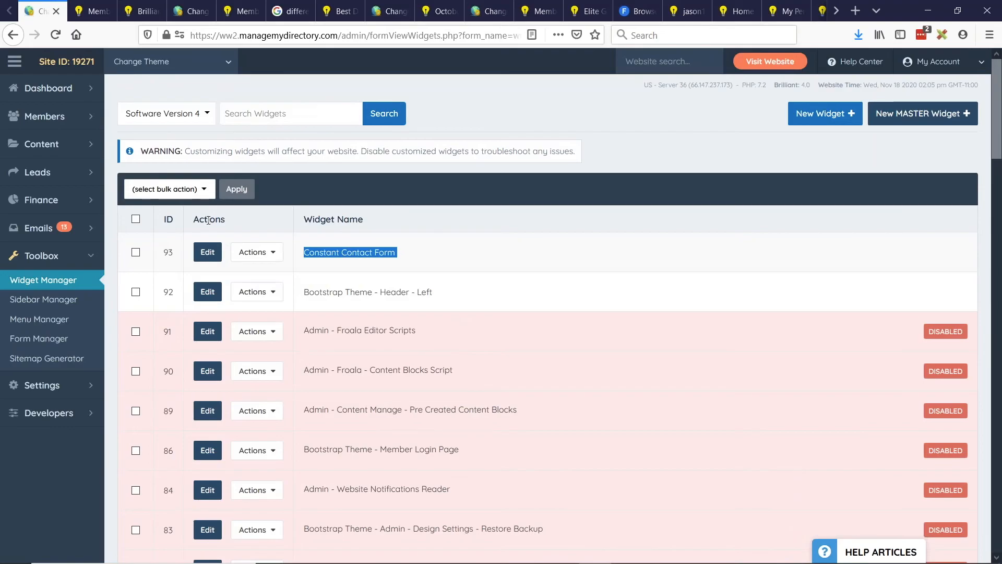
Start a new web page from the Web Page Builder in a separate tab and paste [widget=Constant Contact Form] into its content
mouse_move(77, 149)
click(139, 143)
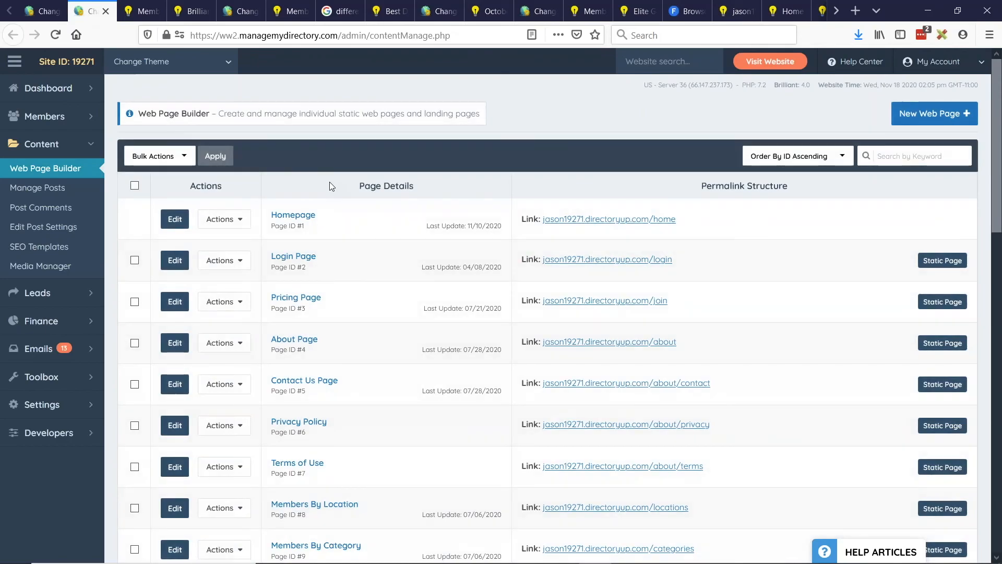
click(930, 116)
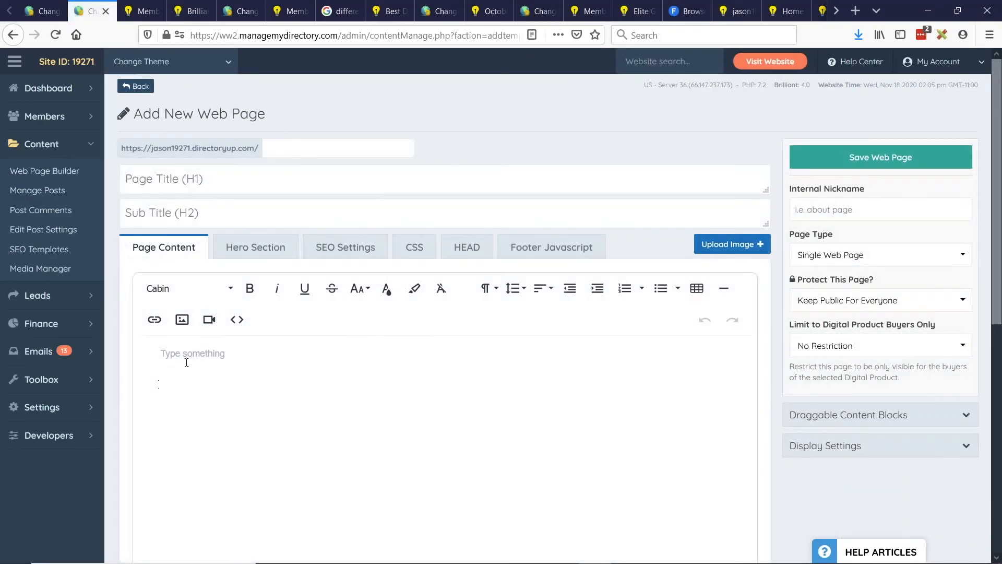
click(187, 362)
key(ctrl+v)
drag(272, 357, 146, 356)
triple_click(195, 355)
key(ctrl+c)
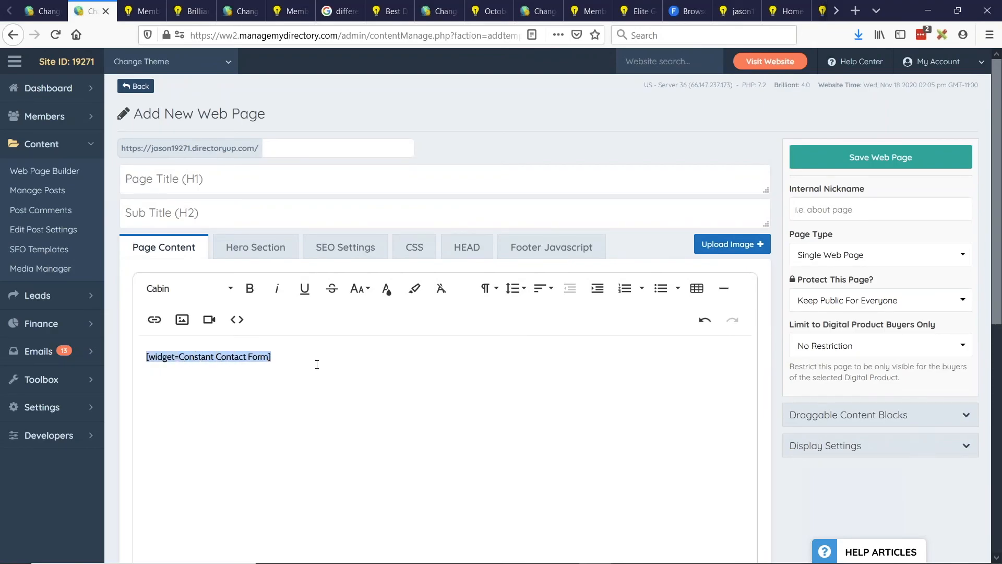
Clear the shortcode from the page content and insert a Text with Image Right content block
key(BackSpace)
click(868, 415)
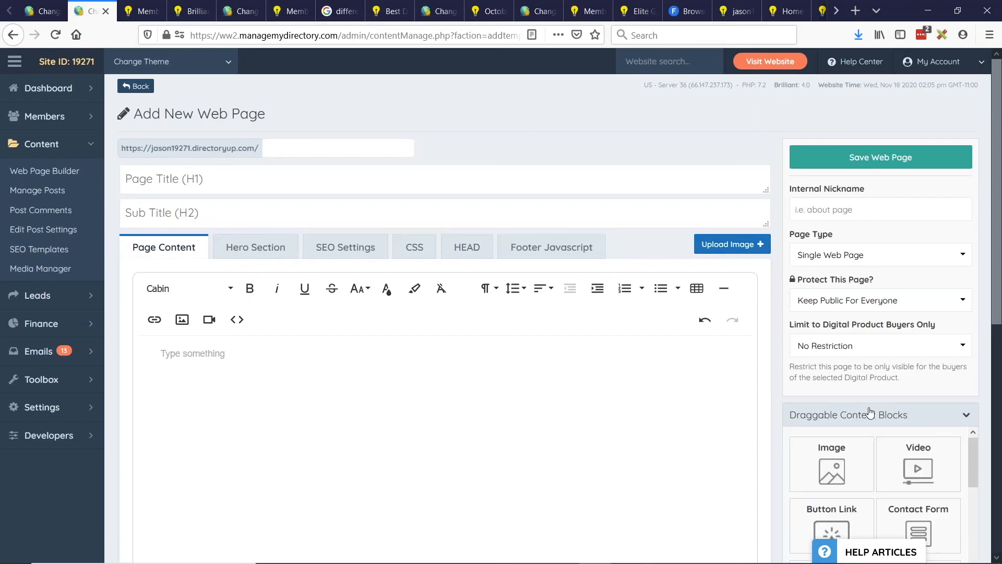
scroll(898, 392, down, 5)
scroll(883, 294, down, 2)
scroll(883, 294, down, 1)
drag(905, 326, 531, 303)
scroll(530, 303, up, 3)
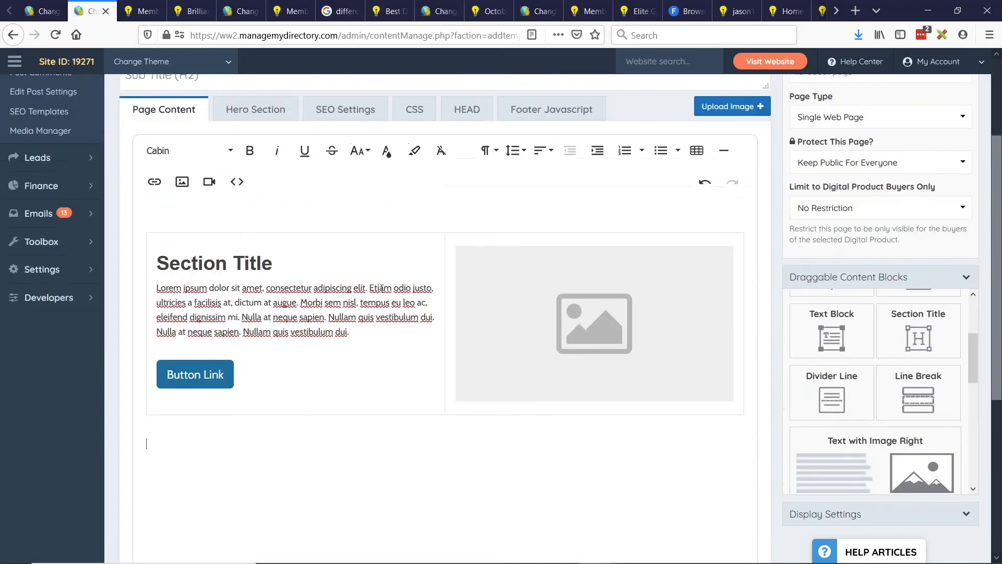
Replace the block's placeholder image with the shortcode [widget=Constant Contact Form]
click(578, 316)
key(Delete)
key(ctrl+v)
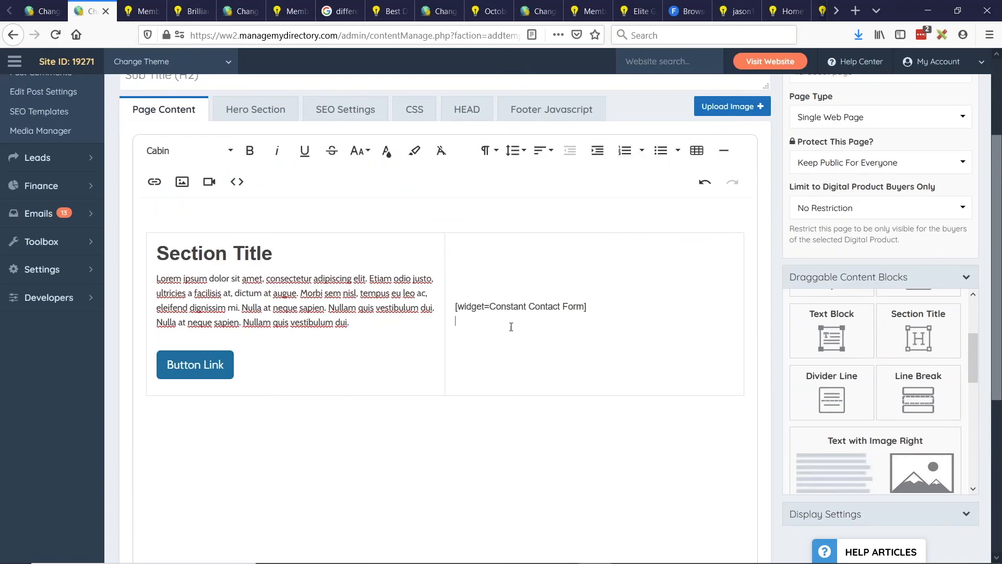
scroll(575, 347, up, 1)
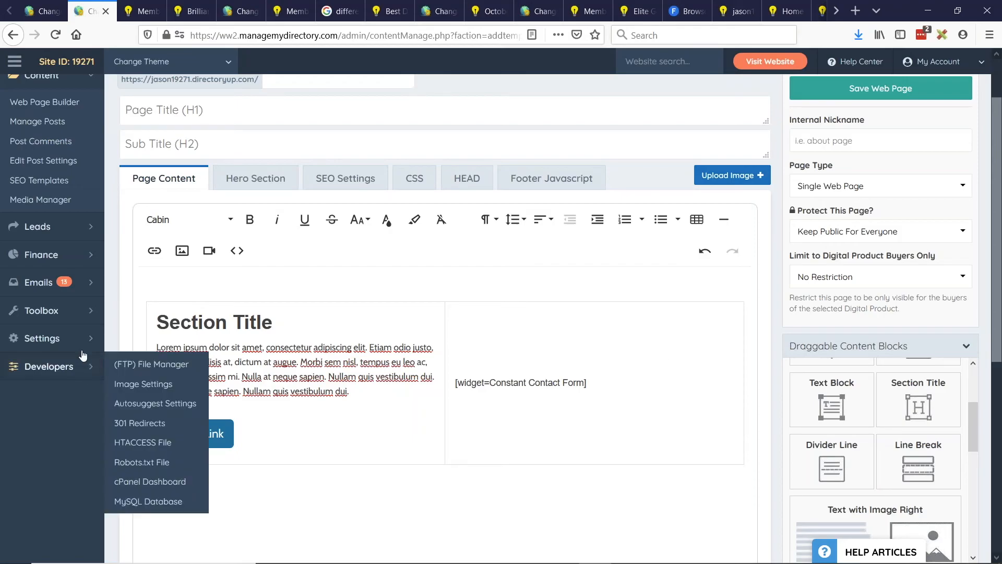
Open the Custom CSS / HEAD section of the design settings and examine the Additional HEAD Code and Additional Footer Code areas
click(99, 342)
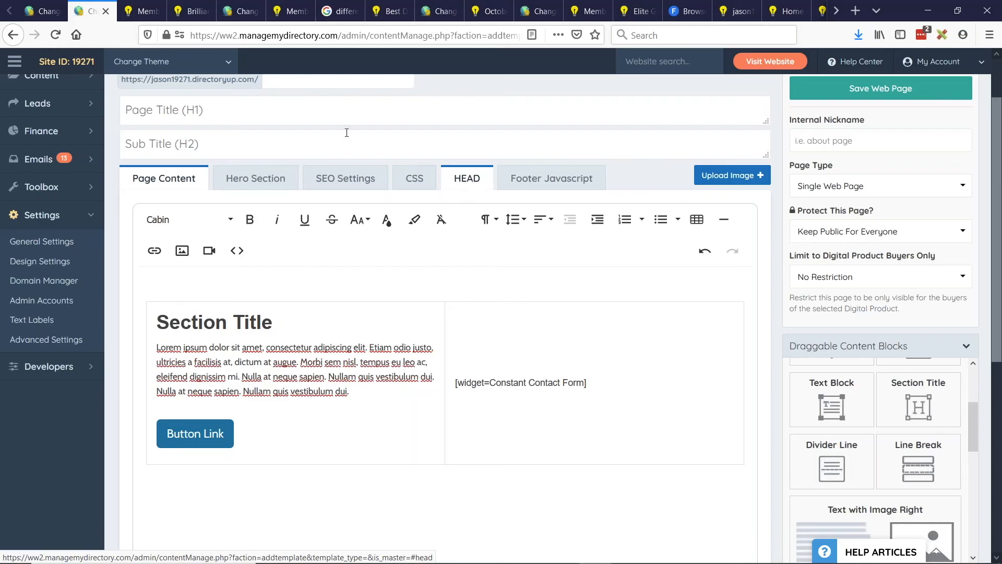
click(35, 267)
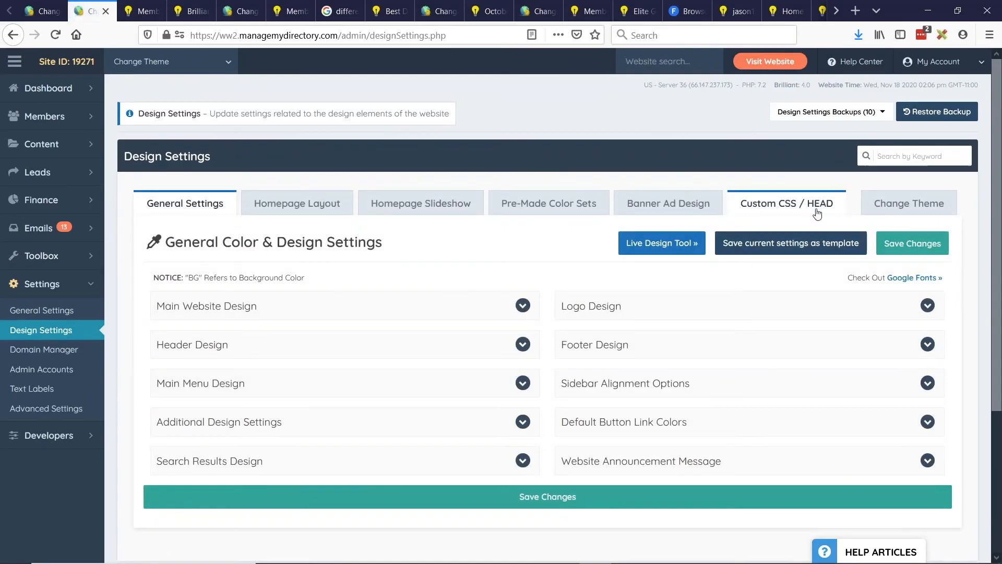
click(797, 215)
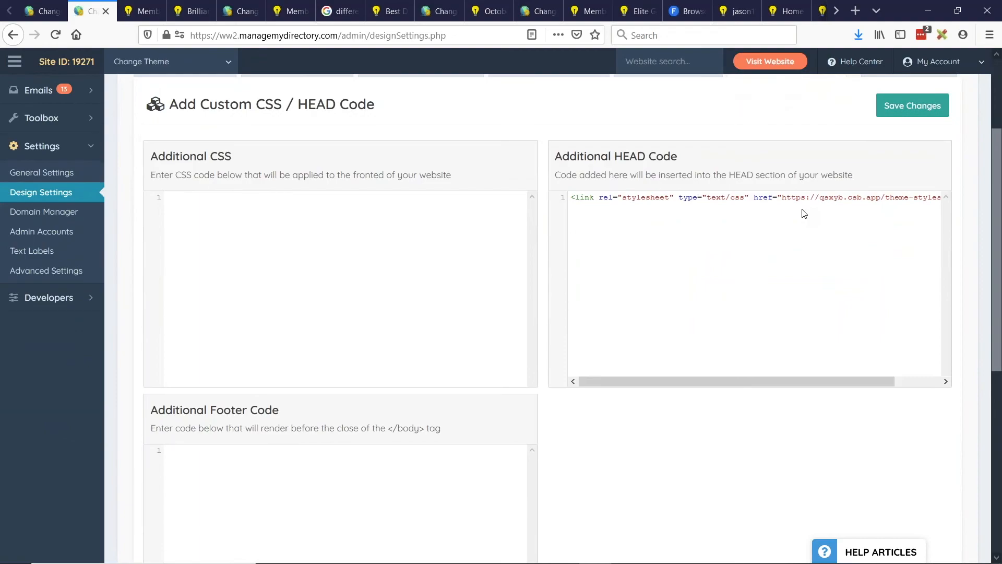
mouse_move(618, 157)
mouse_down()
mouse_move(701, 157)
mouse_move(621, 152)
mouse_up()
scroll(682, 246, down, 3)
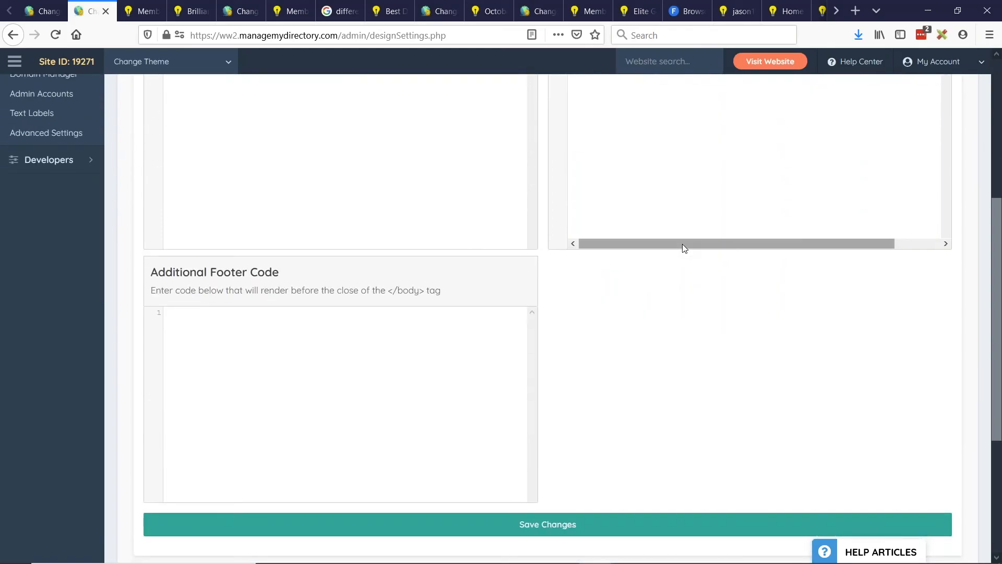
scroll(682, 244, up, 5)
scroll(609, 201, down, 5)
drag(151, 272, 258, 272)
click(244, 273)
double_click(230, 272)
scroll(674, 230, up, 3)
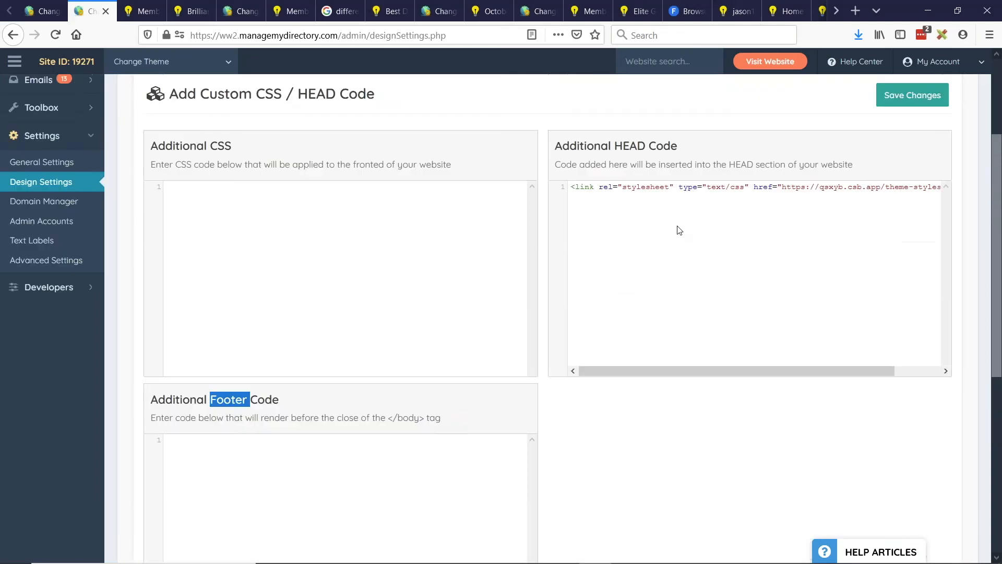
Replace the Additional HEAD Code with the sample text sdfsdfsdfsdfsdf, and clear the field
click(671, 228)
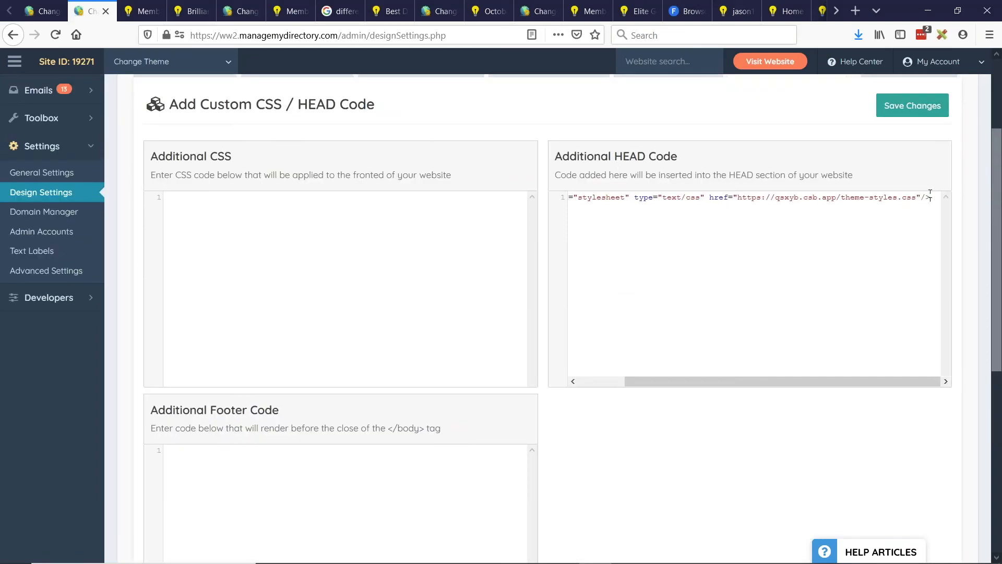
key(Home)
key(ctrl+a)
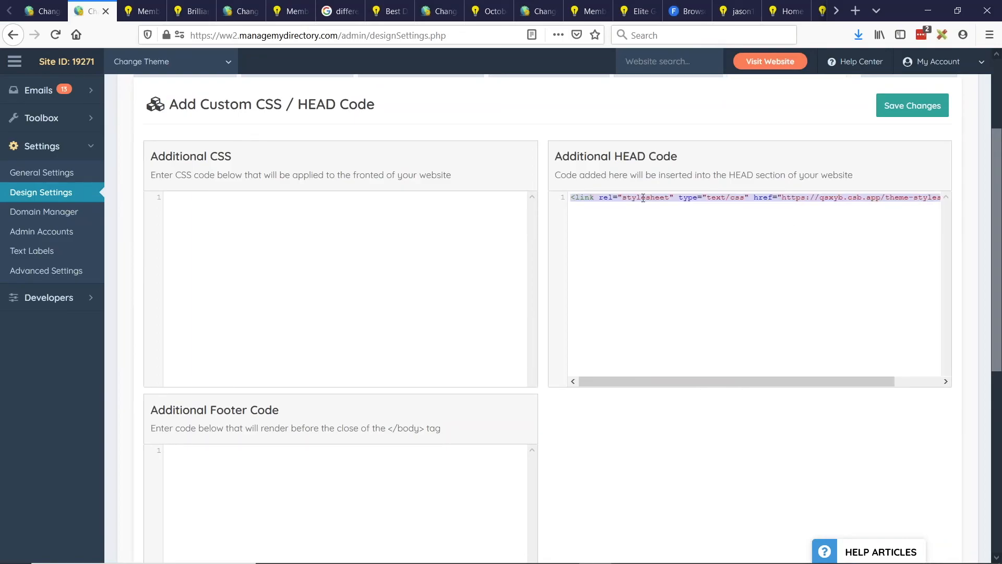
key(BackSpace)
text(sdfsdfsdfsdfsdf)
key(ctrl+a)
scroll(534, 269, up, 5)
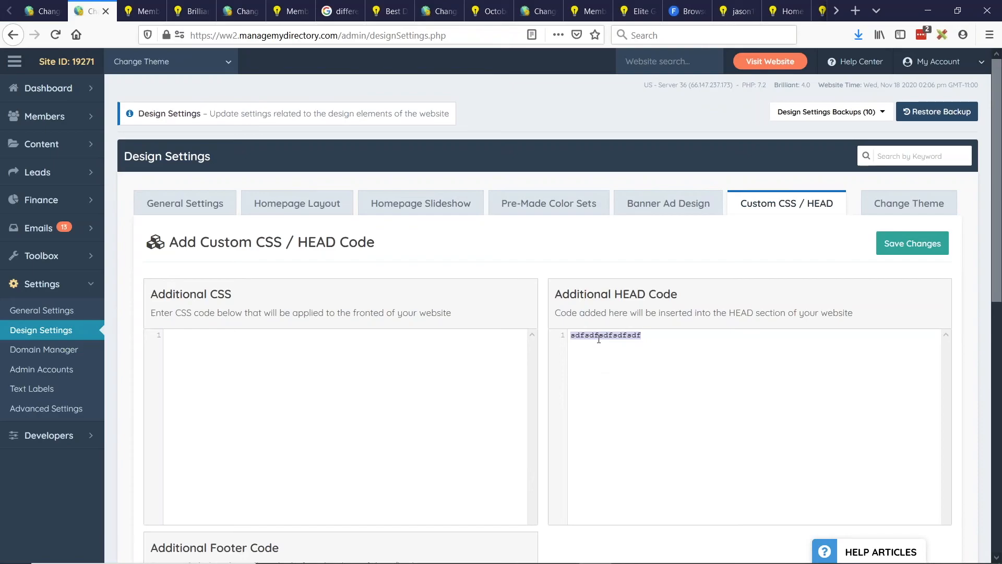
key(BackSpace)
Return to the Widget Manager list and open the Constant Contact Form widget for editing
click(42, 12)
click(257, 251)
click(307, 252)
drag(307, 252, 402, 252)
click(358, 252)
double_click(358, 252)
drag(315, 223, 337, 251)
click(342, 251)
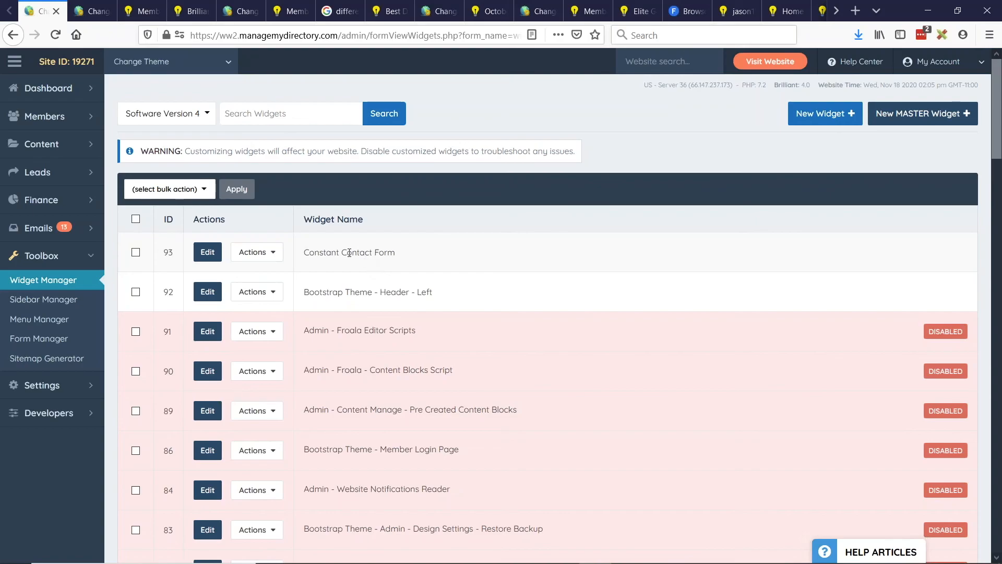
mouse_move(256, 252)
click(252, 272)
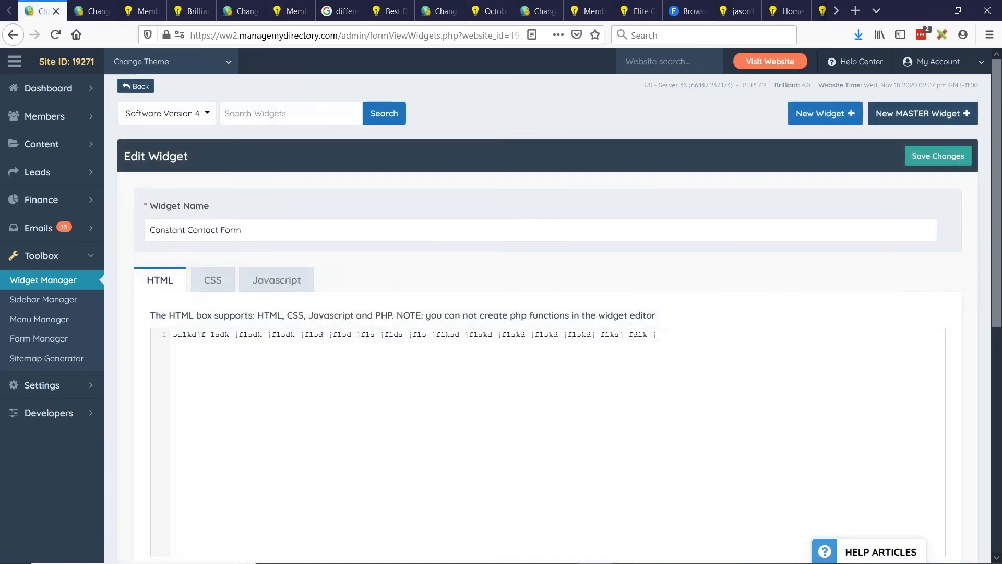
Copy the shortcode [widget=Constant Contact Form] from the widget's edit page and check the widget name
scroll(303, 225, up, 3)
scroll(146, 255, down, 6)
click(141, 328)
drag(142, 327, 255, 330)
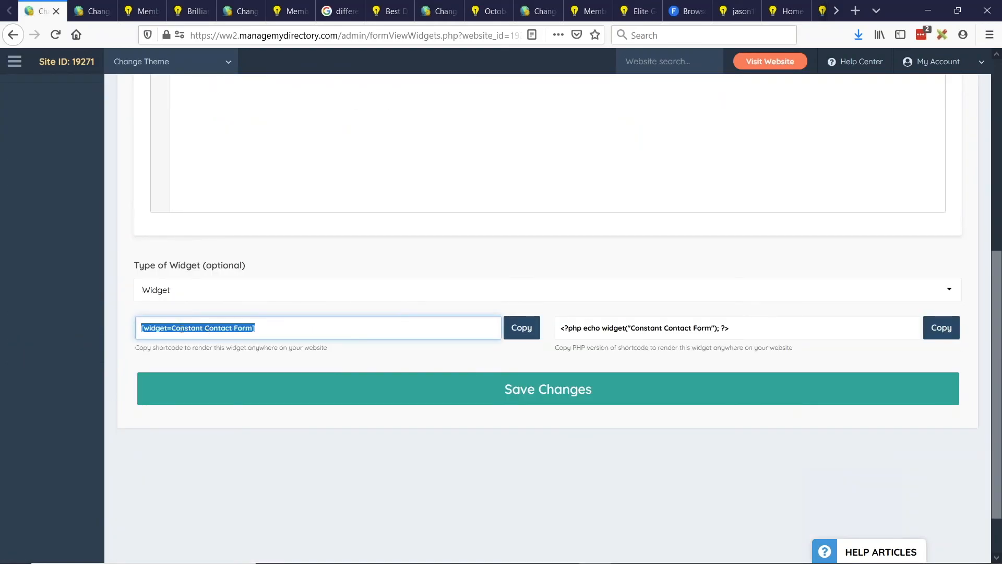
triple_click(186, 327)
key(ctrl+c)
scroll(173, 235, up, 6)
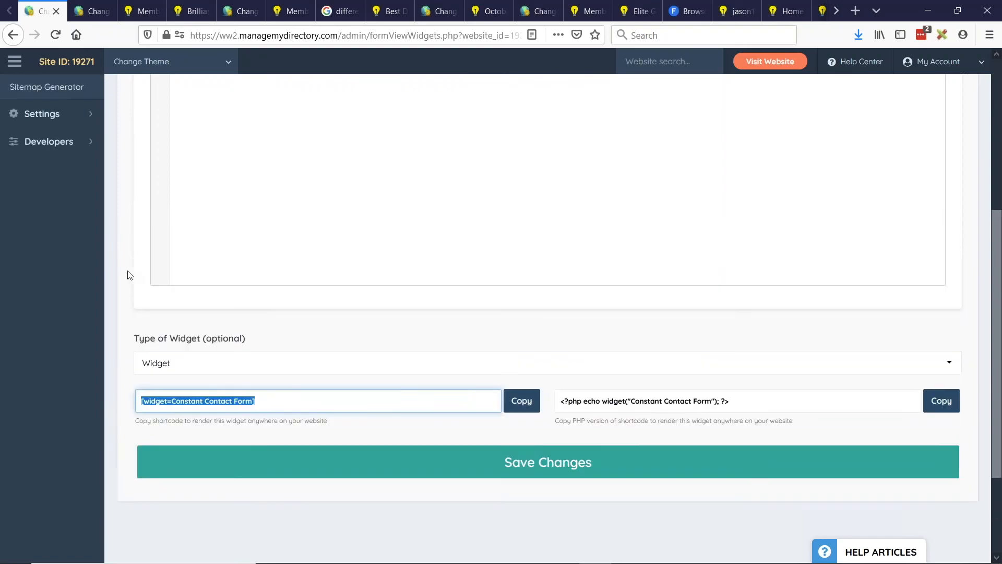
click(173, 234)
drag(150, 230, 233, 230)
Start another new web page from the Web Page Builder in a separate tab and insert [widget=Constant Contact Form] as its content
click(118, 143)
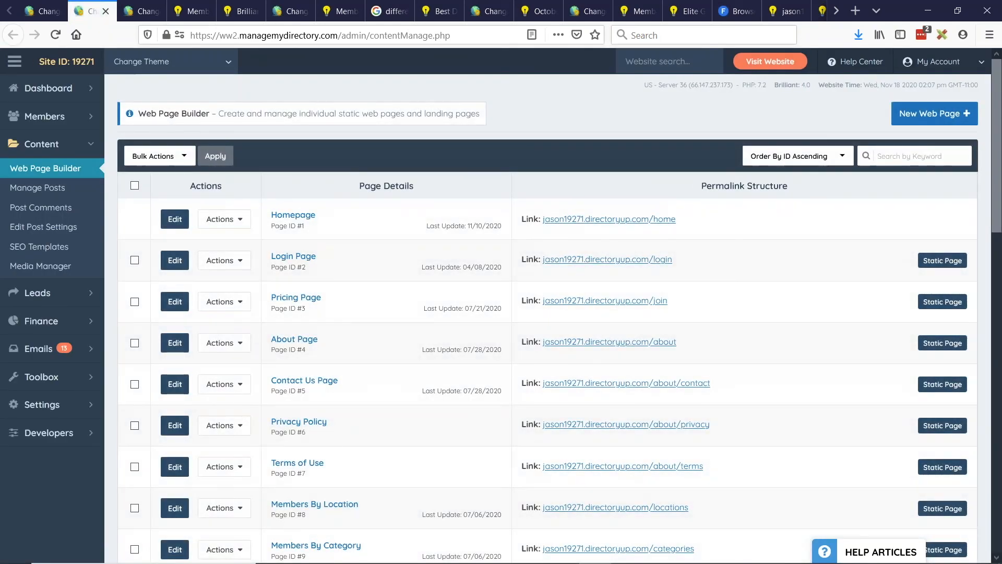
click(933, 116)
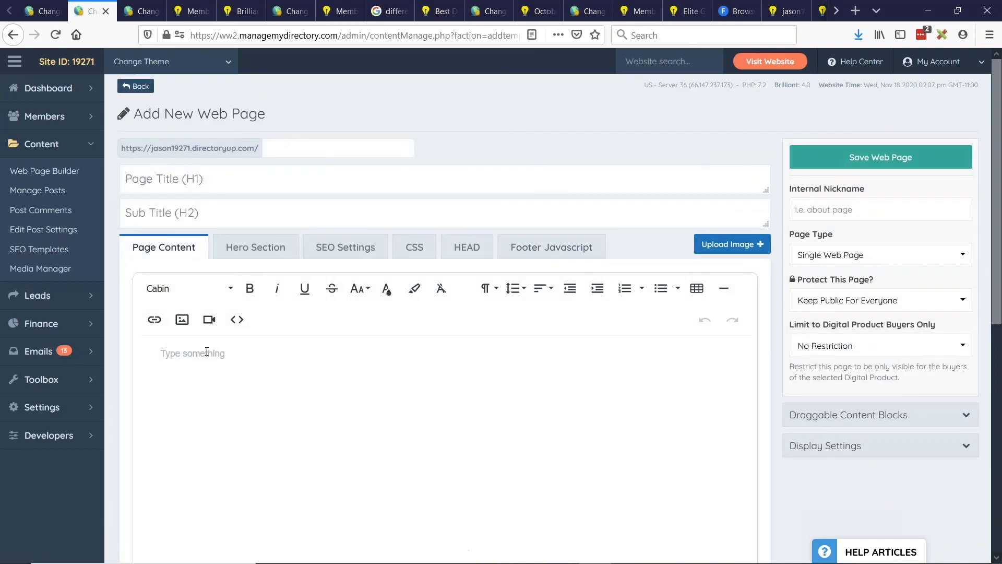
click(207, 351)
key(ctrl+v)
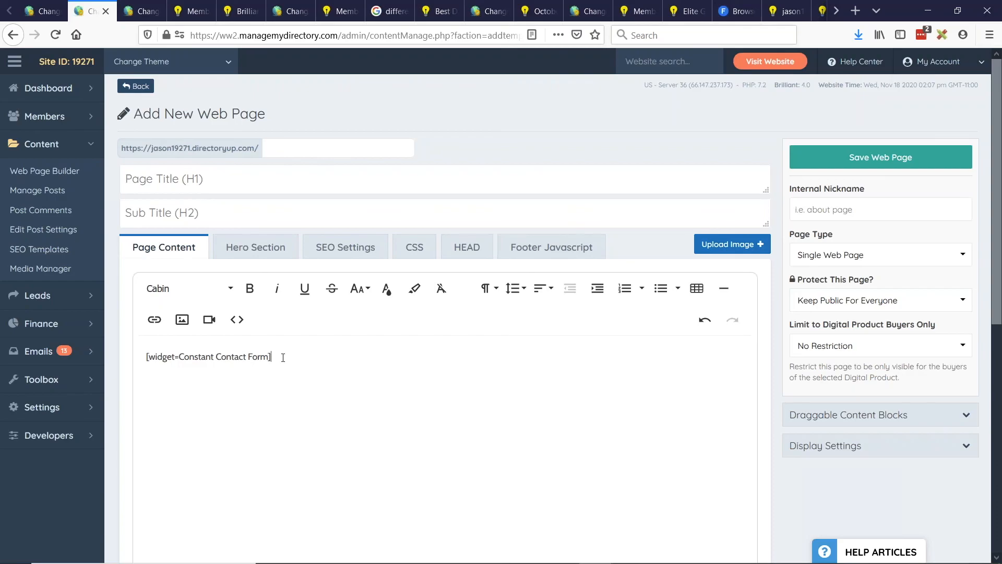
drag(283, 357, 121, 351)
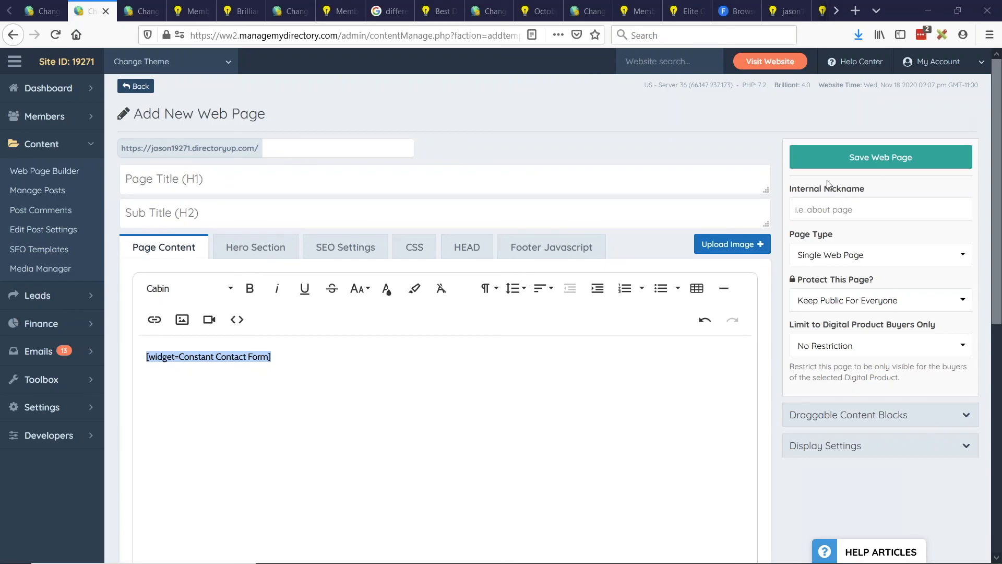
key(alt+Tab)
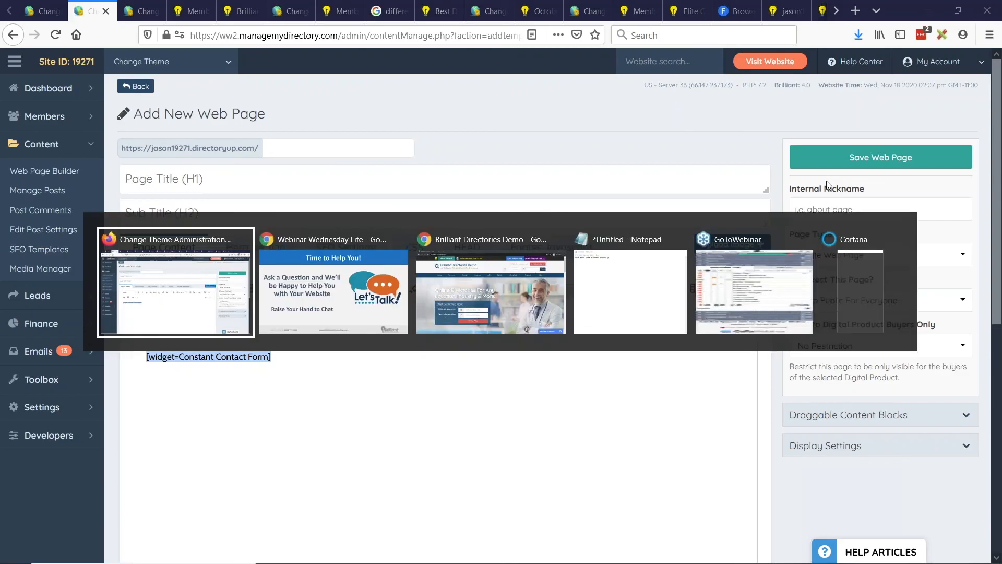